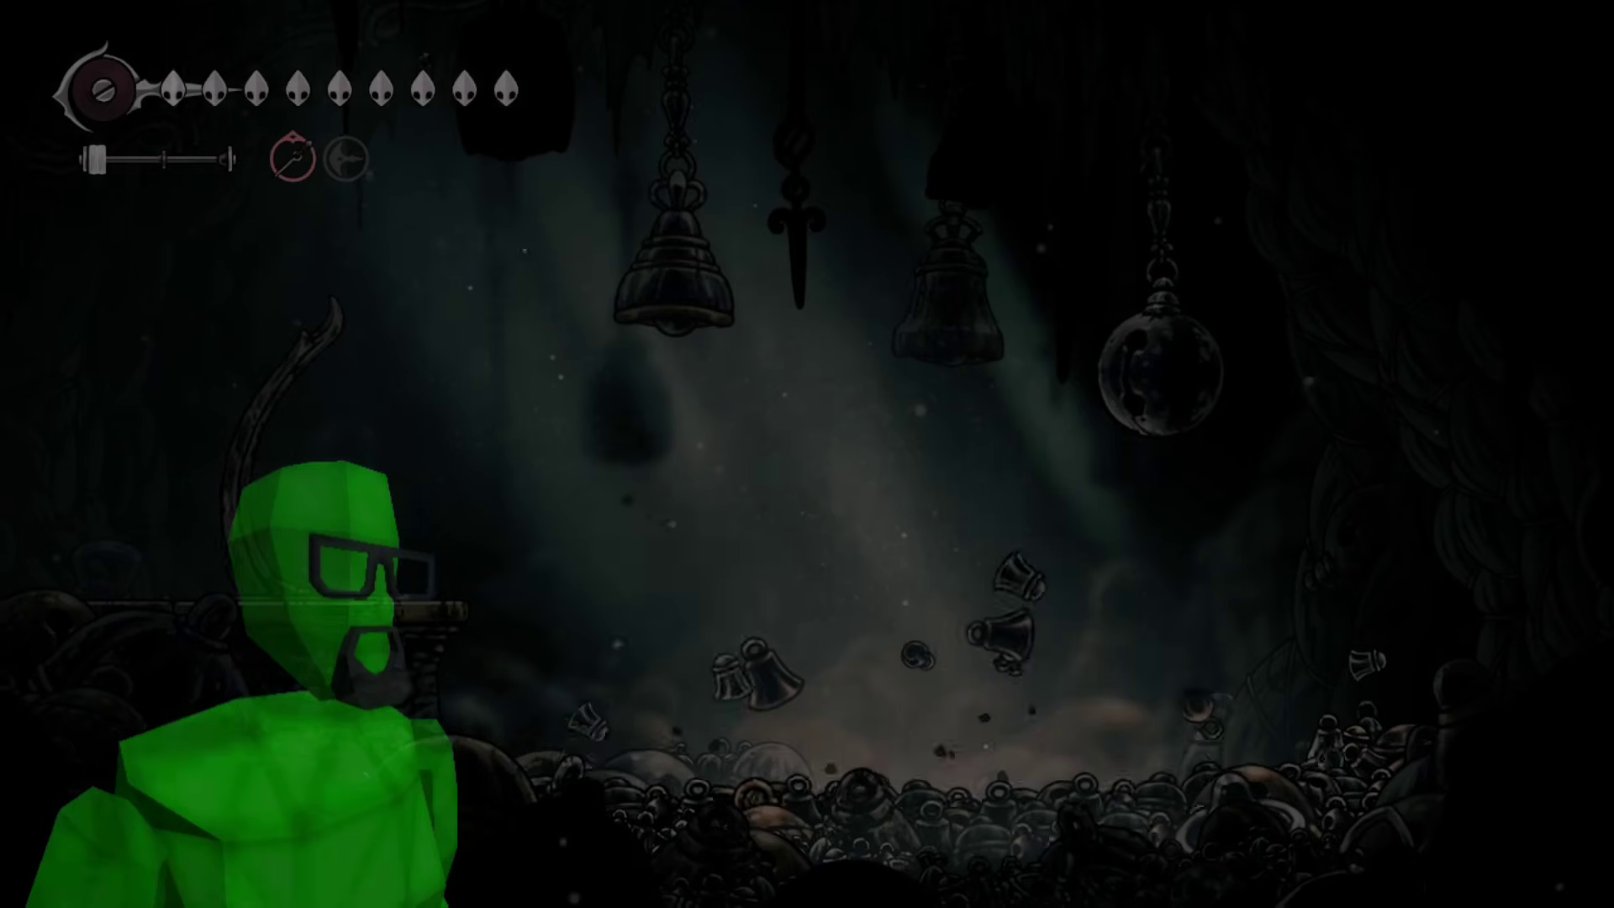
key(Left)
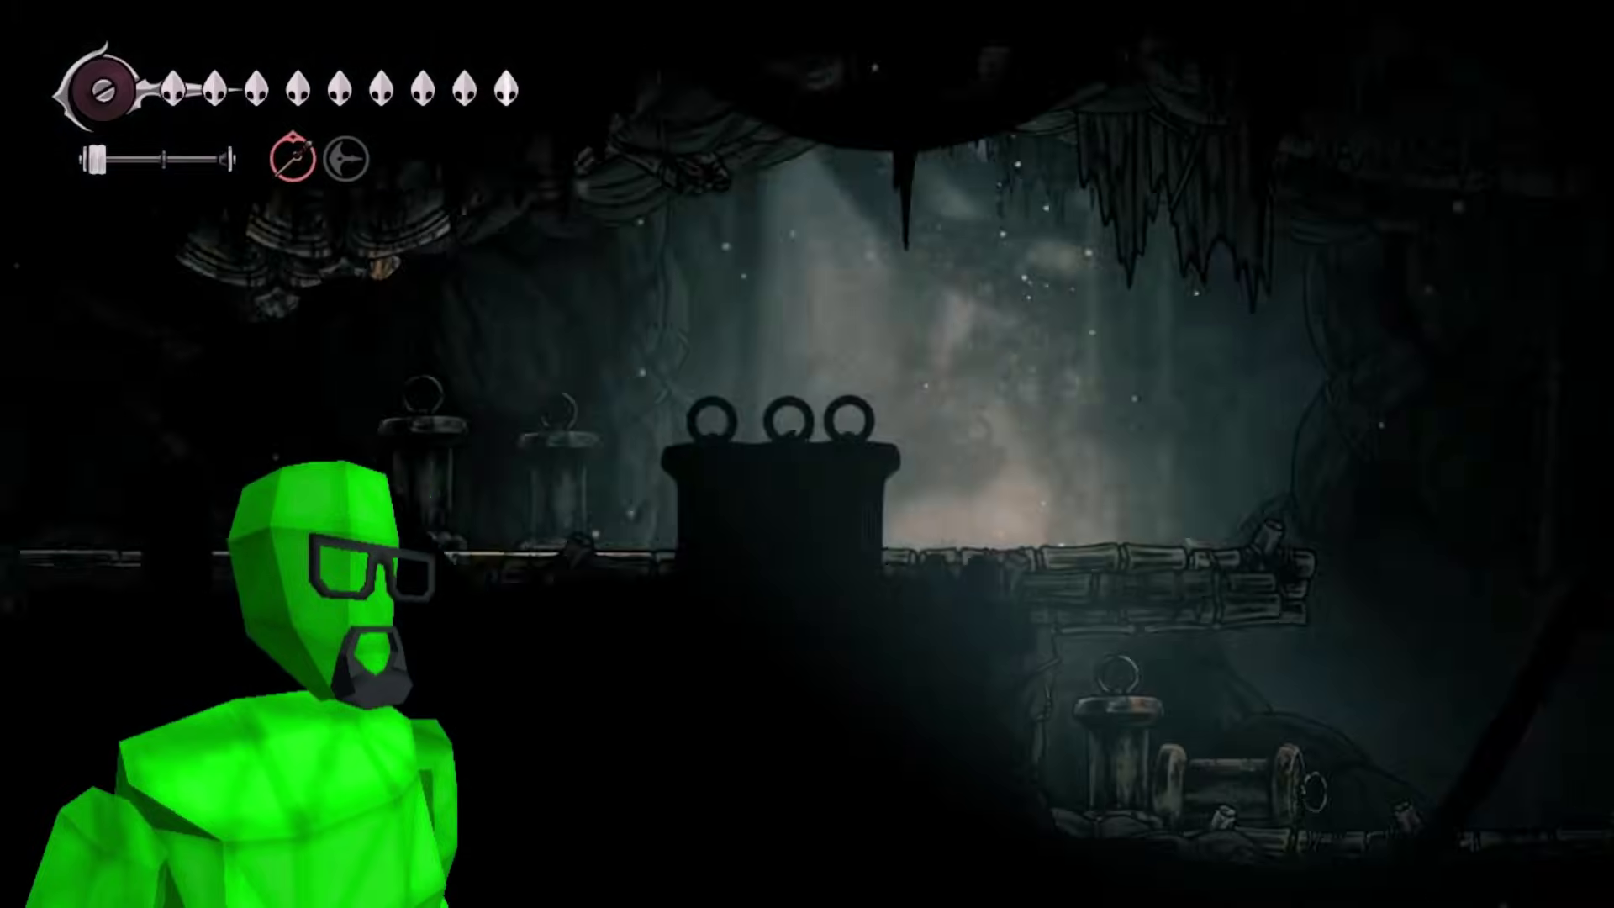
key(Left)
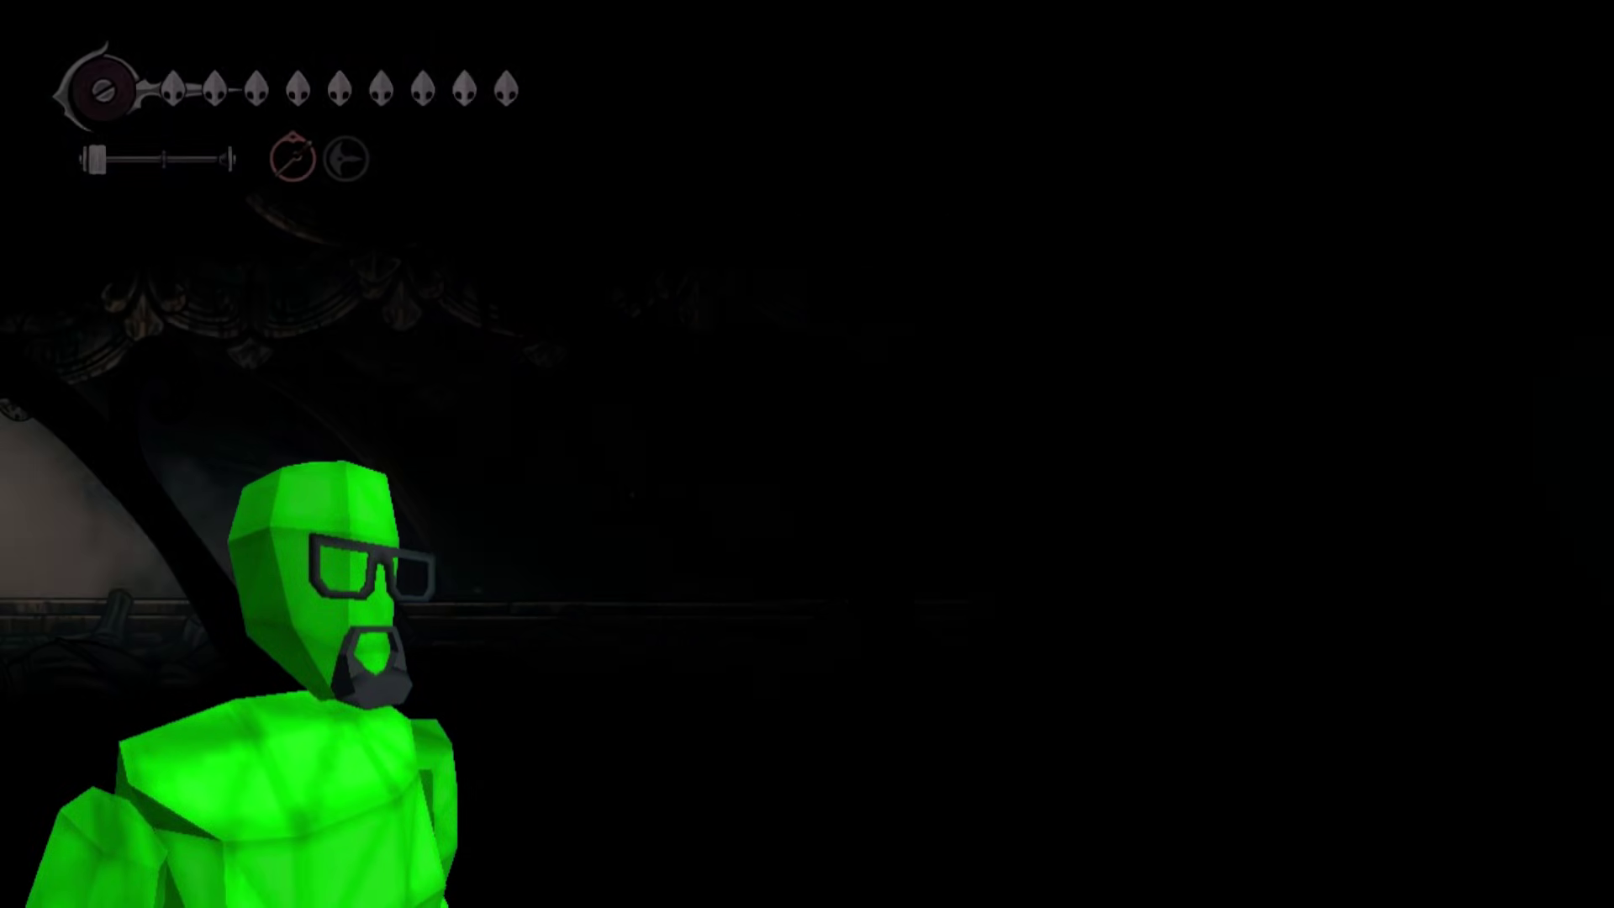
key(z)
key(x)
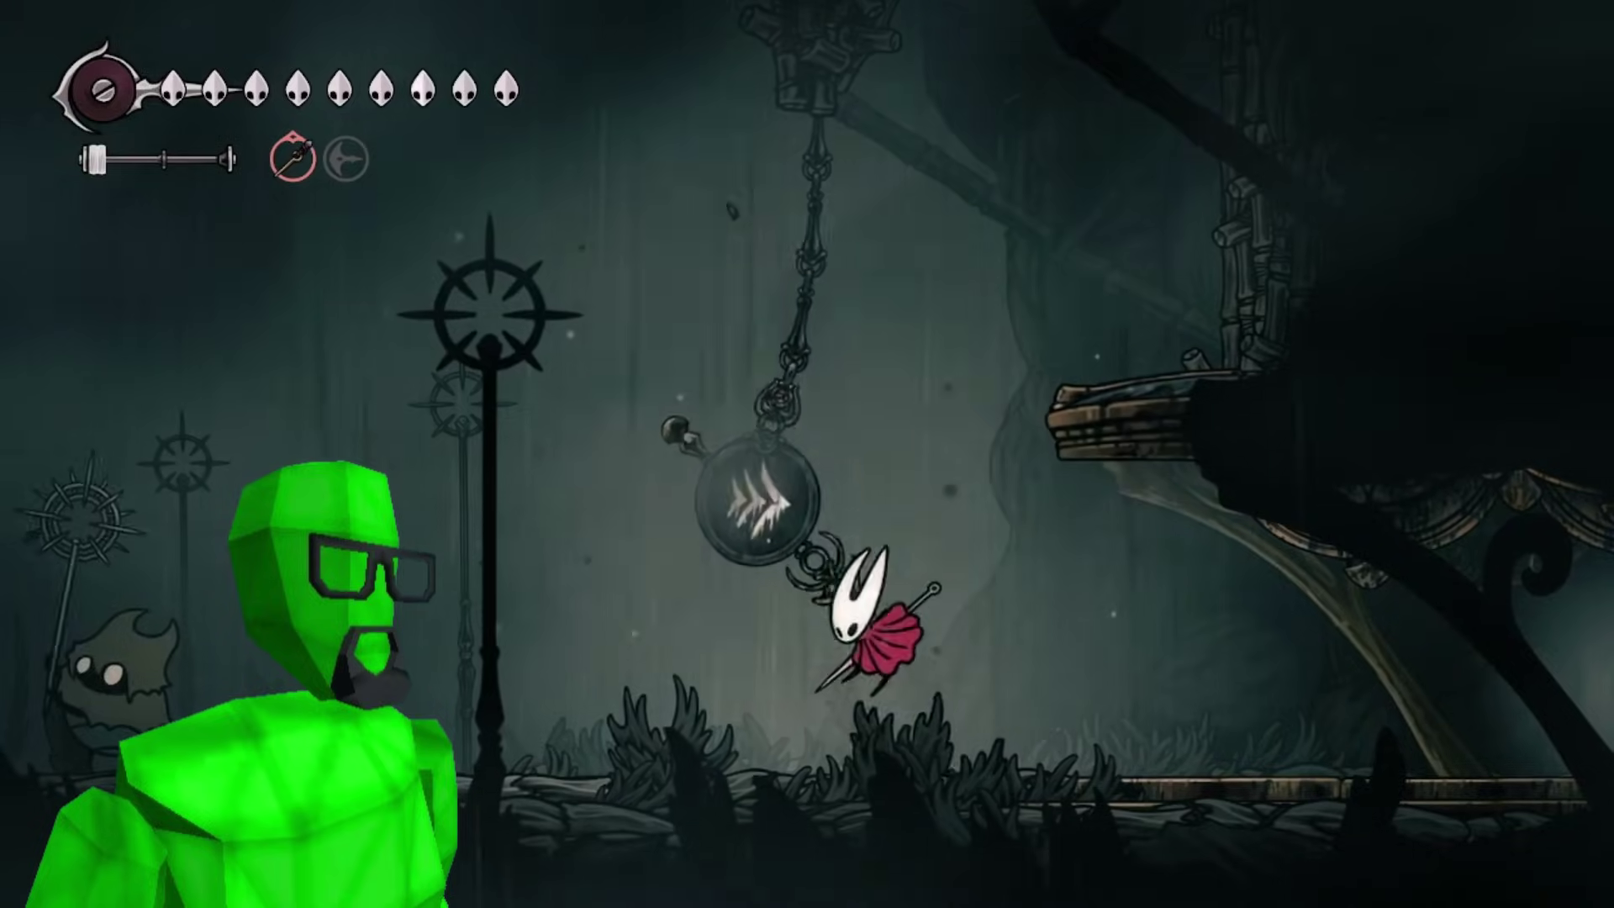
key(Left)
key(Right)
key(z)
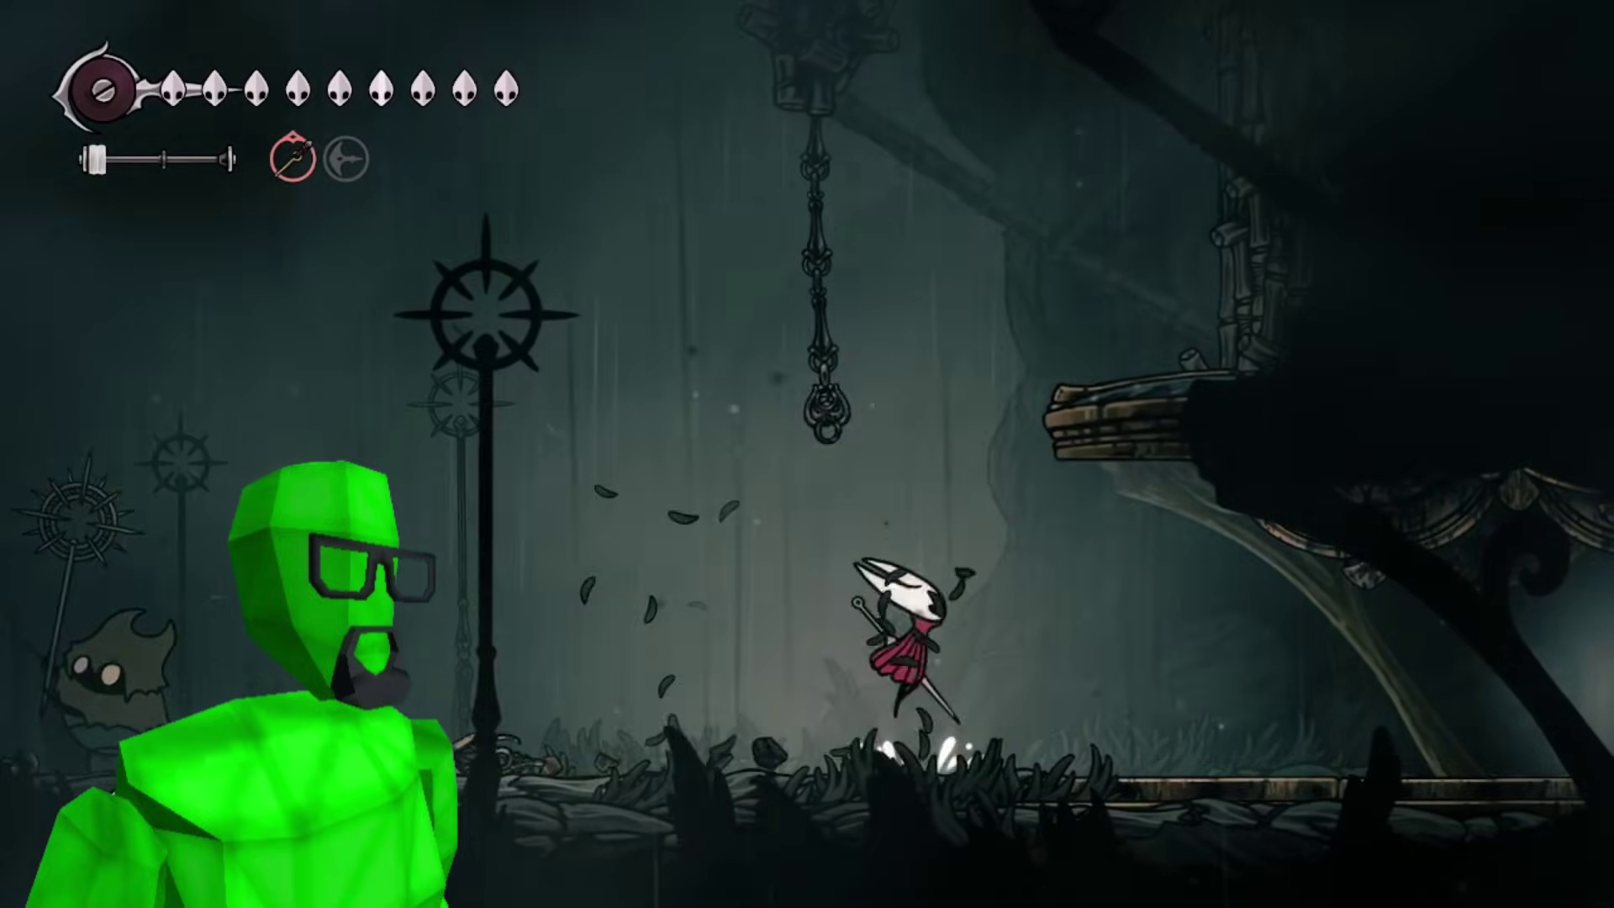
key(z)
key(z)
key(z)
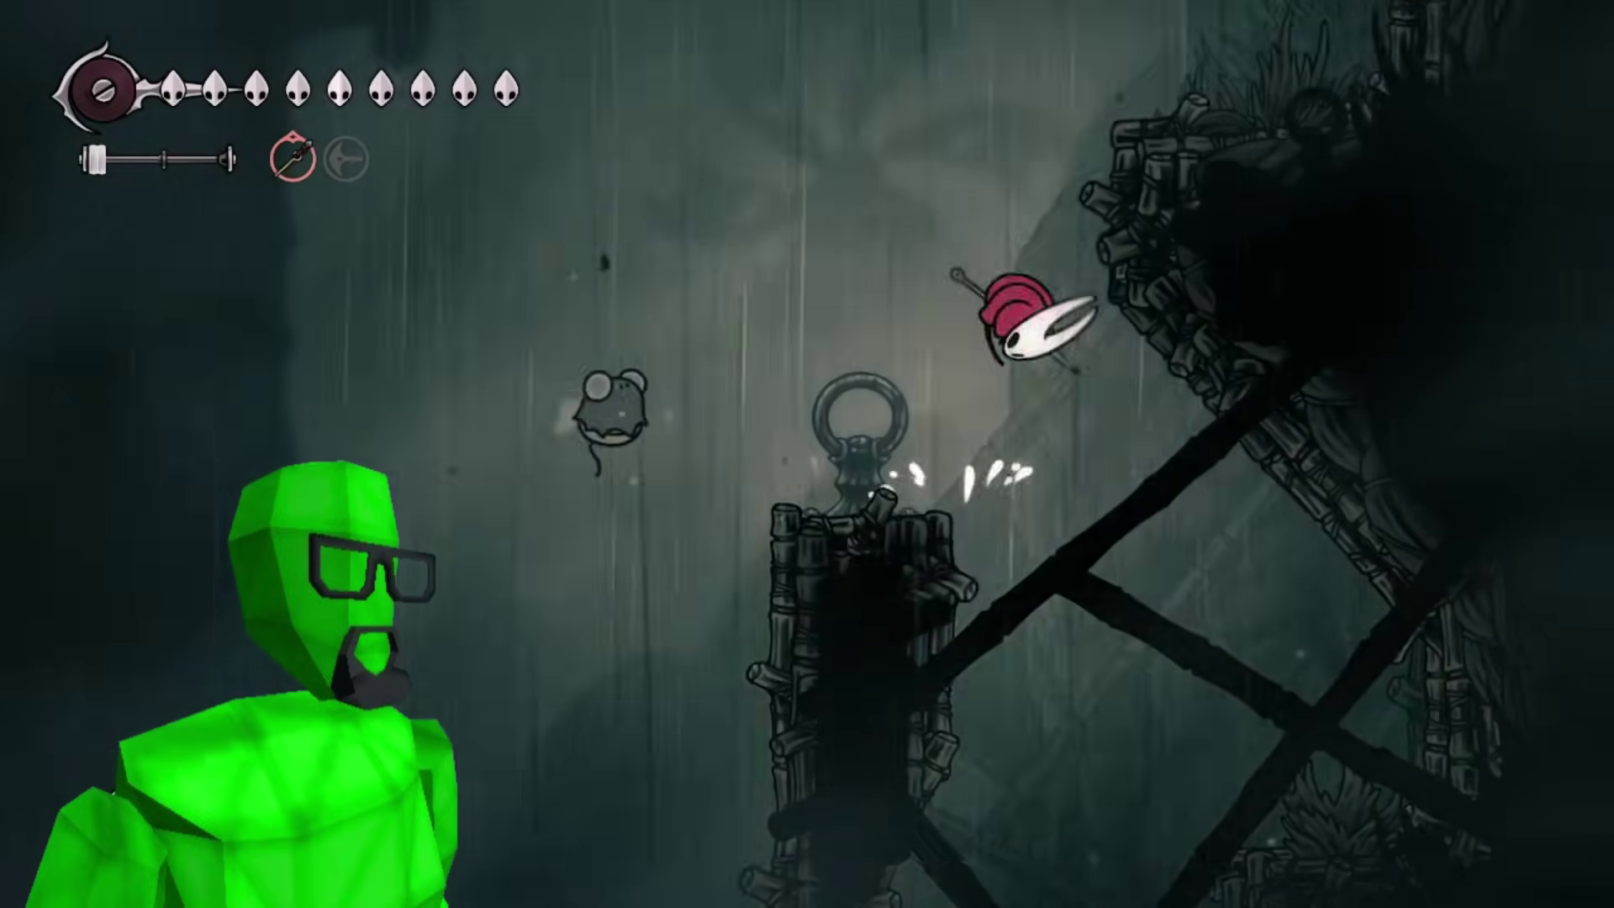
key(z)
key(Right)
key(z)
key(Right)
key(c)
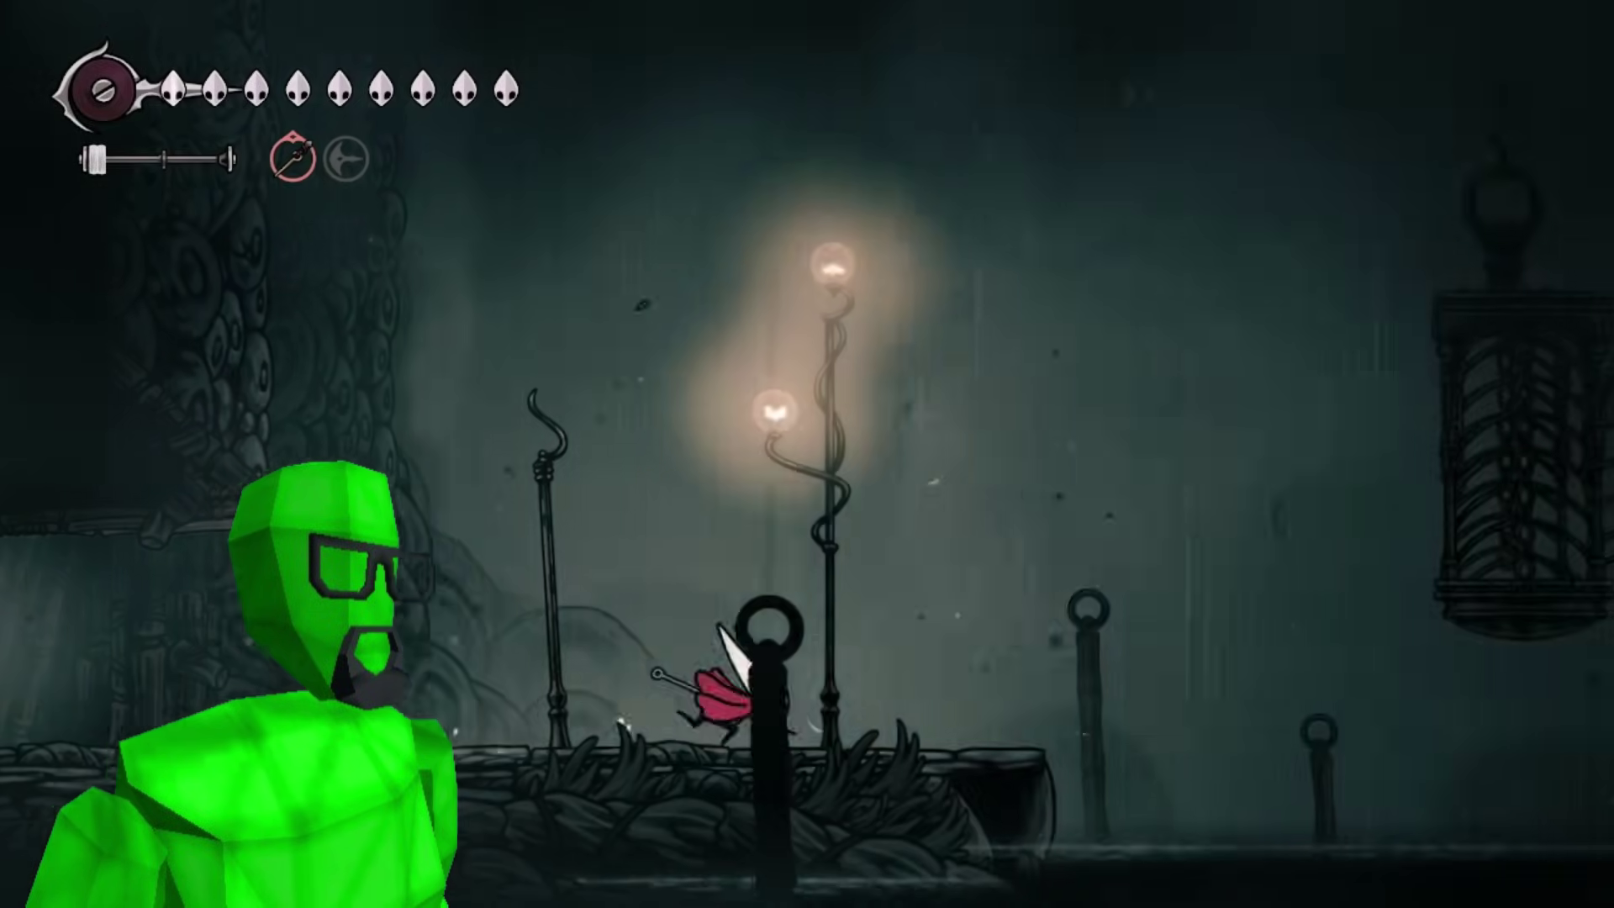
key(z)
key(z)
key(c)
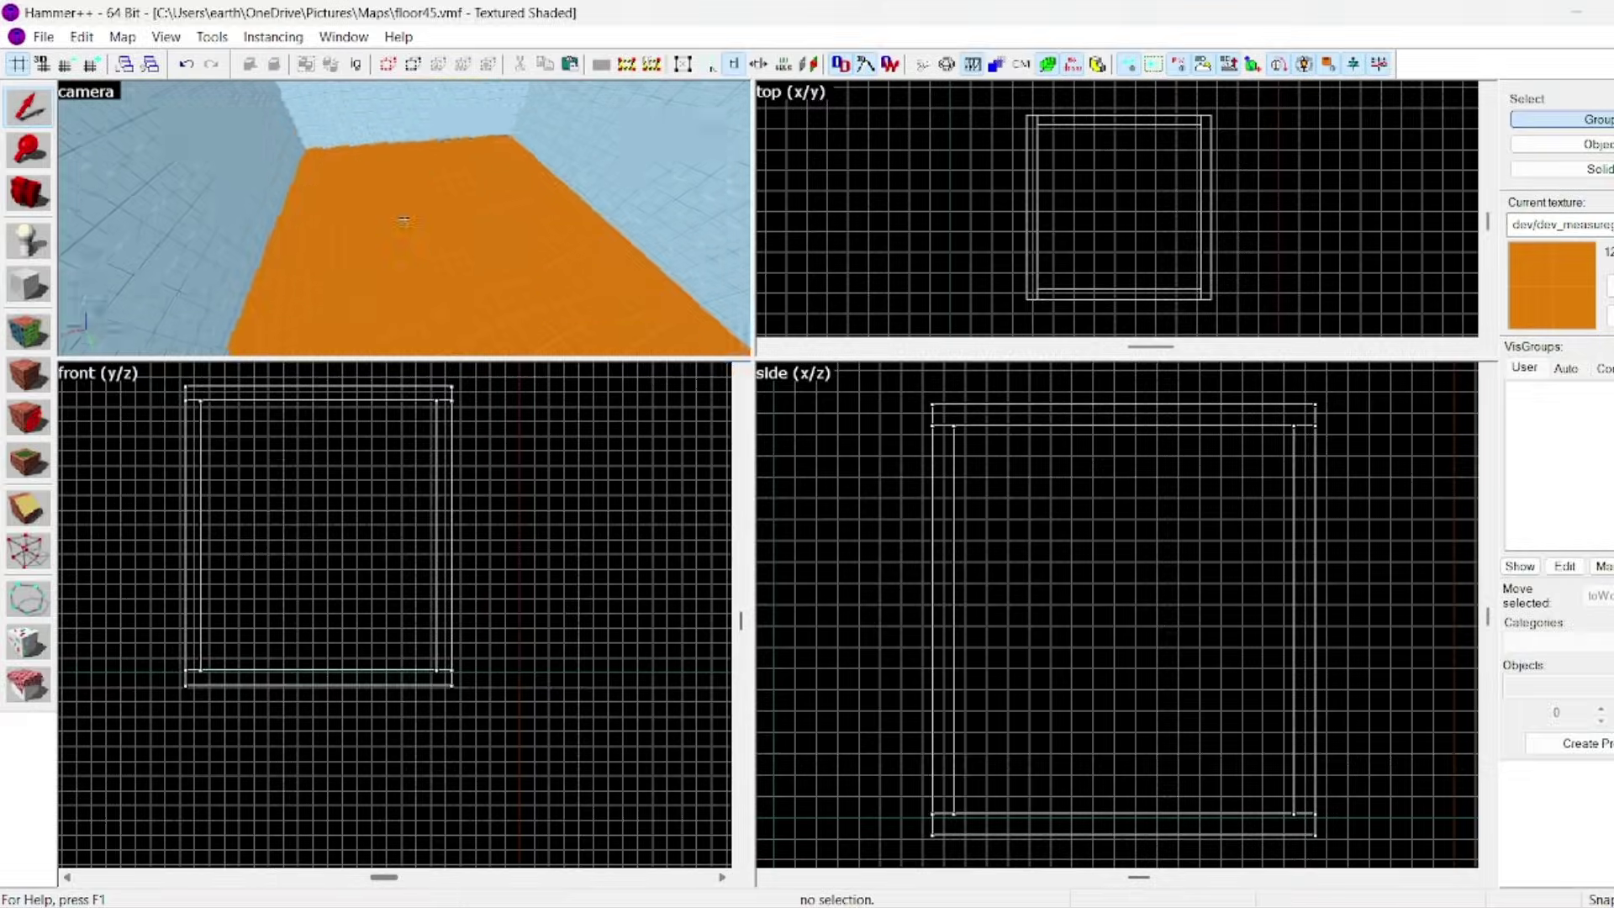
Step: Select the two opposite end walls of the room and stretch their lower edges down to the sunken road surface
click(411, 235)
key(Escape)
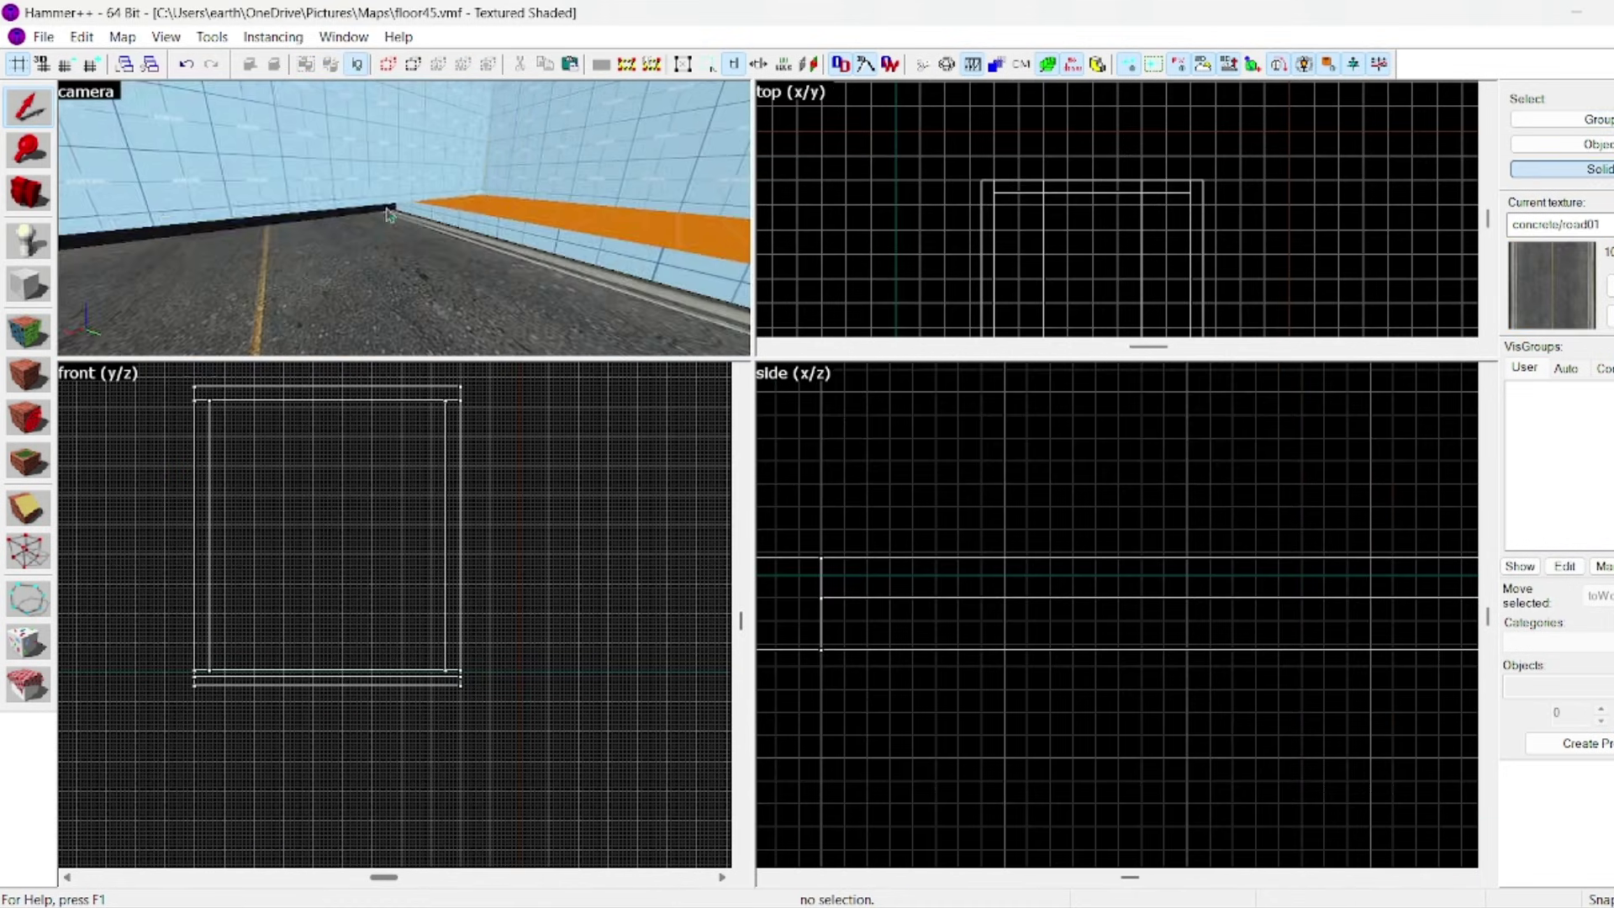
click(385, 189)
key(z)
key(z)
ctrl+click(407, 170)
scroll(1023, 540, down, 4)
scroll(1102, 546, up, 2)
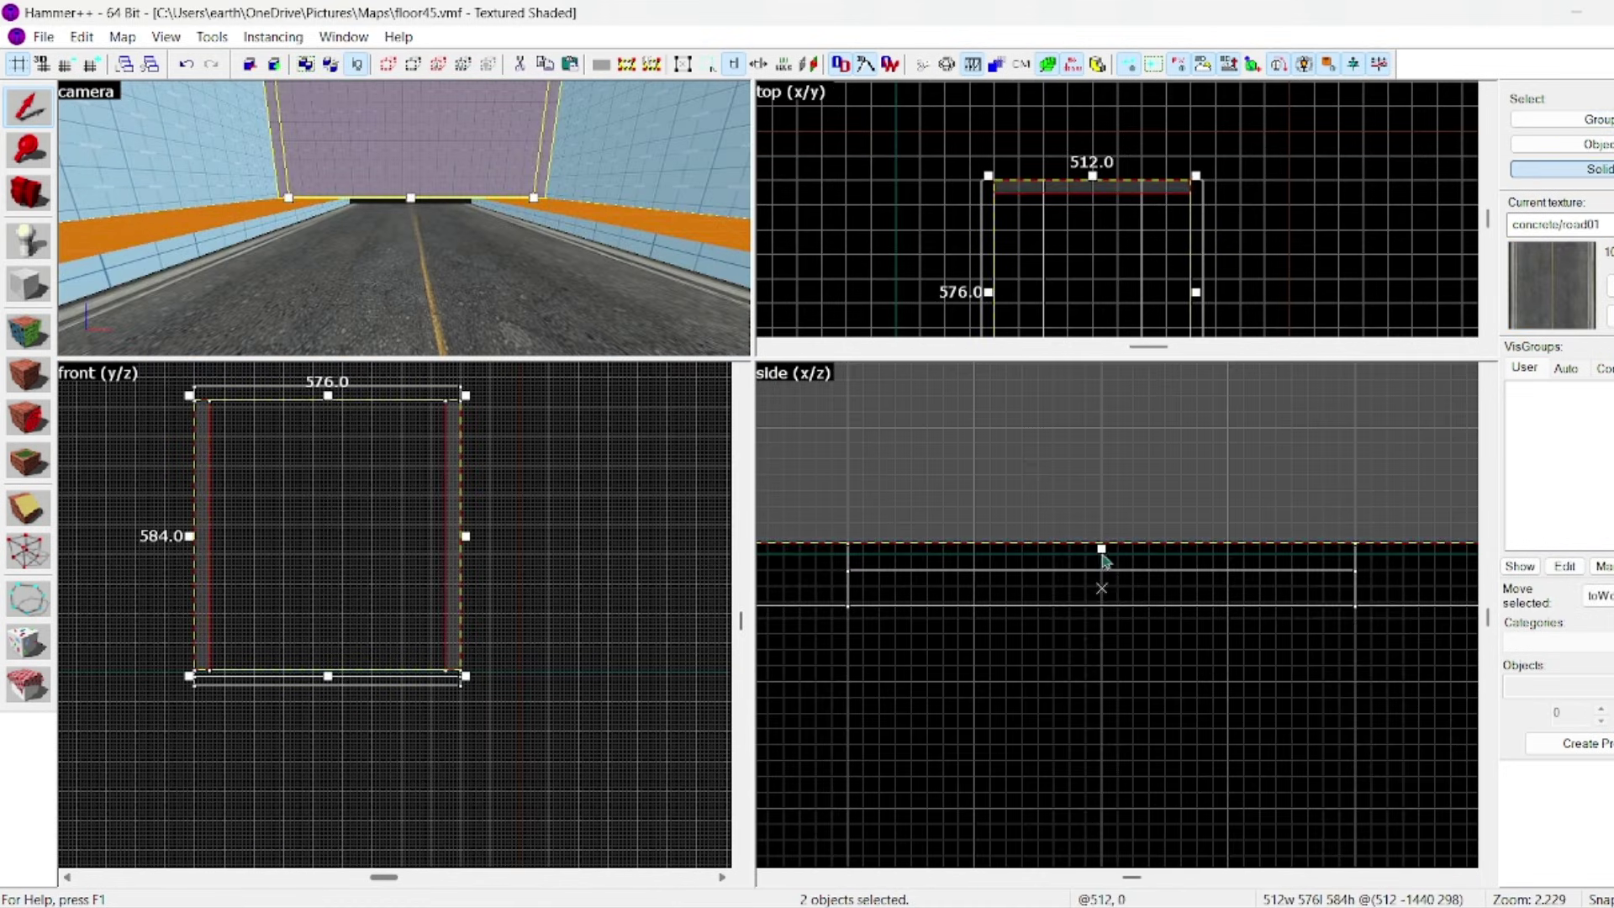
drag(1102, 550, 1102, 576)
key(Escape)
Step: Choose the dev/dev_measuregeneric01b texture and apply it to the side faces of the sidewalks along the road
click(24, 331)
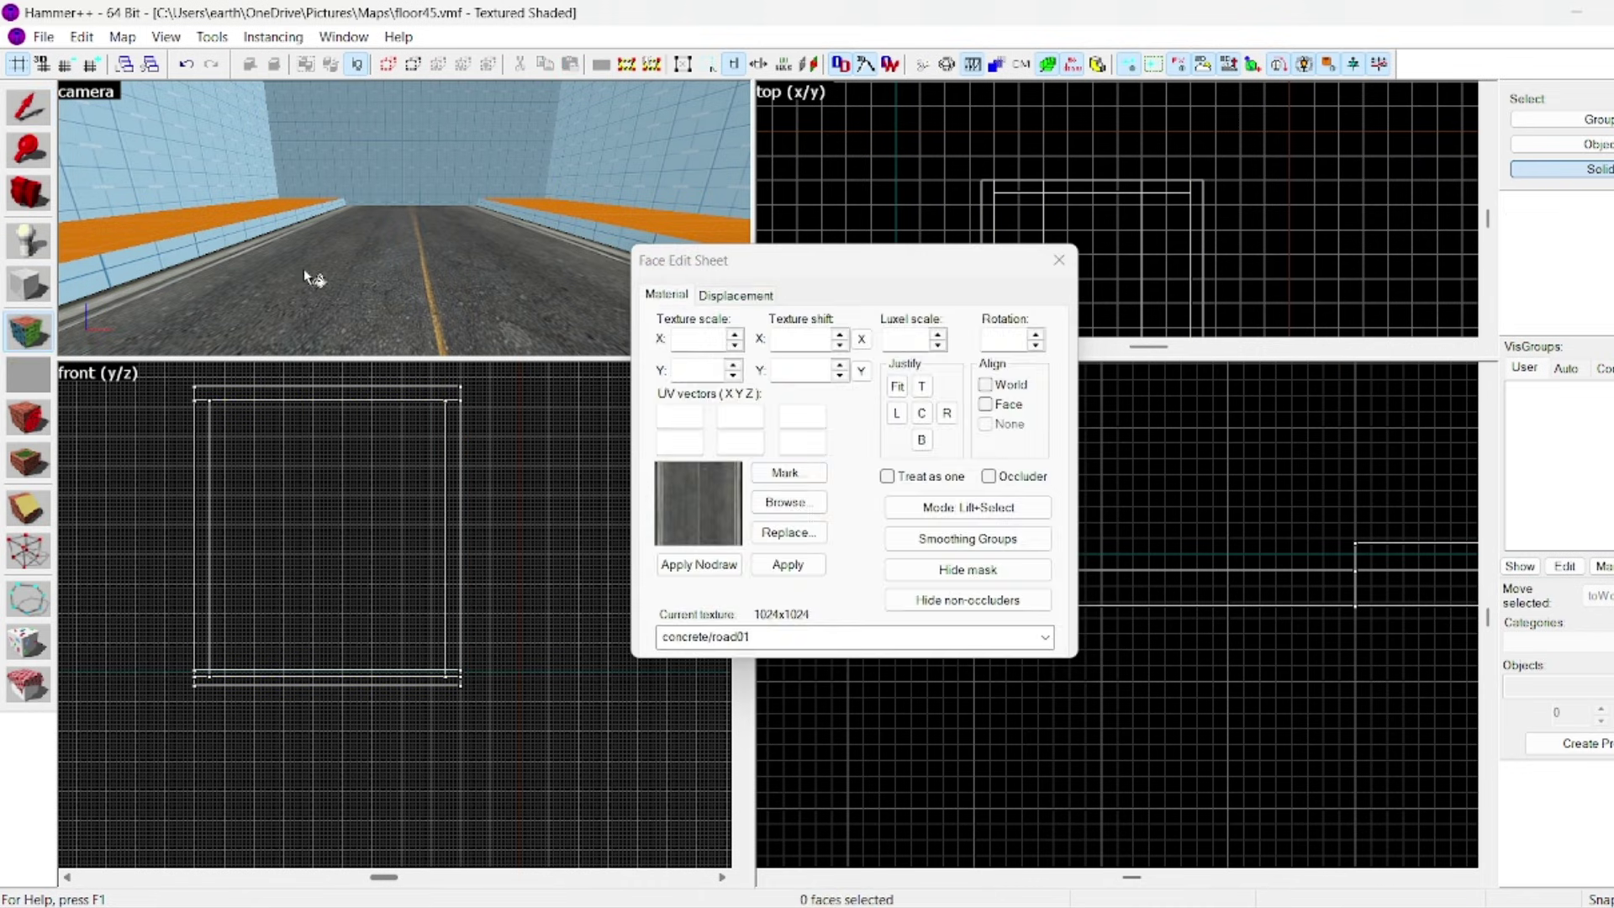
click(785, 502)
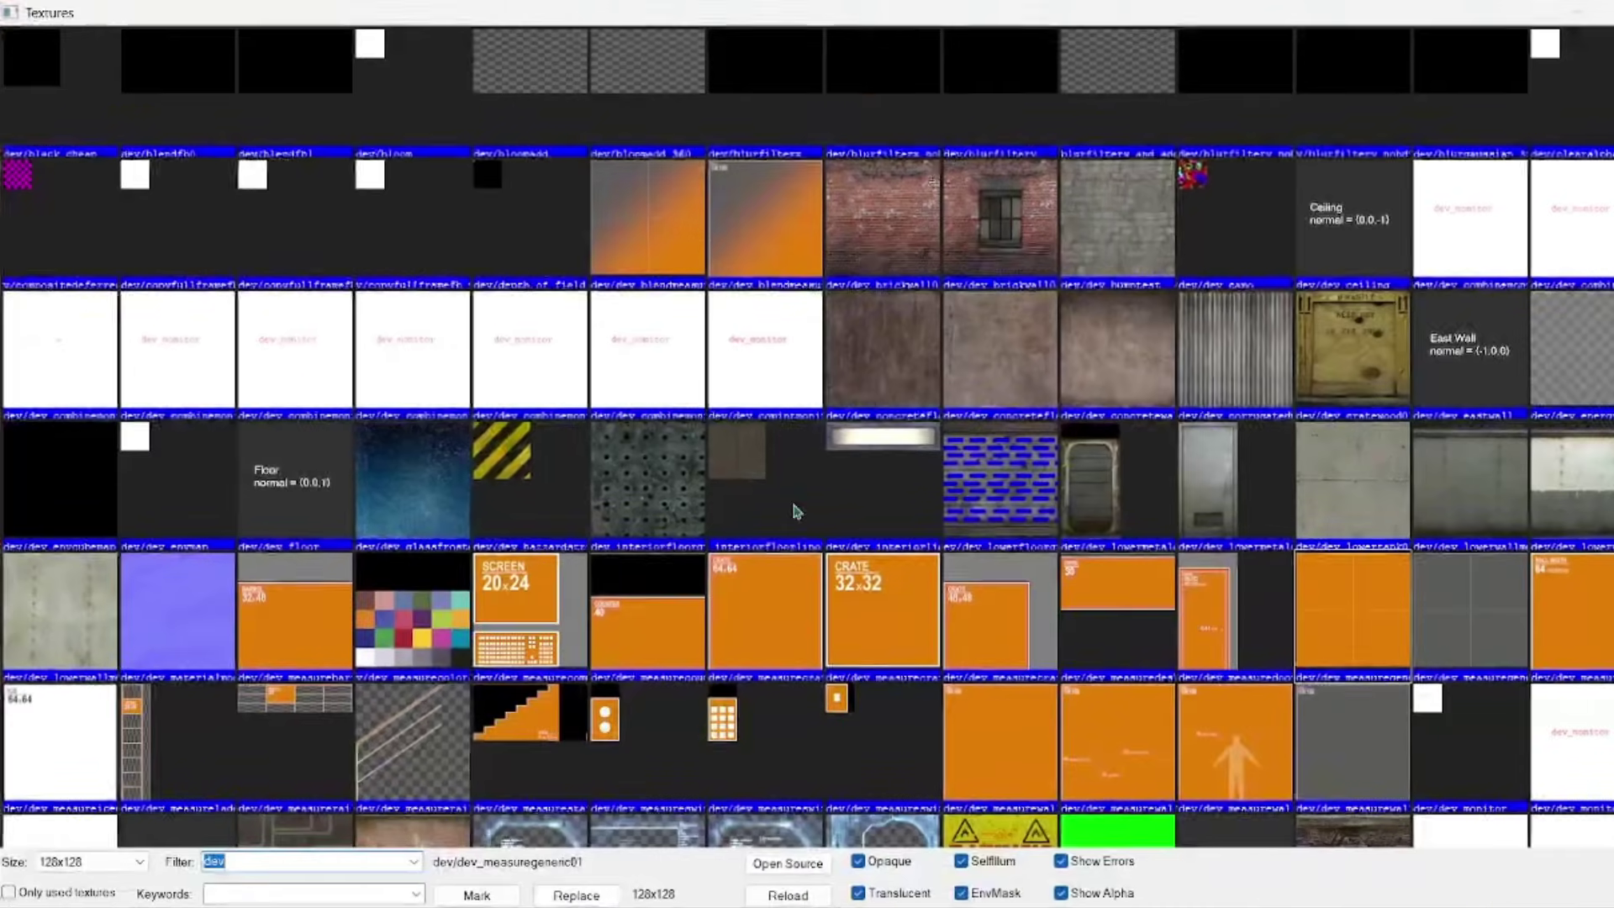
double_click(1468, 594)
right_click(205, 236)
key(z)
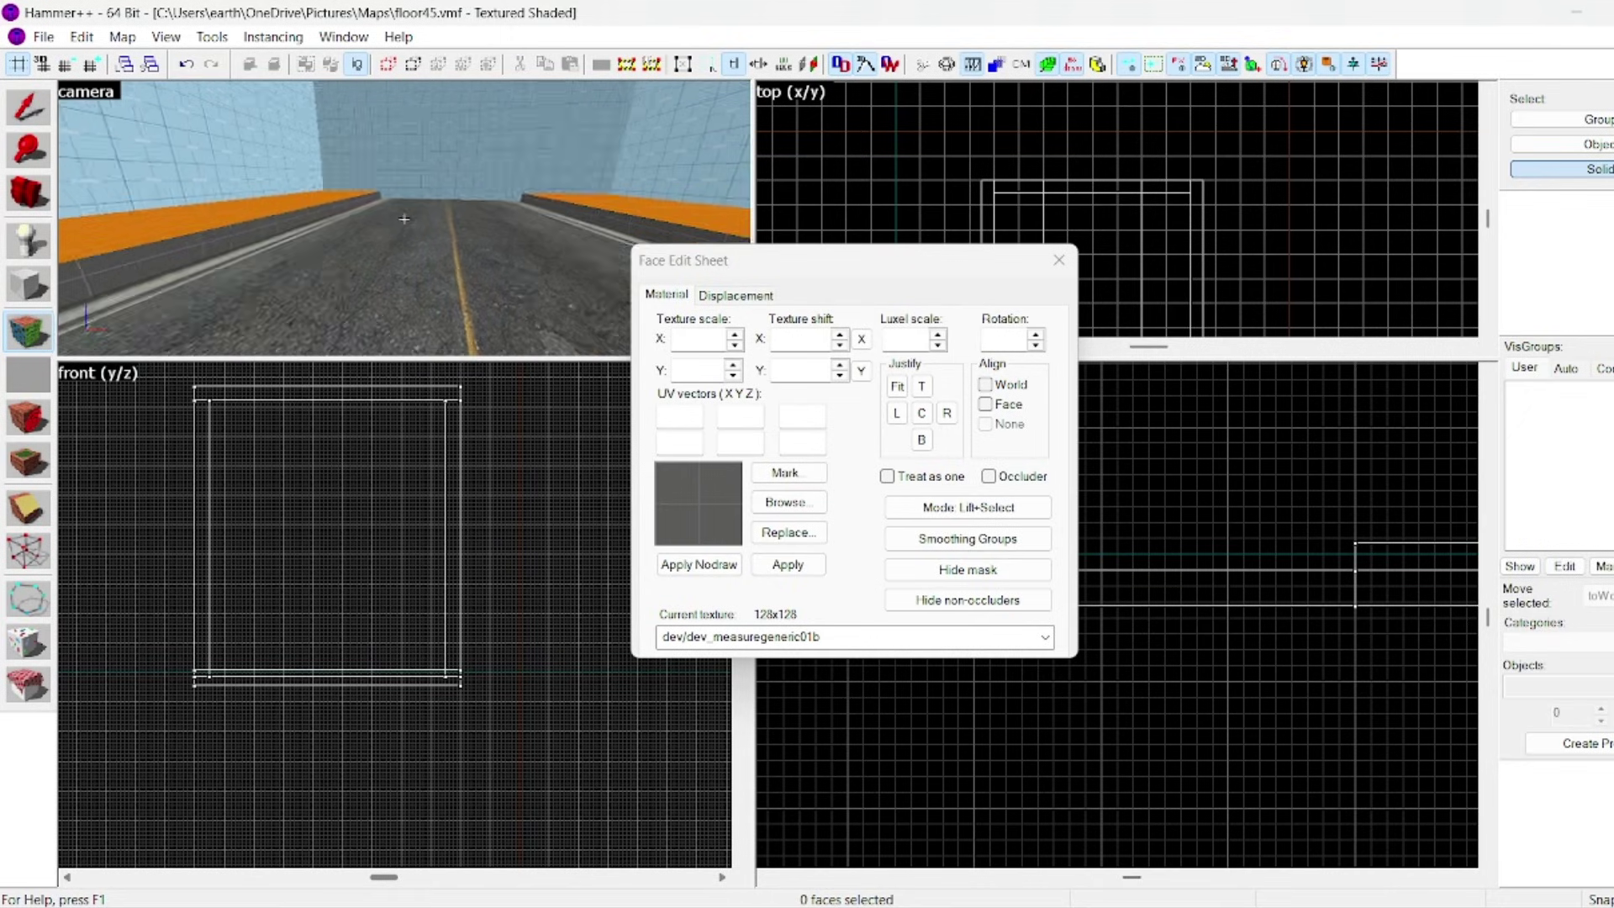
key(d)
key(z)
click(44, 114)
Step: Choose a plain concrete/mainstreet asphalt texture from the textures filtered by "road", and select the road floor block
click(335, 200)
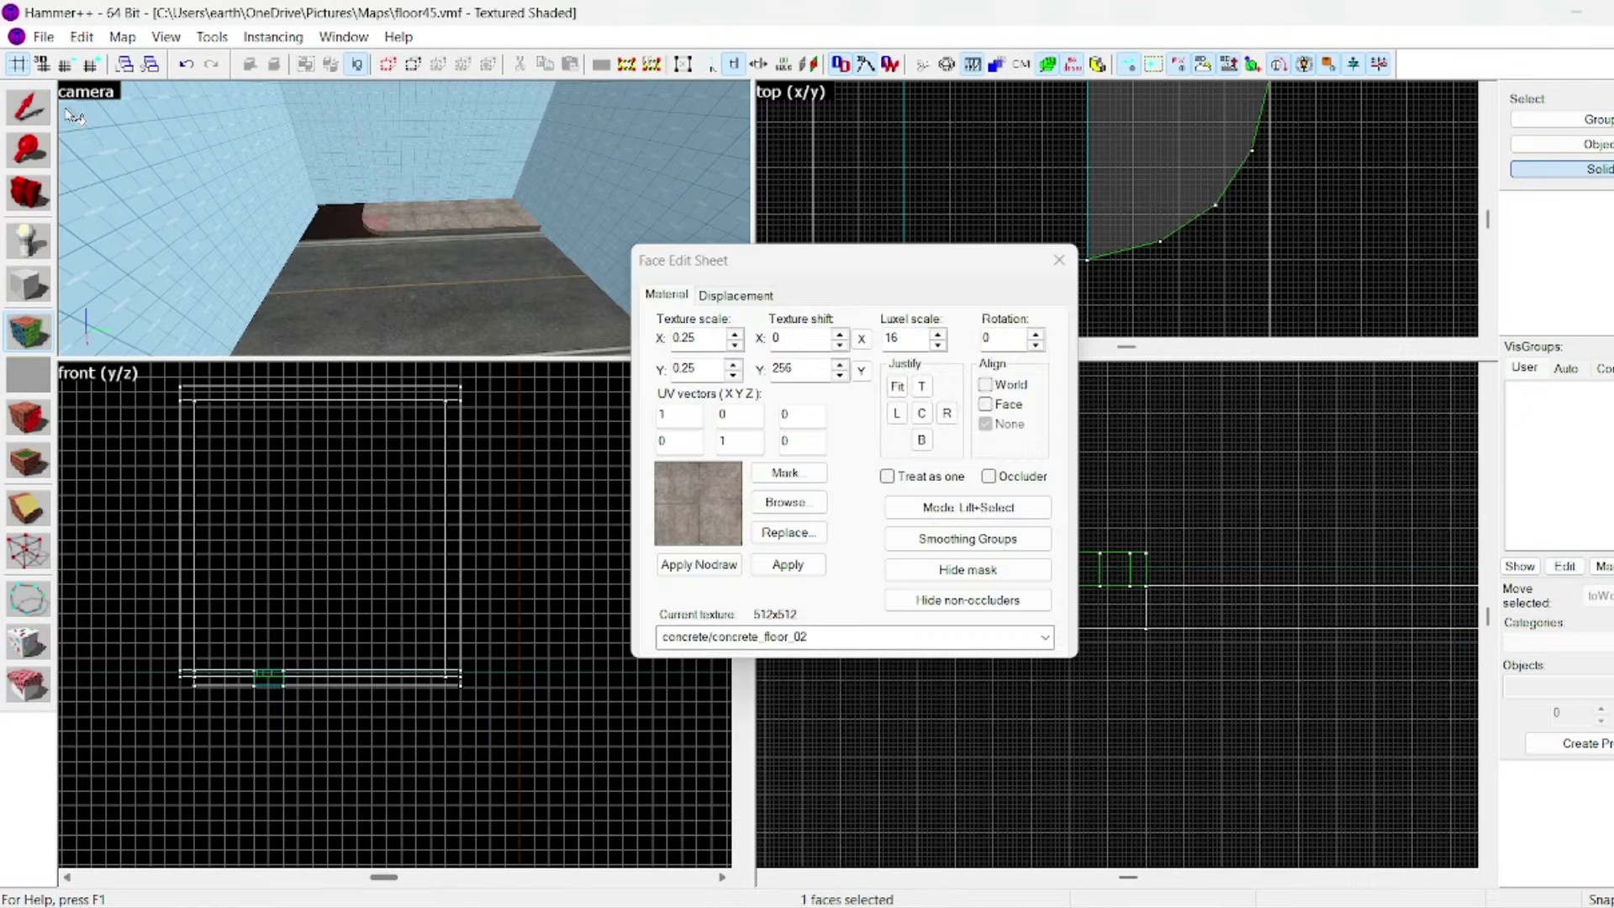
click(49, 112)
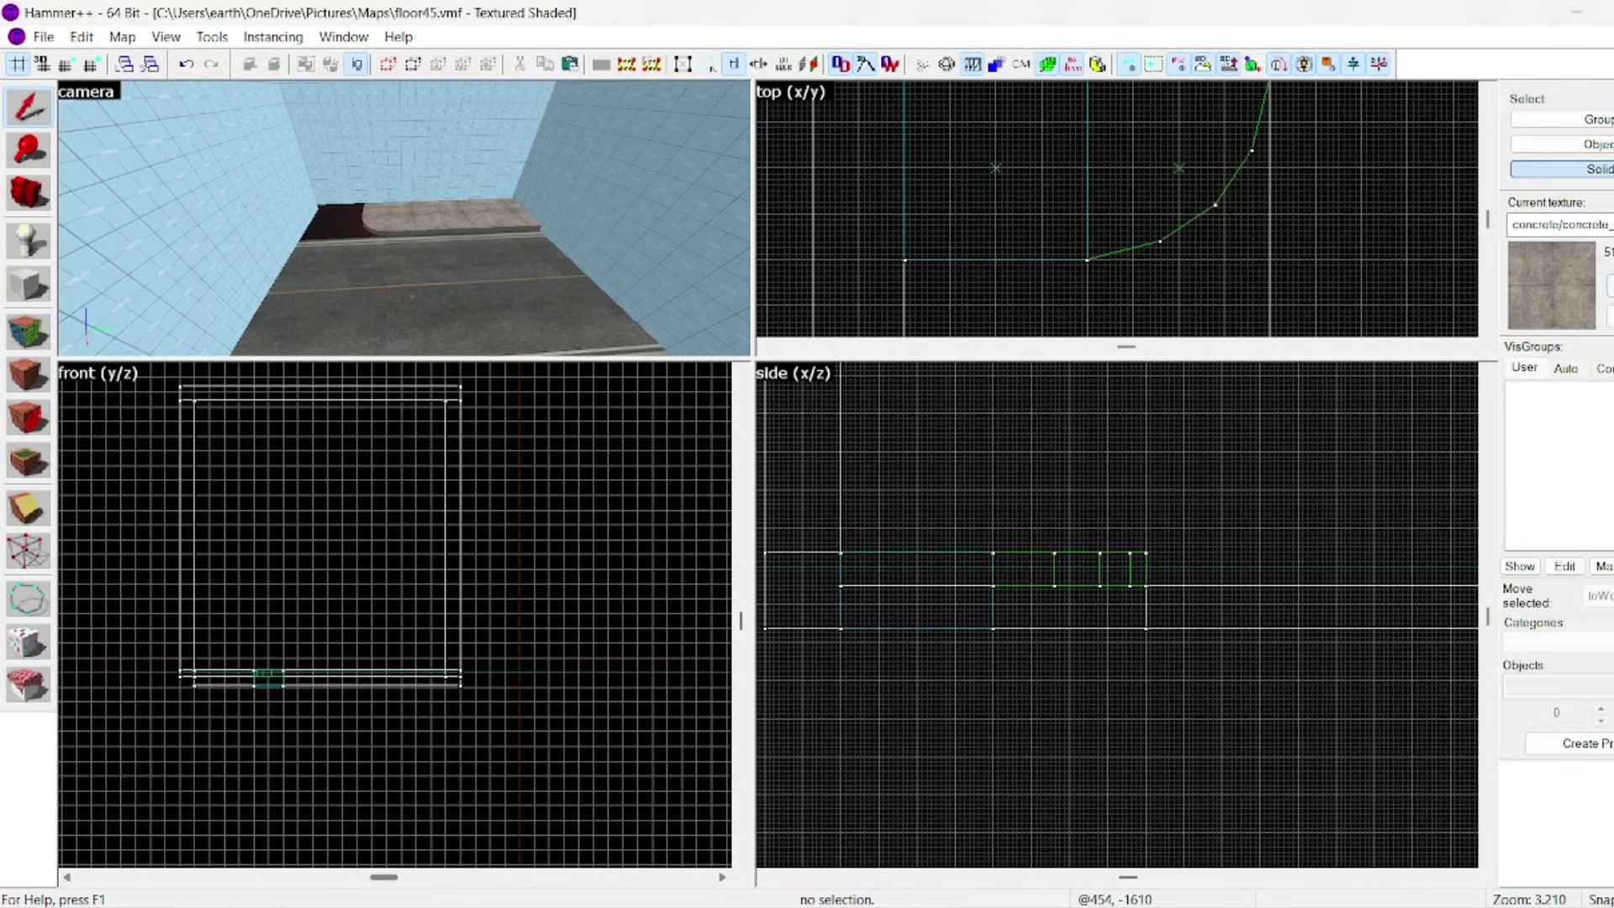
click(1611, 285)
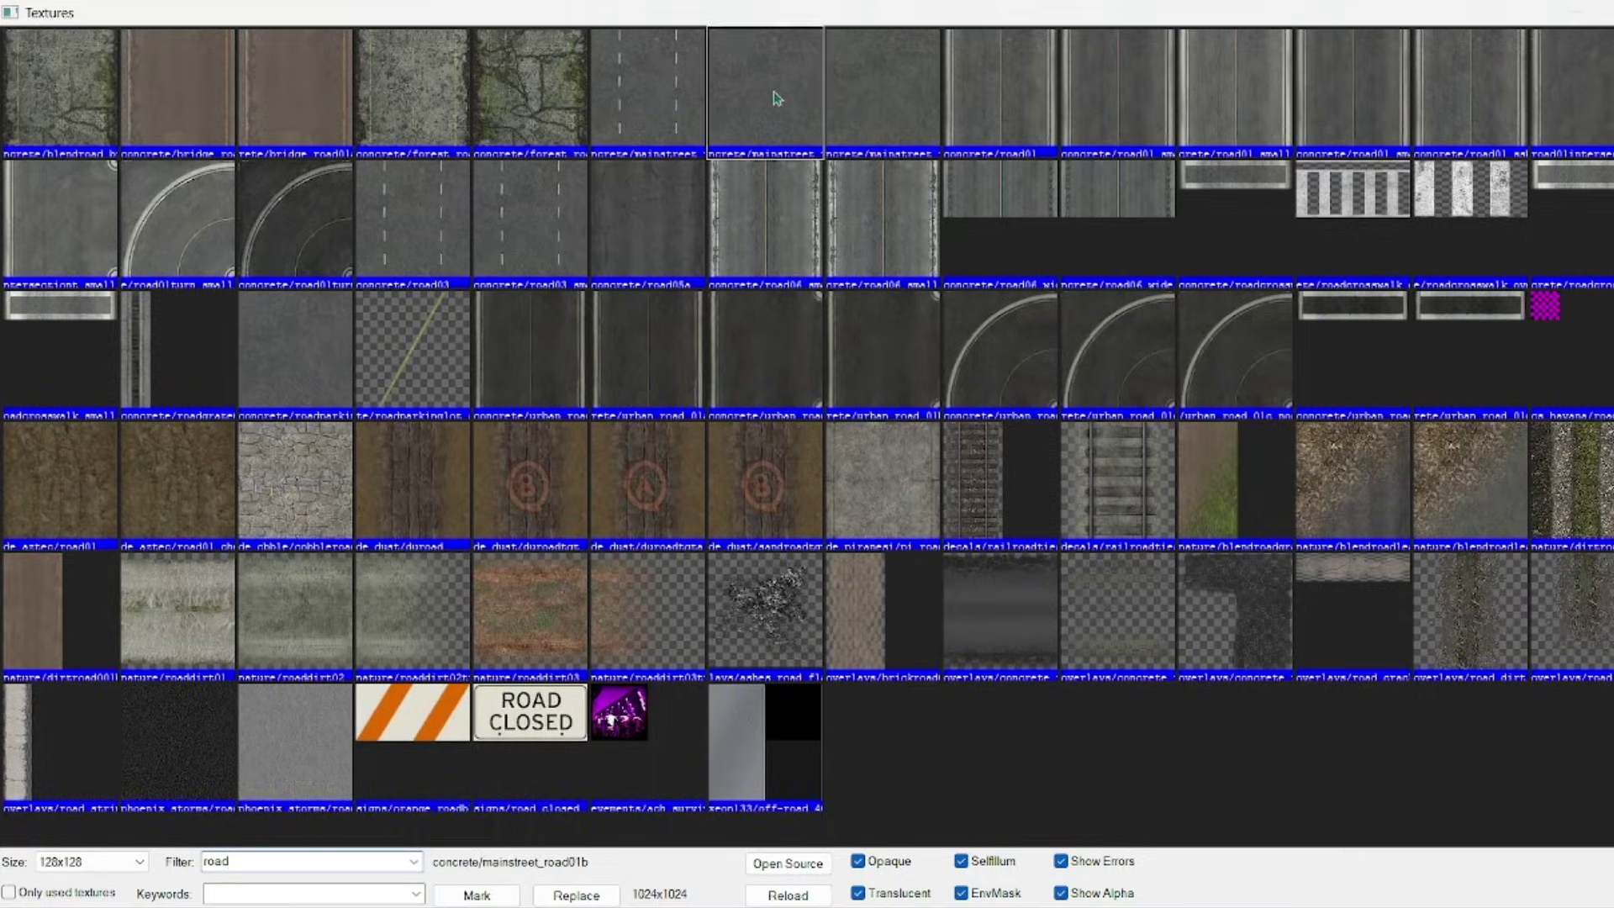
double_click(768, 101)
click(301, 275)
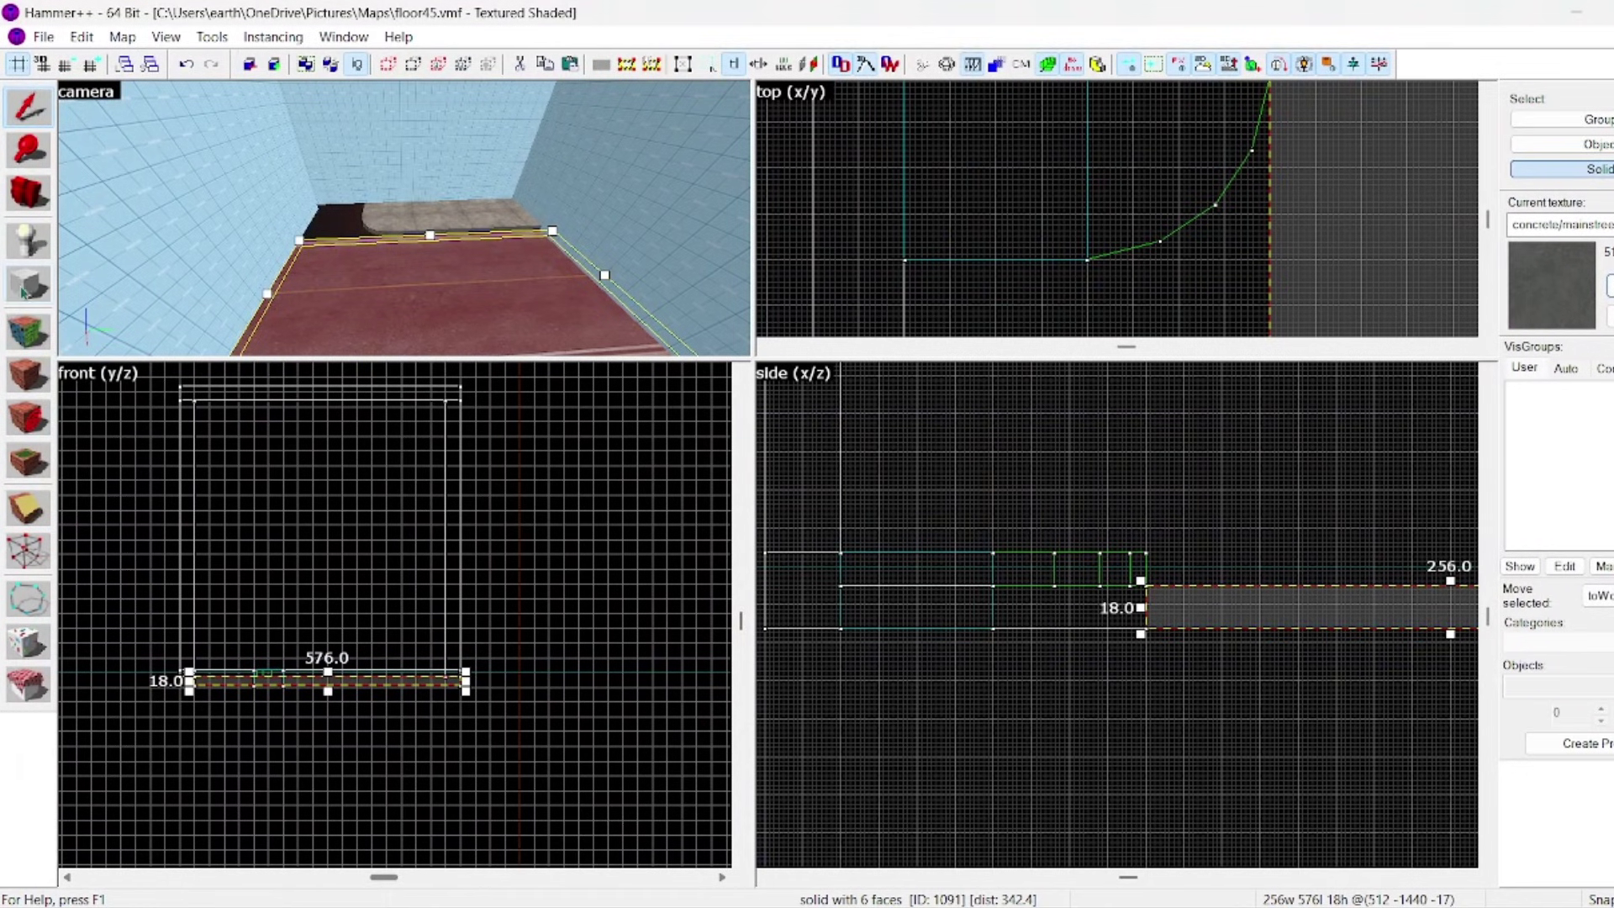
scroll(1189, 152, up, 3)
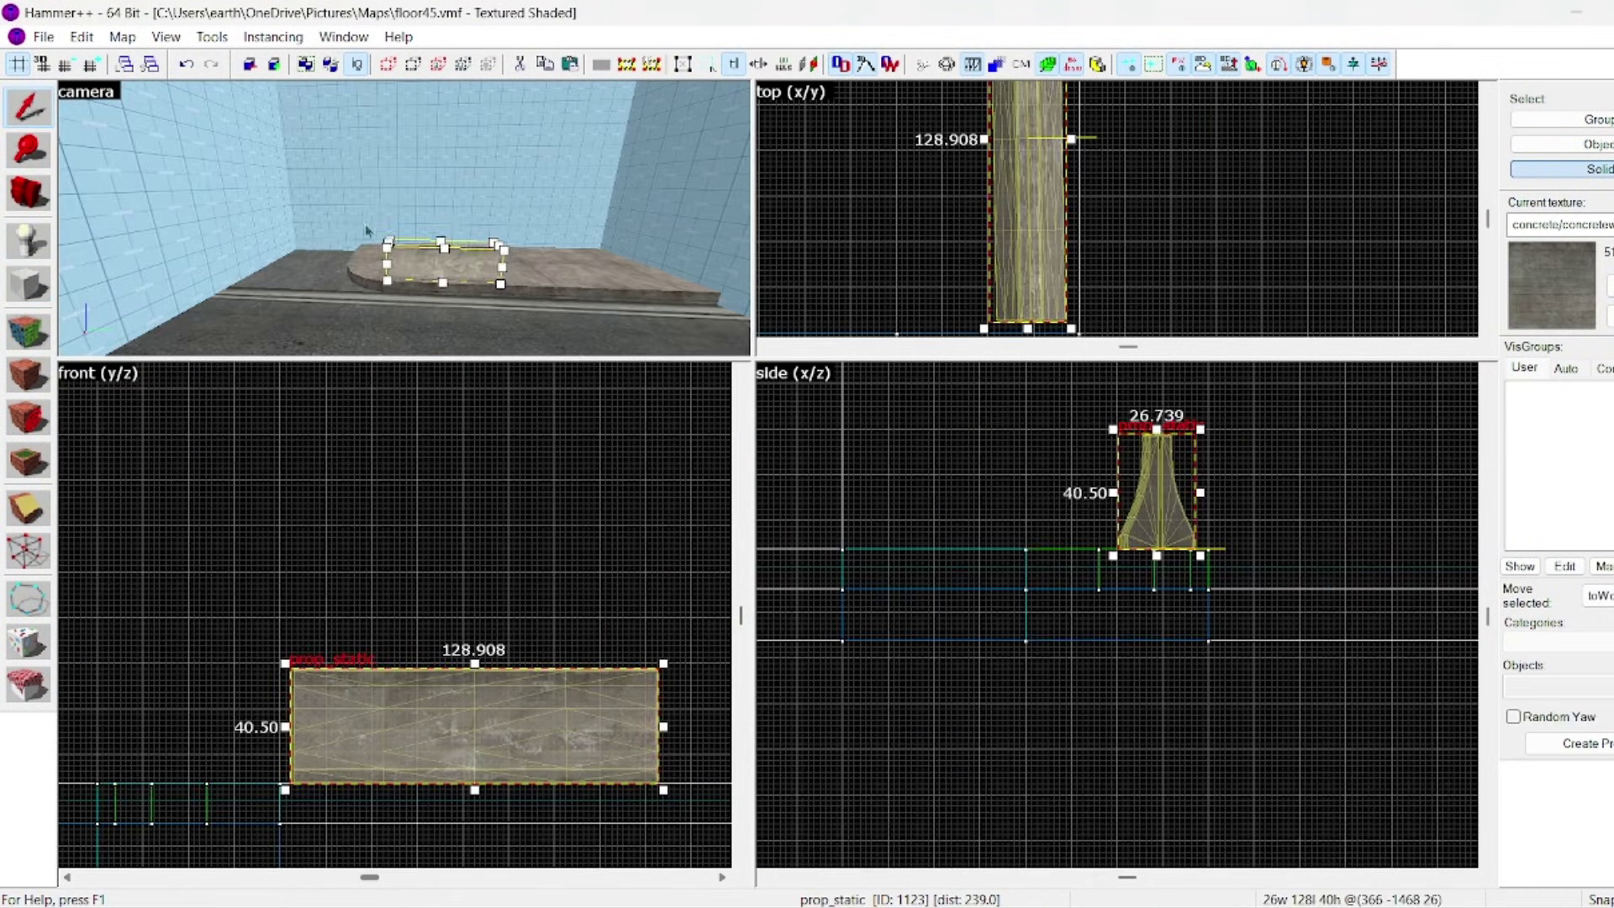
Step: Place an info_player_start entity on the sidewalk beside the concrete barrier
key(Escape)
key(shift+e)
key(z)
key(w)
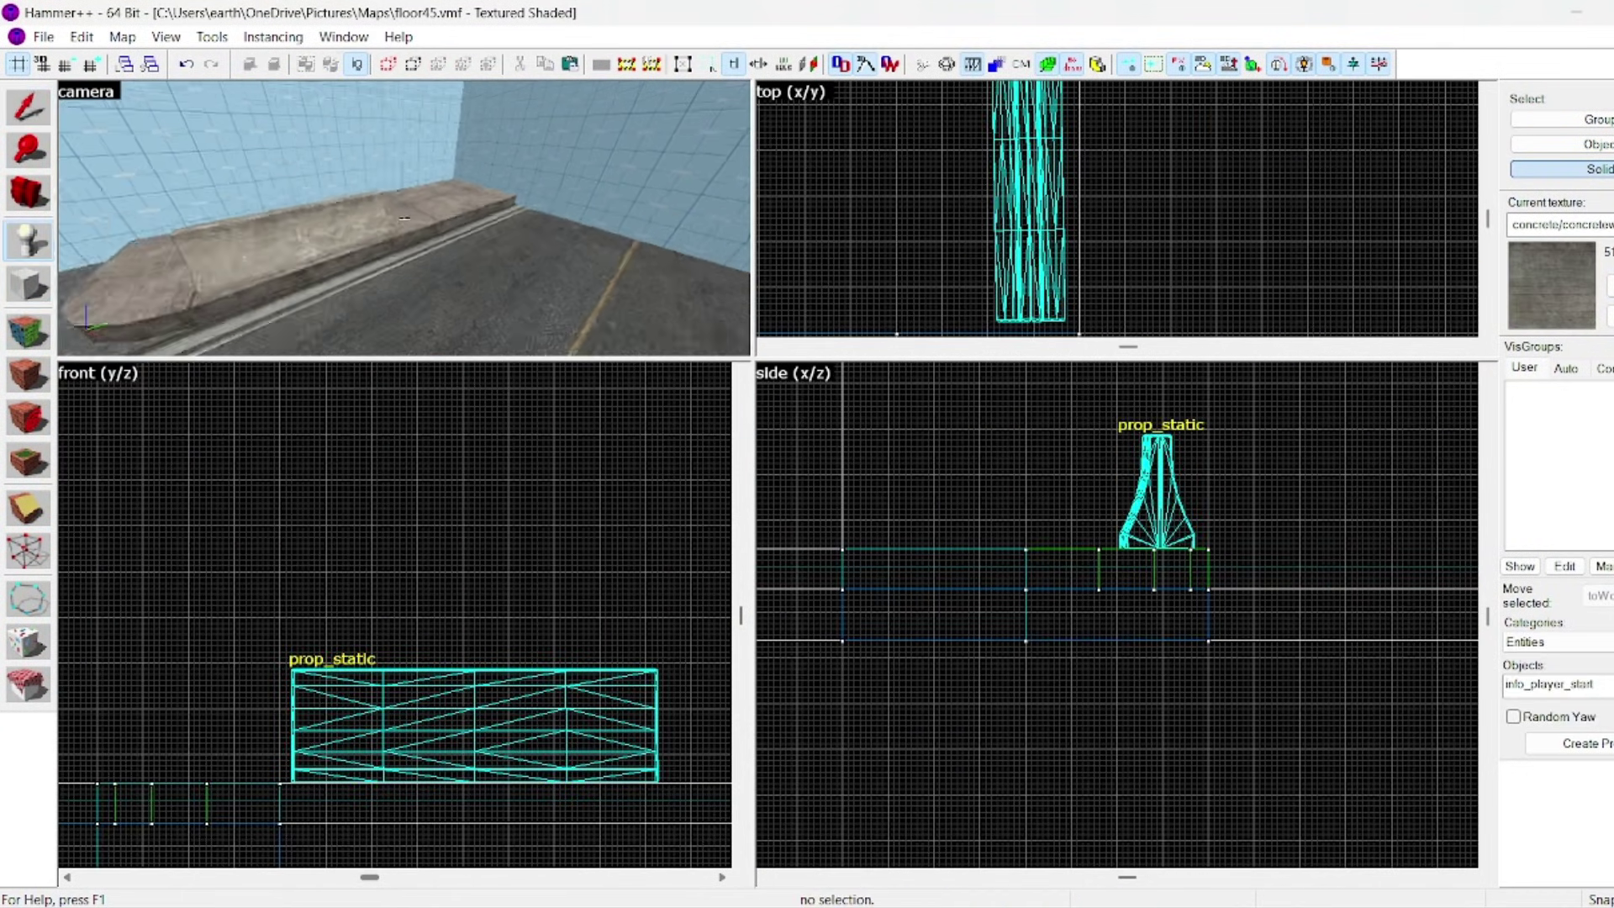
key(z)
click(415, 229)
key(shift+s)
Step: Change the class of the new entity beside the barrier to prop_static
key(alt+Return)
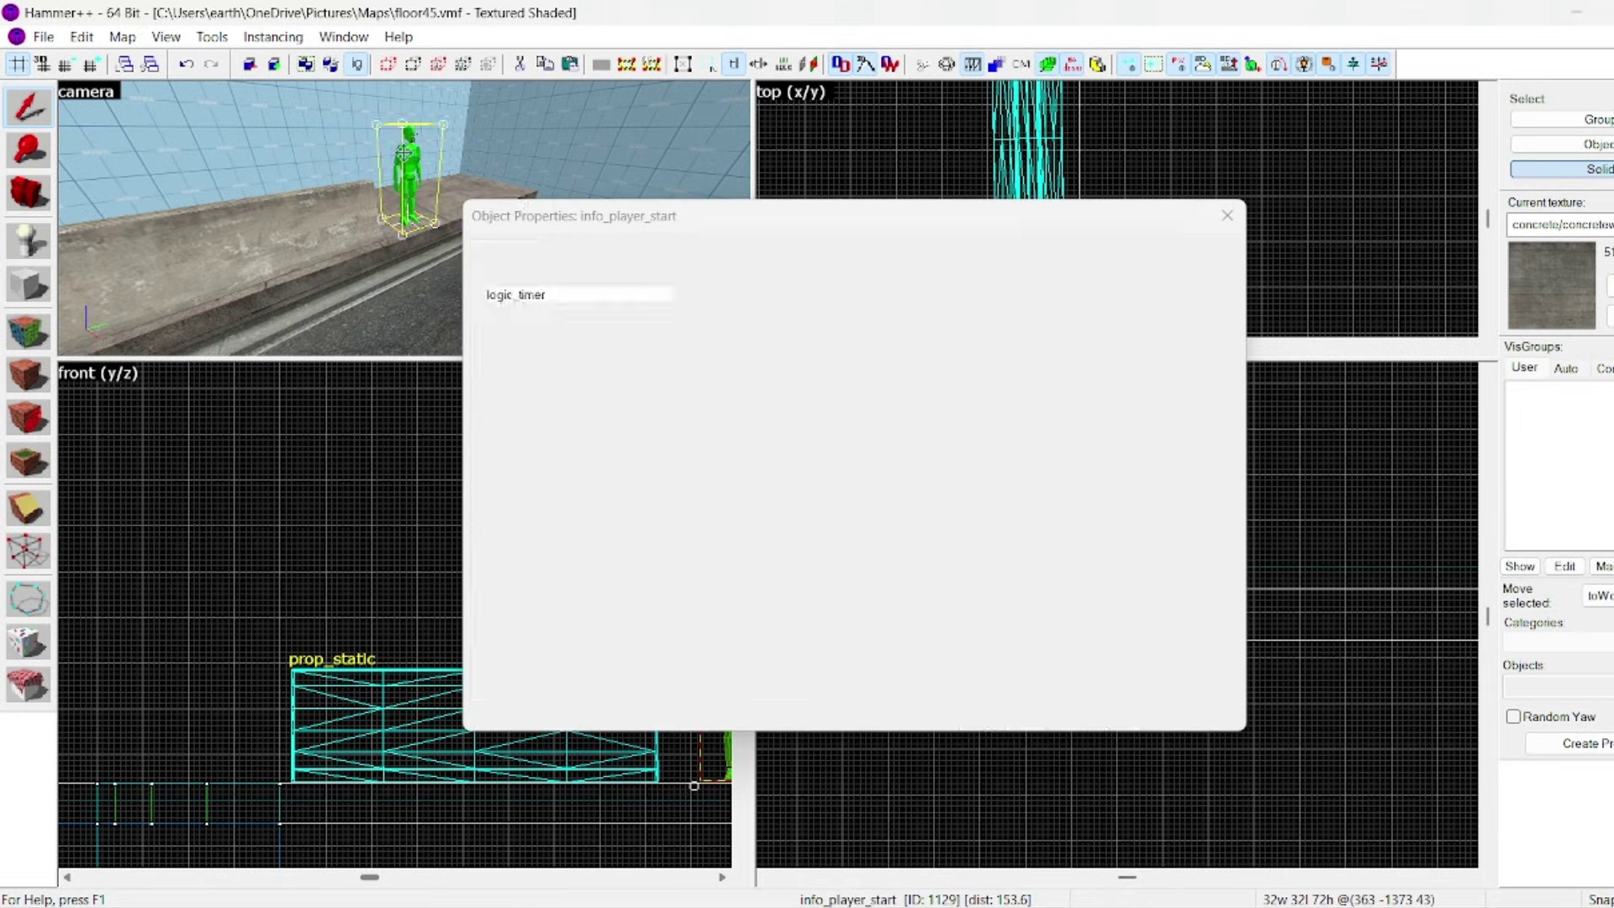
click(684, 297)
text(prop_s)
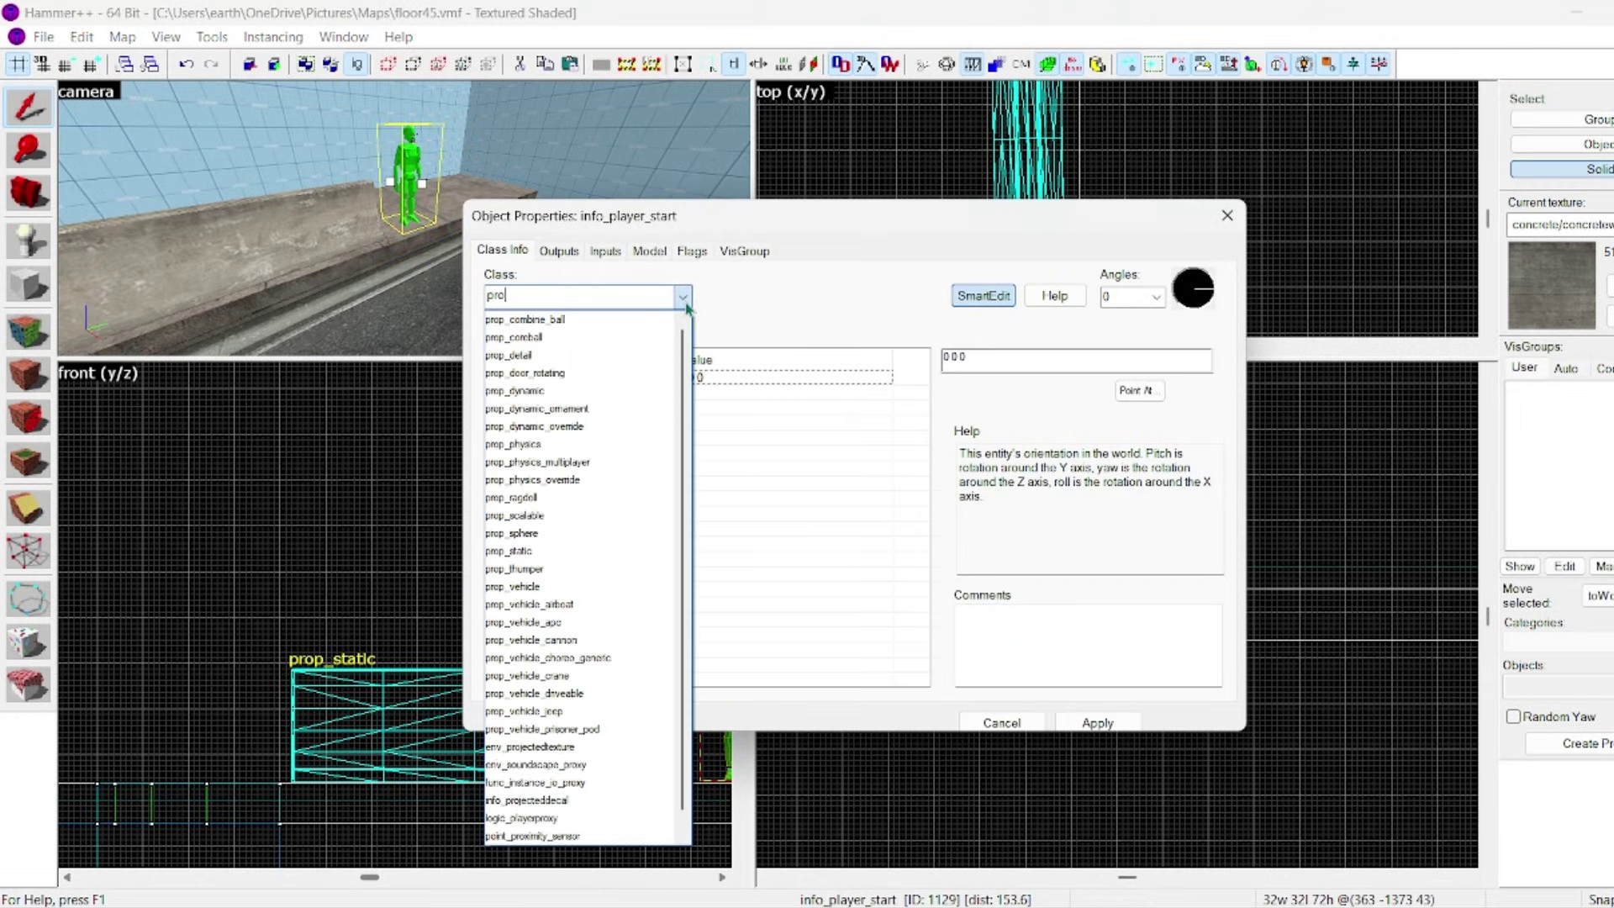
text(ta)
click(639, 319)
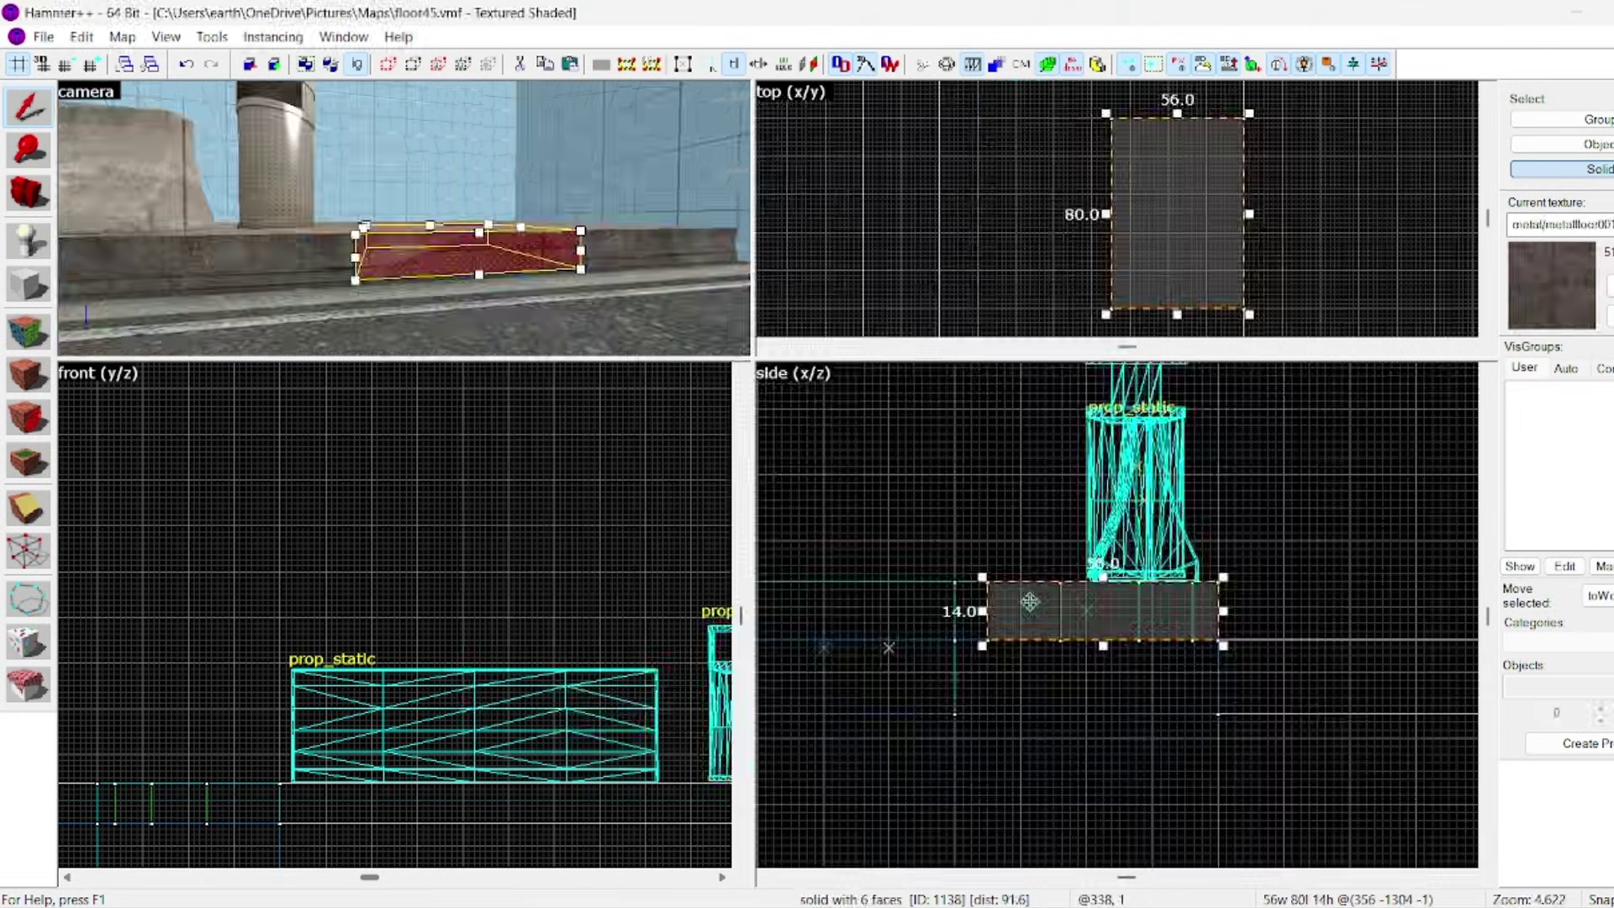
Step: Stretch the metal block in the sidewalk downward to a height of 32 units and carve it out of the surrounding blocks
drag(1110, 654, 1111, 716)
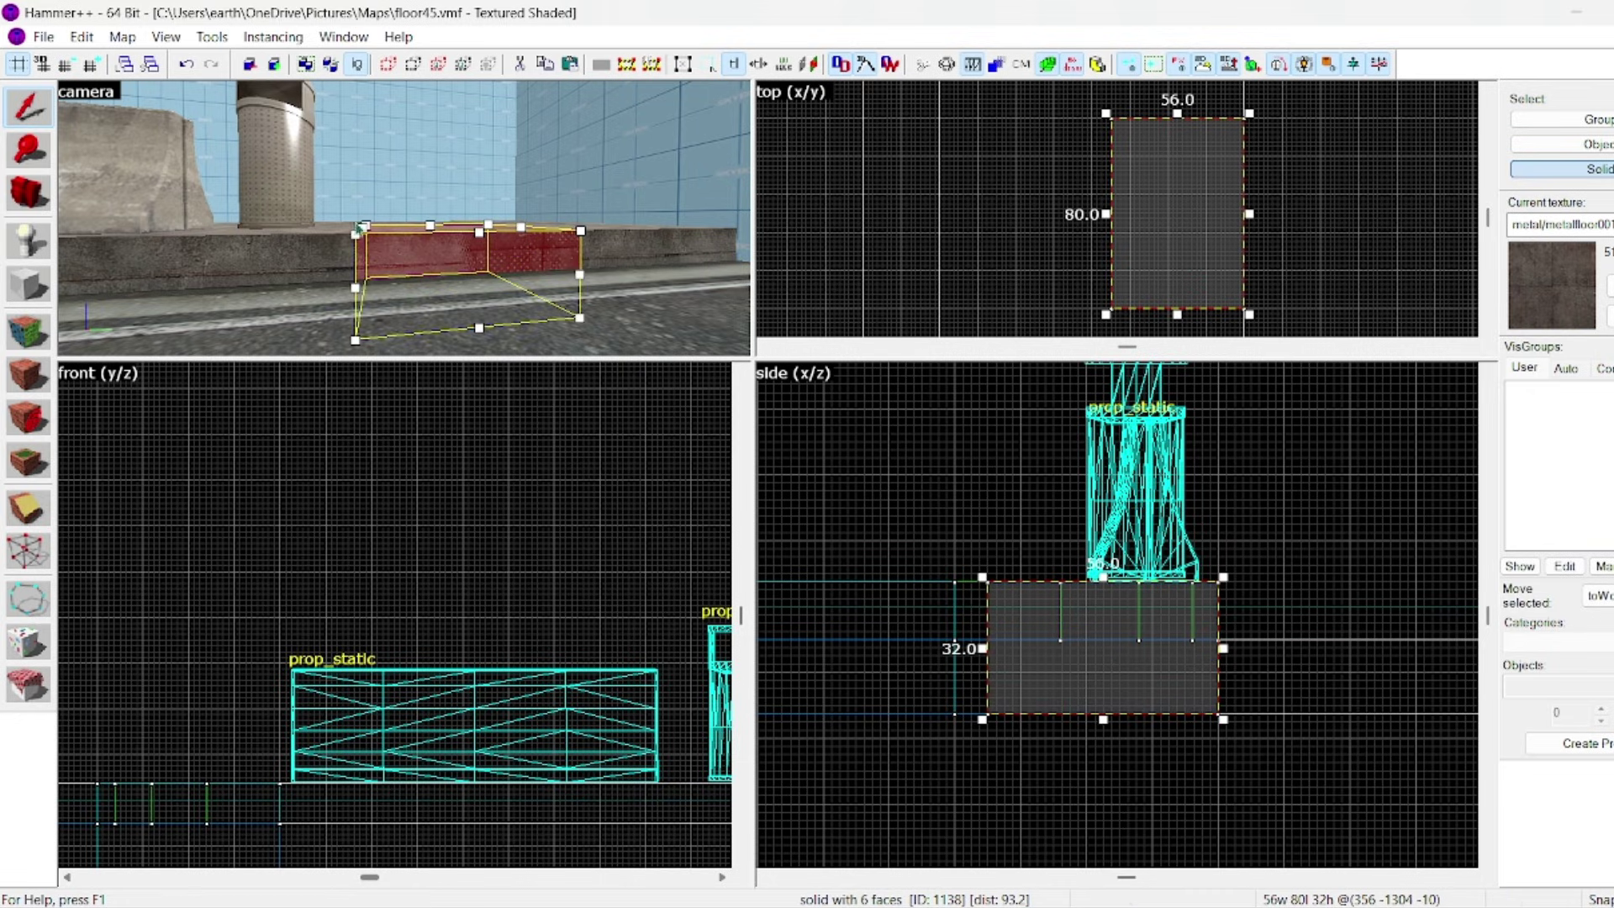
click(216, 42)
click(240, 63)
key(z)
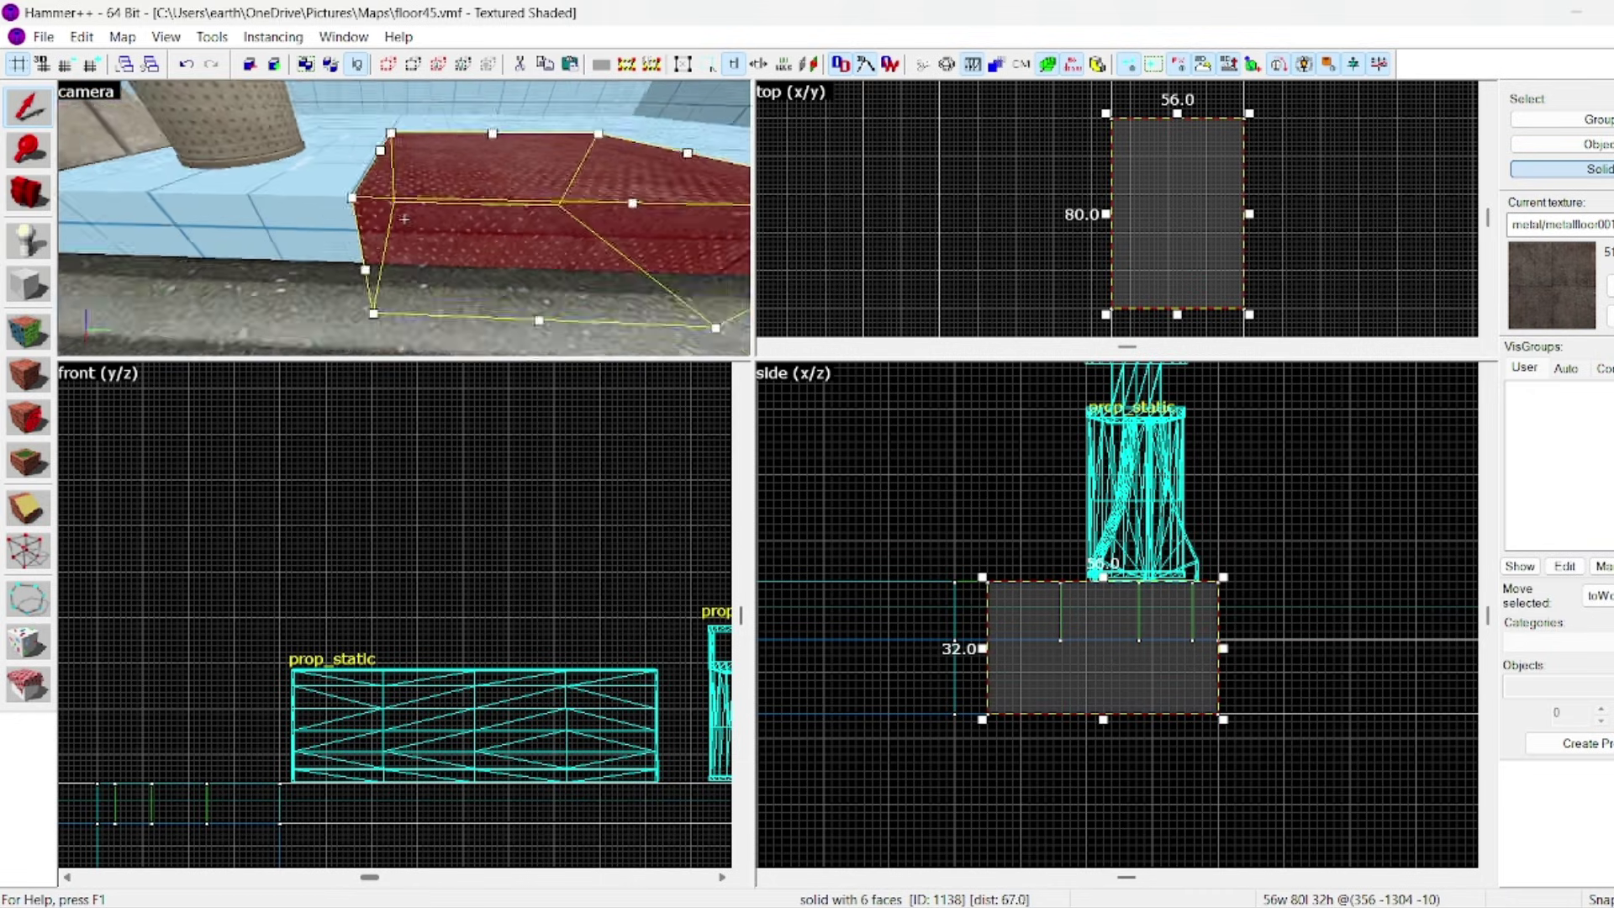
key(s)
key(Escape)
key(z)
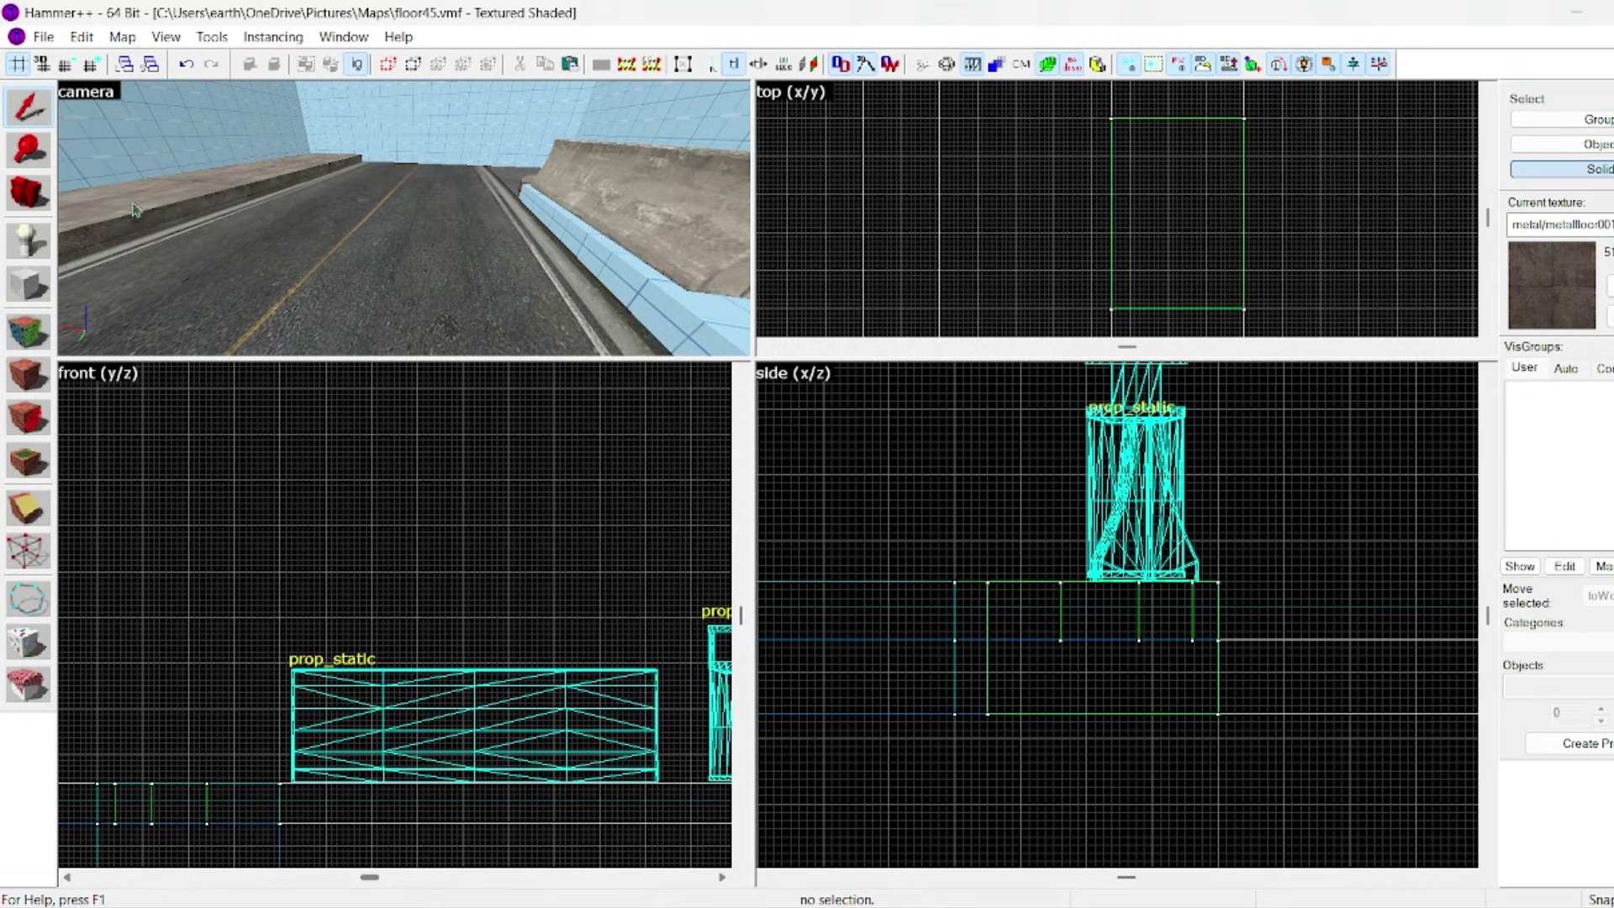
Step: Sample the concrete/concrete_floor_02 texture from the opposite sidewalk and apply it to the carved sidewalk faces around the metal block
click(34, 343)
click(164, 184)
key(z)
key(z)
right_click(431, 204)
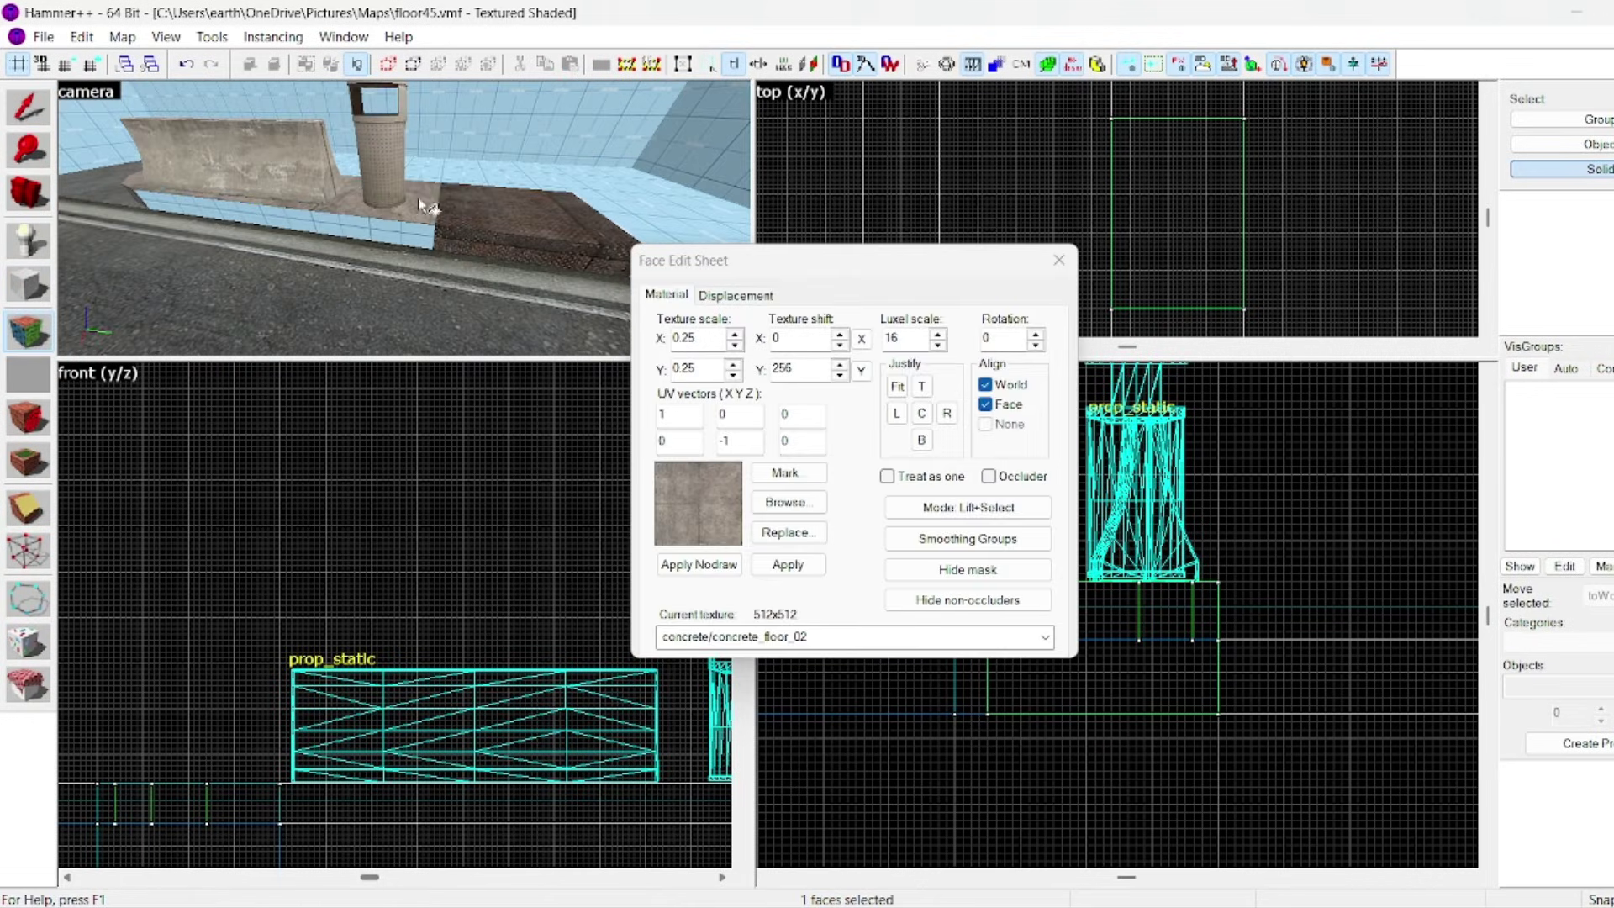
right_click(446, 173)
right_click(636, 206)
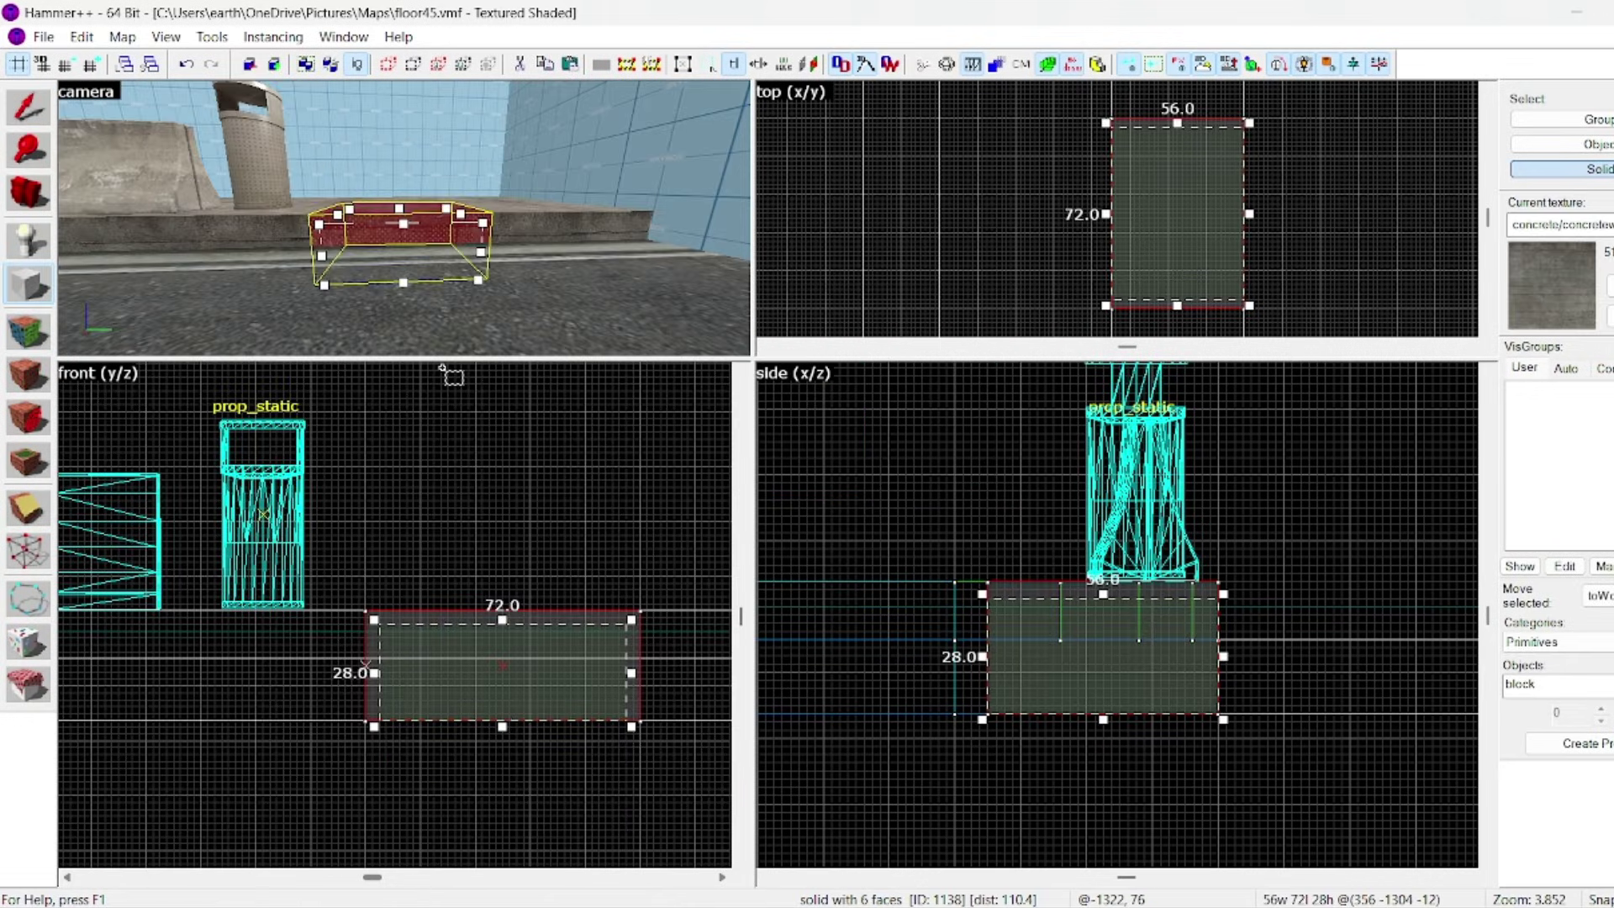
Step: Carve the 56 by 72 by 28 unit inner block out of the metal block and delete the cutting block
key(shift+s)
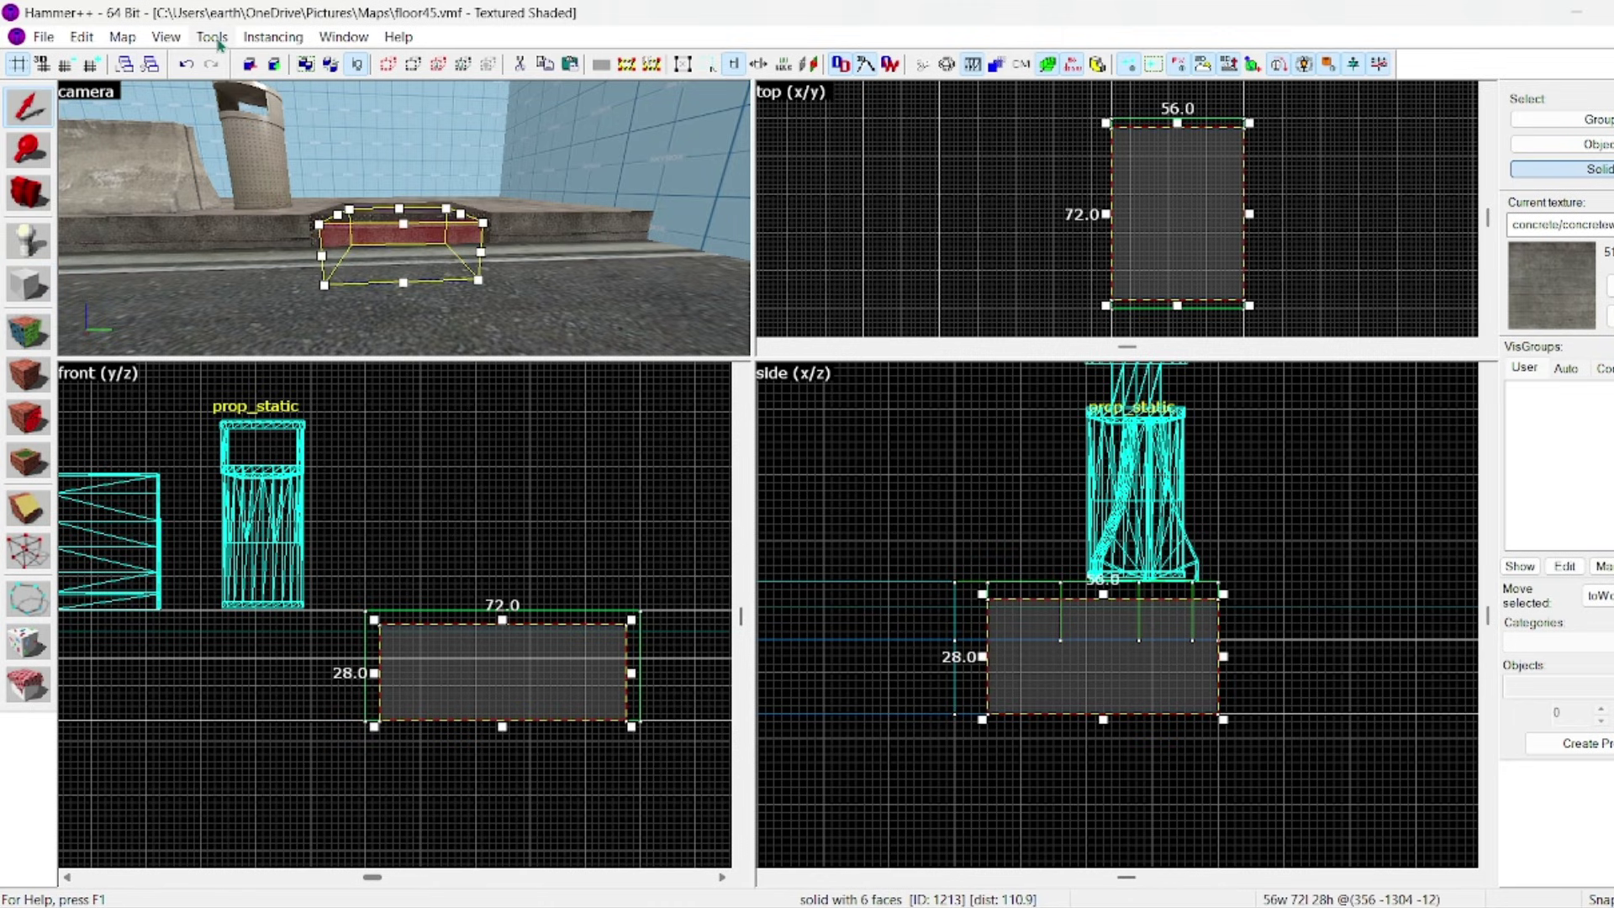
click(219, 42)
click(239, 65)
key(Delete)
key(z)
key(w)
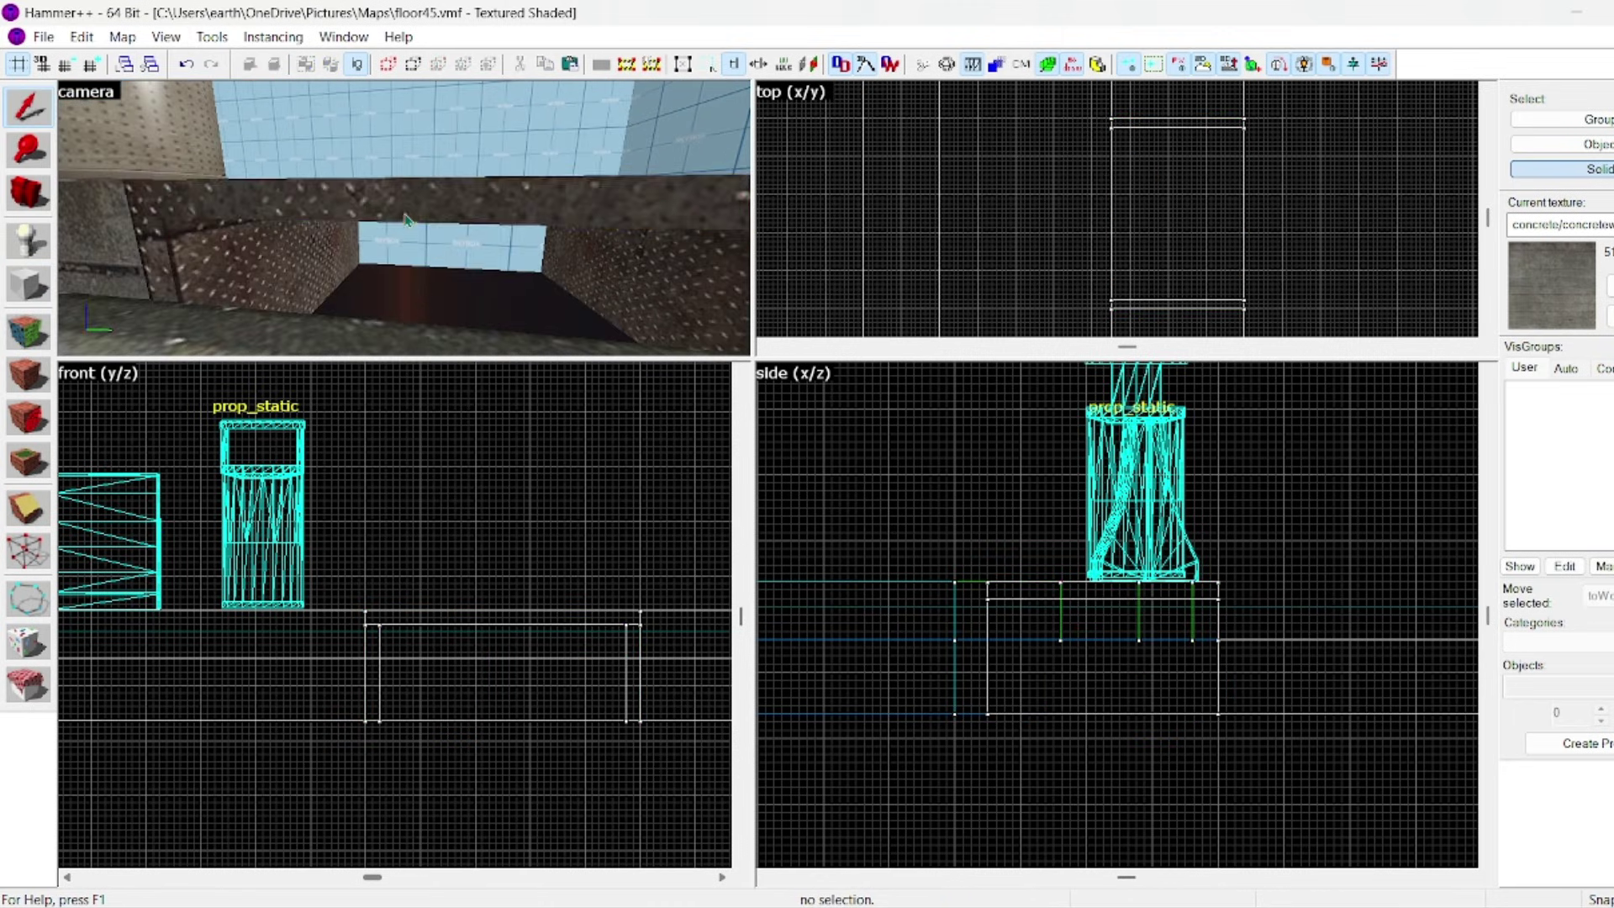
Step: Select both side walls of the storm drain and stretch their upper edges up to sidewalk level
click(406, 220)
scroll(500, 643, up, 1)
click(180, 269)
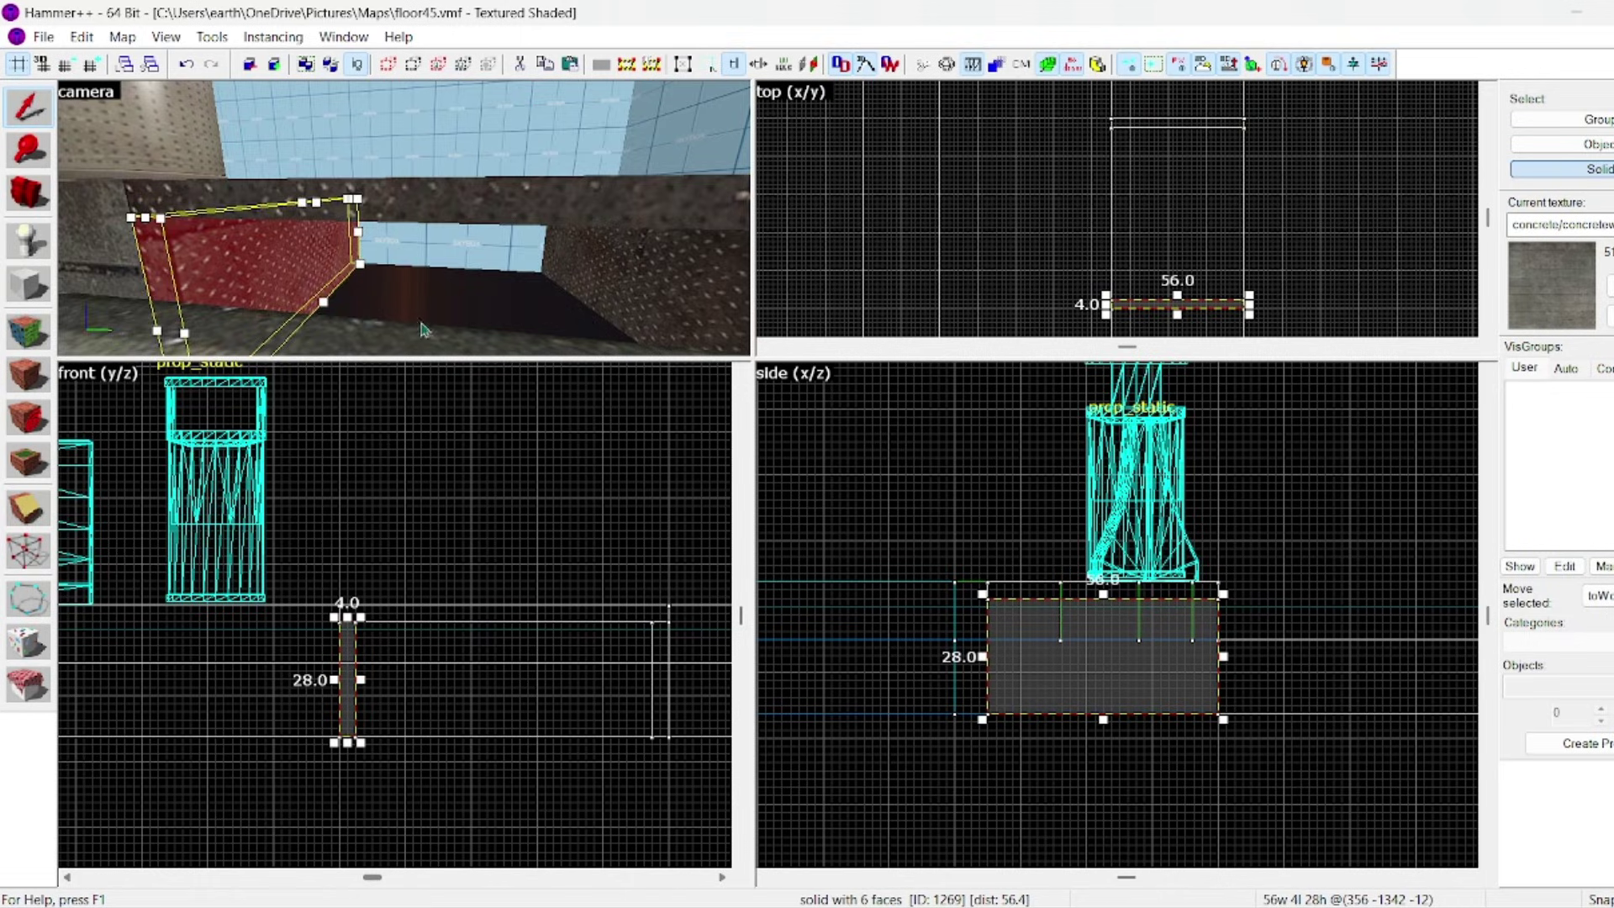
scroll(403, 260, down, 3)
ctrl+click(513, 226)
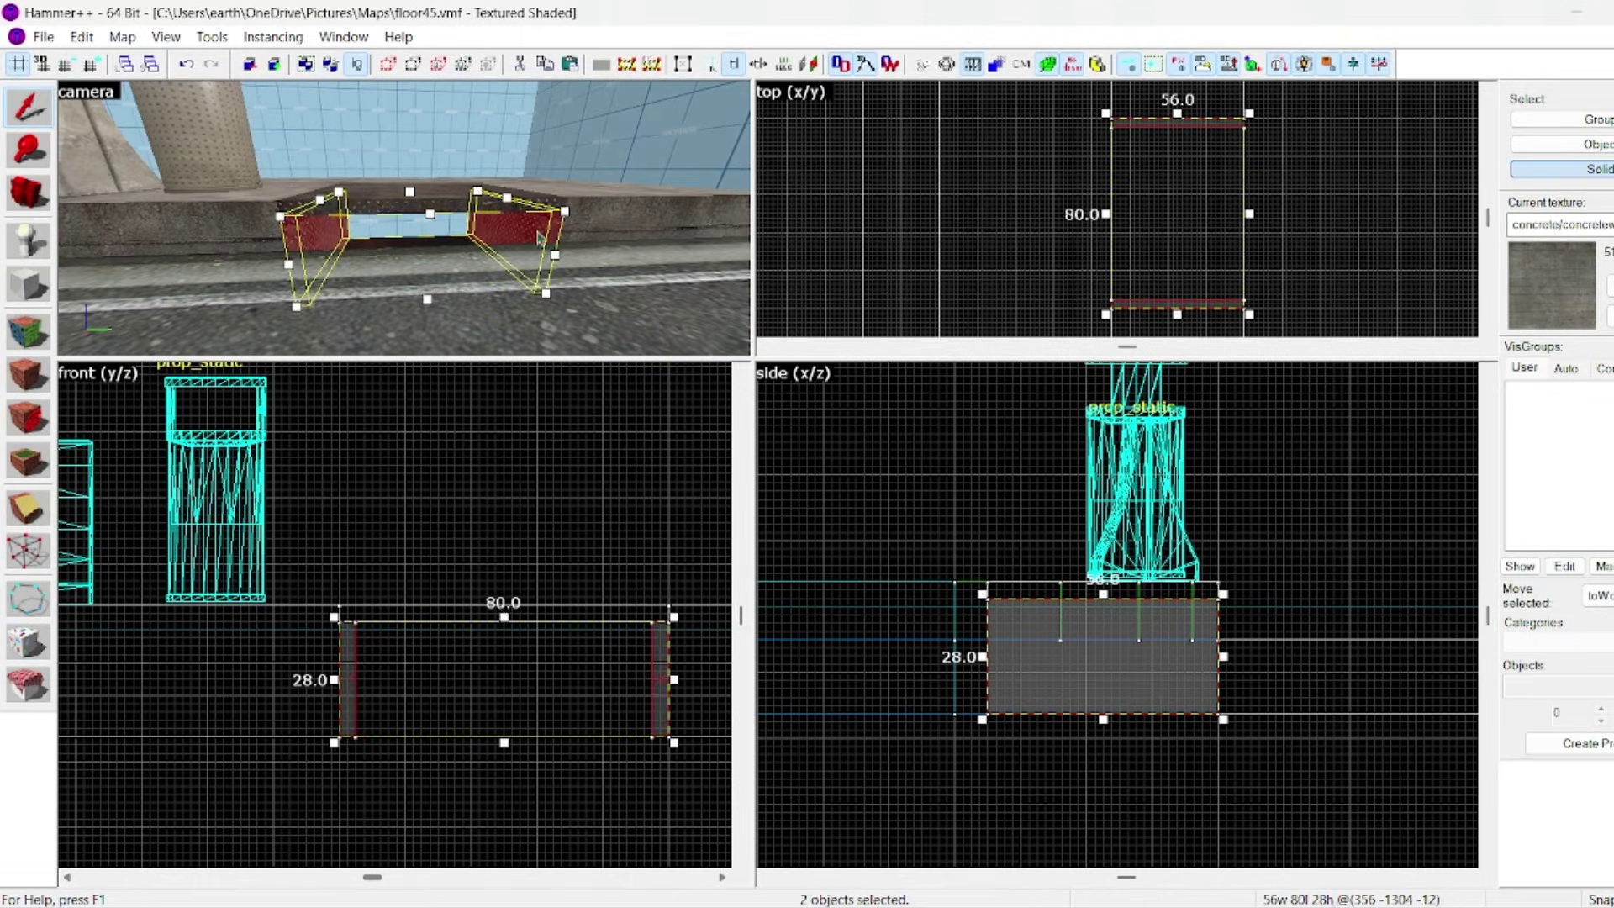
scroll(522, 629, up, 2)
drag(498, 609, 499, 586)
key(Escape)
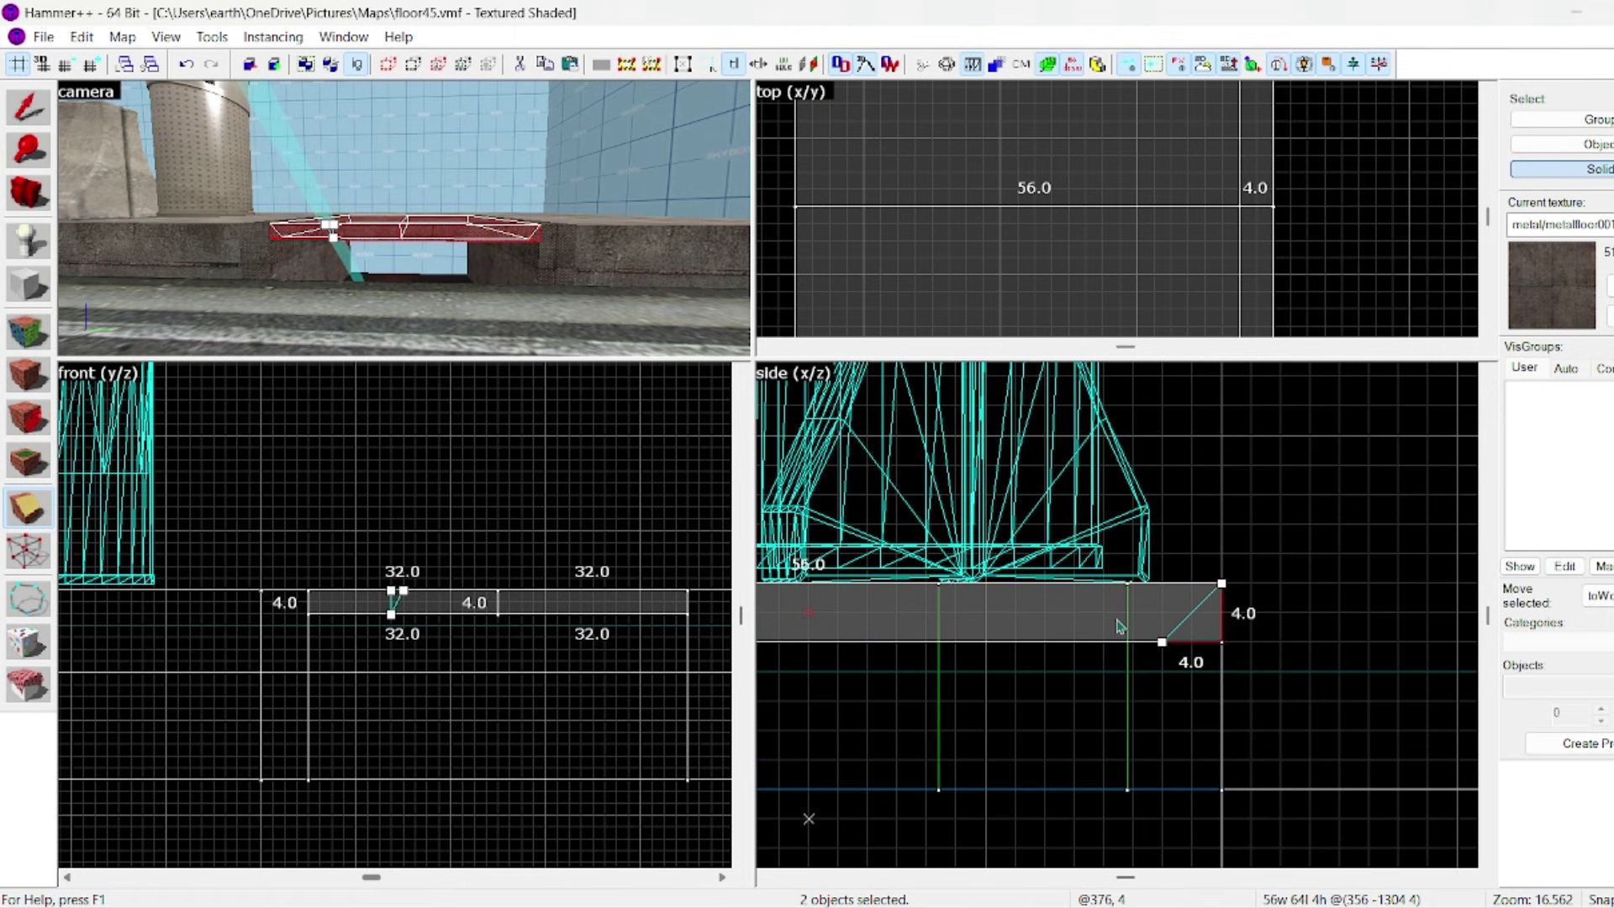
Step: Clip the road-facing lower edge of the drain's two cover slabs with a 4 by 4 unit diagonal cut
key(Return)
key(Escape)
key(Escape)
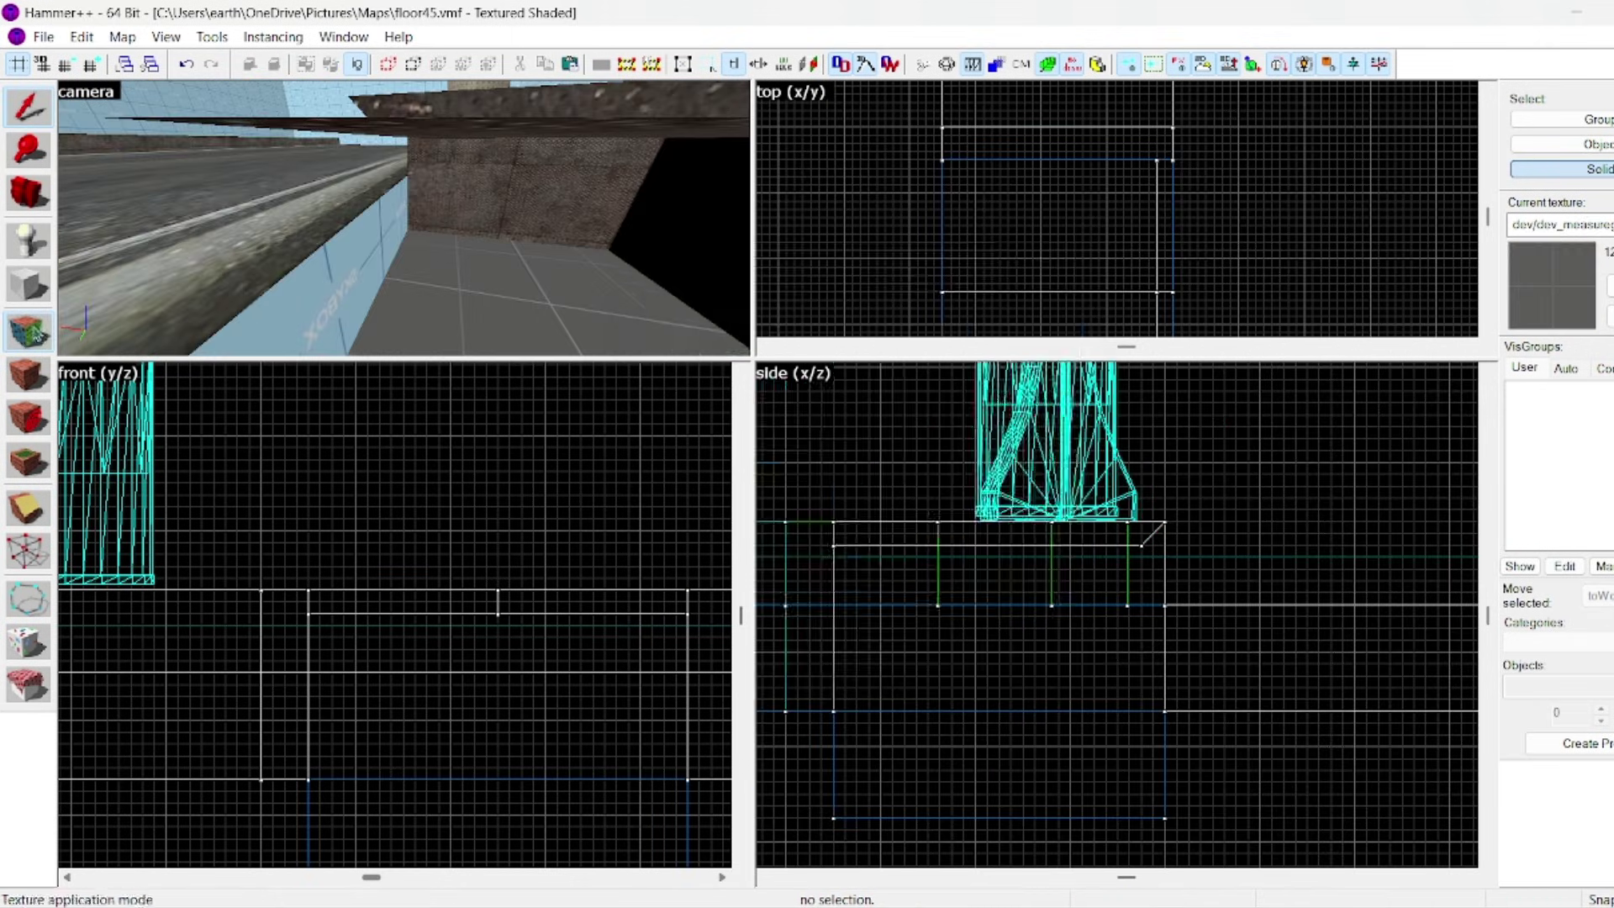
Step: Select the gray floor face inside the drain for texture editing, close the face editor, and open the texture browser
key(shift+a)
click(396, 290)
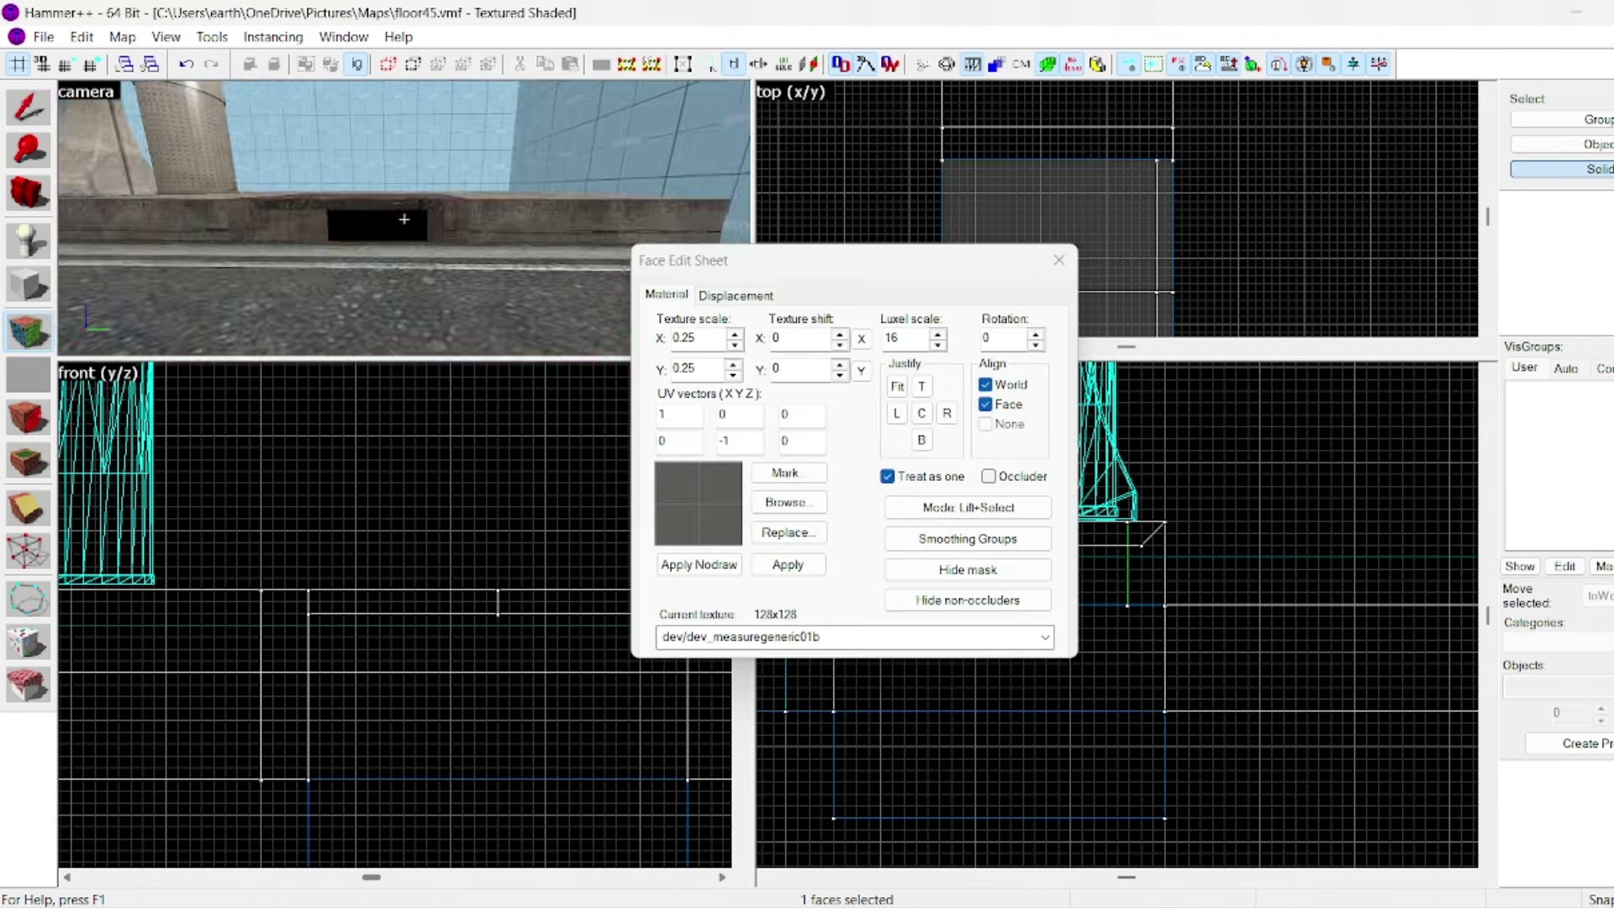
key(z)
click(1059, 261)
click(1609, 289)
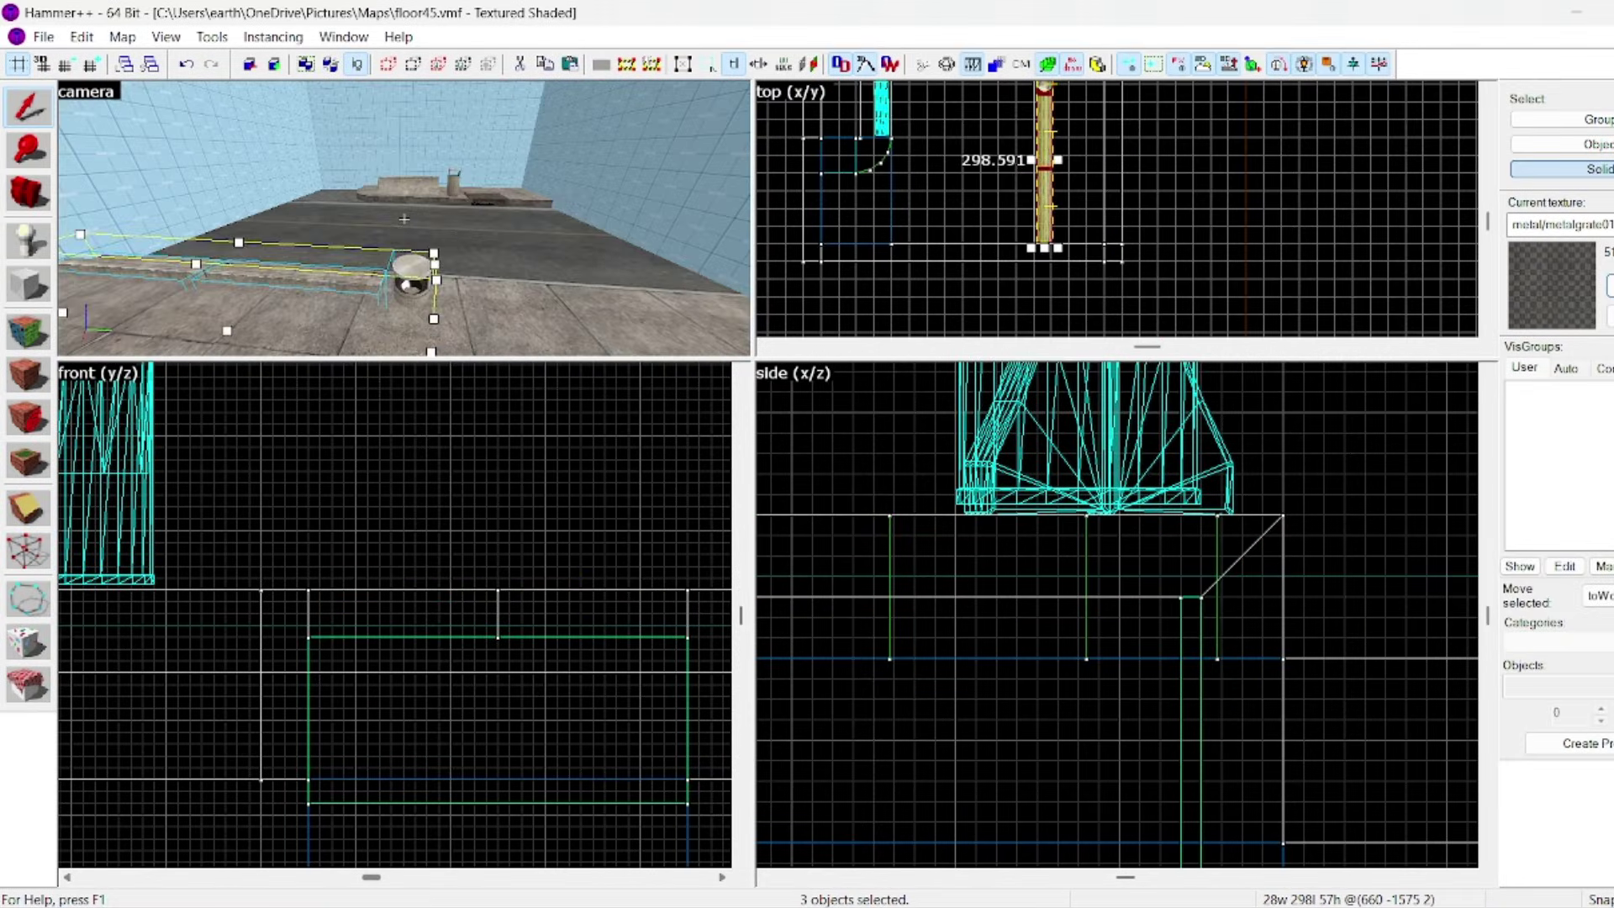
key(z)
scroll(1008, 548, down, 15)
scroll(1261, 568, up, 10)
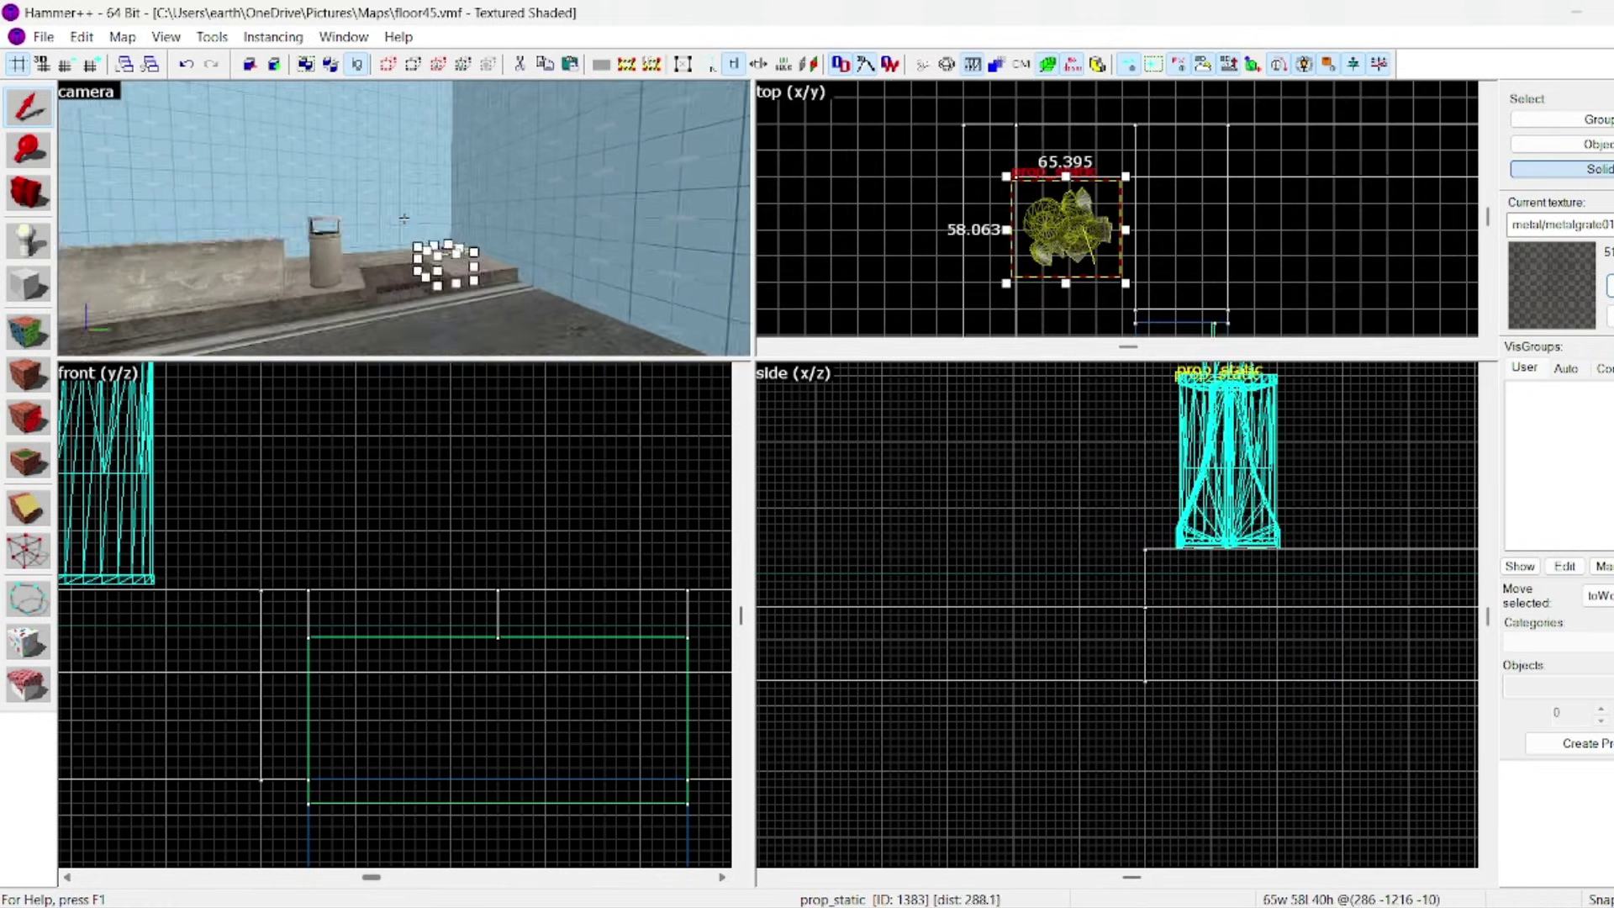
Step: Raise the static trash bag prop until it rests on top of the sidewalk beside the storm drain
scroll(1051, 572, down, 4)
scroll(1051, 571, down, 6)
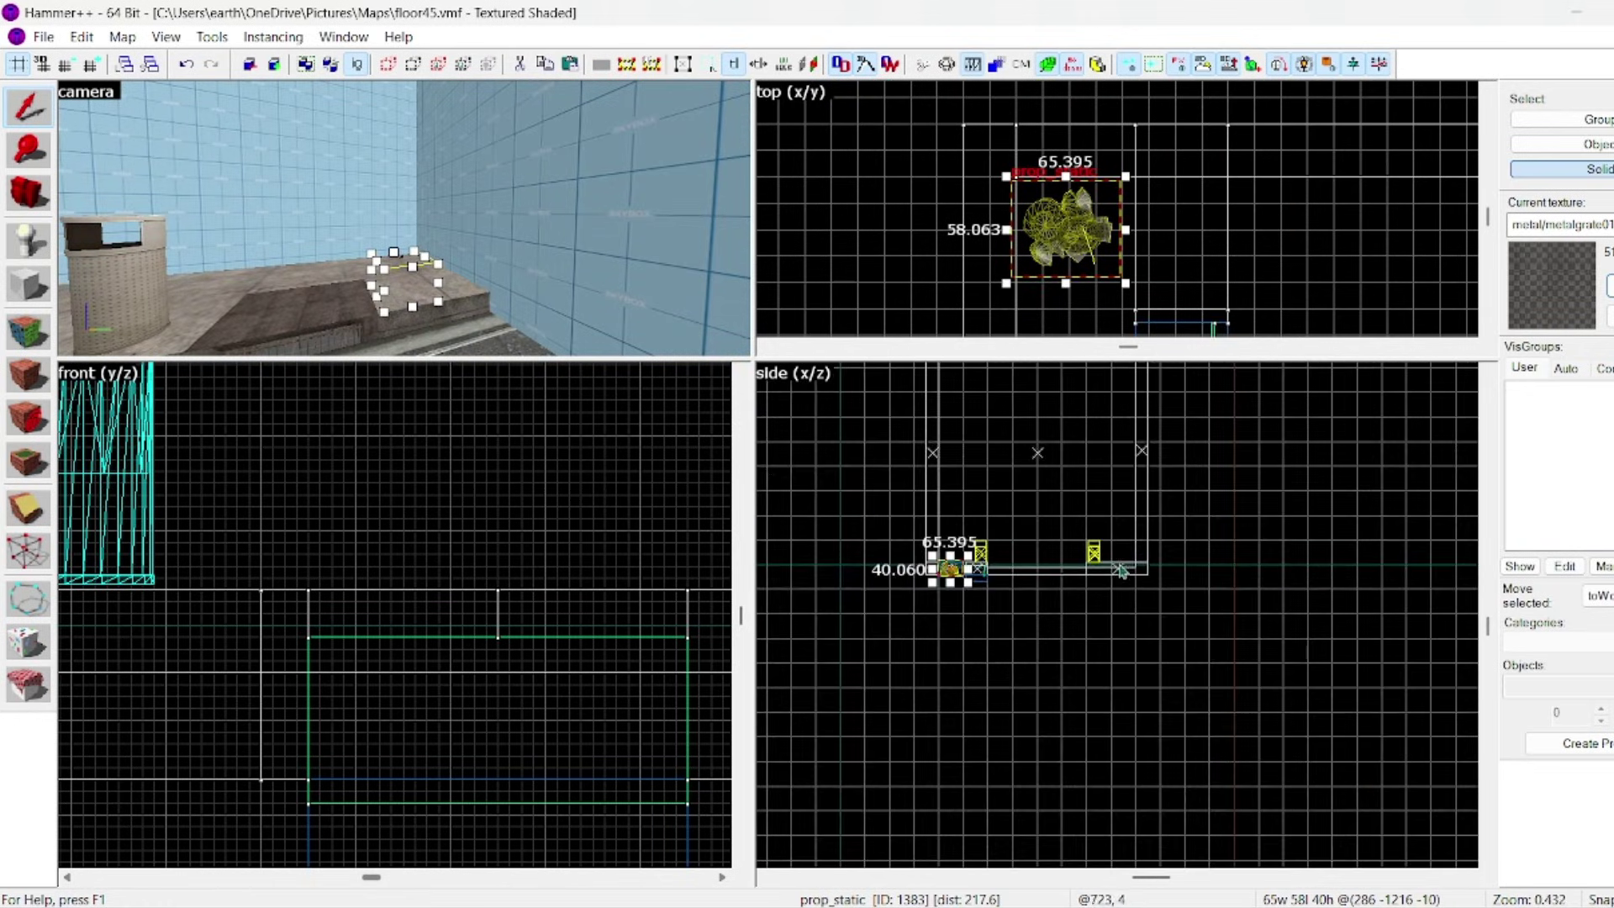
scroll(946, 574, up, 12)
drag(910, 589, 901, 415)
key(Escape)
key(z)
key(s)
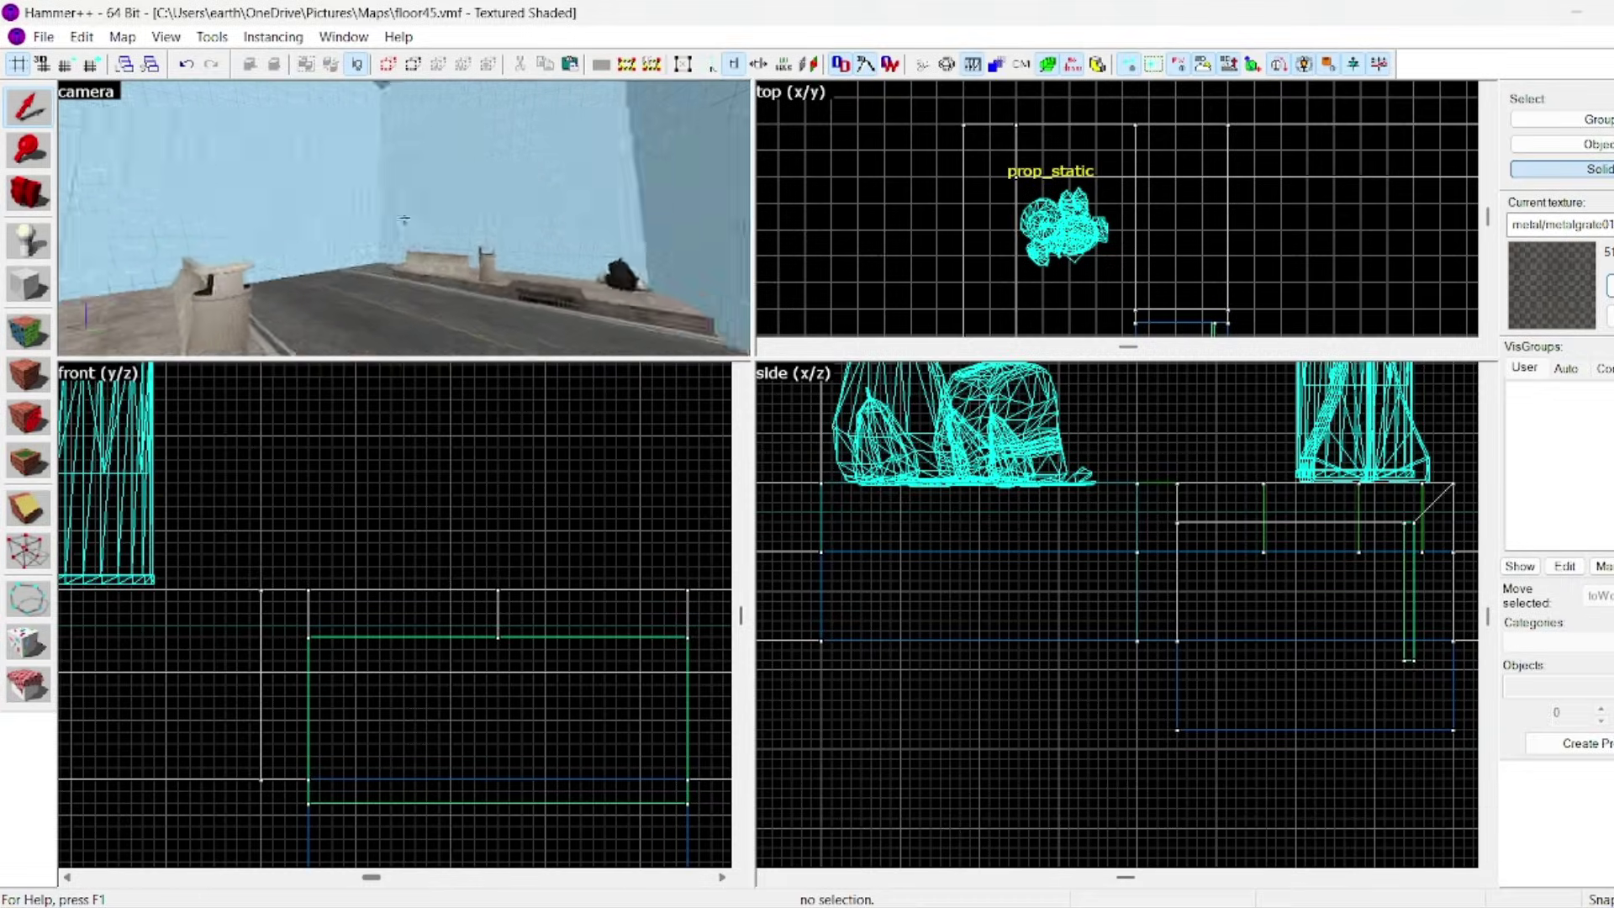
Step: Position the 16-unit env_smokestack on the road in front of the drain grate and raise it to road-surface level
key(w)
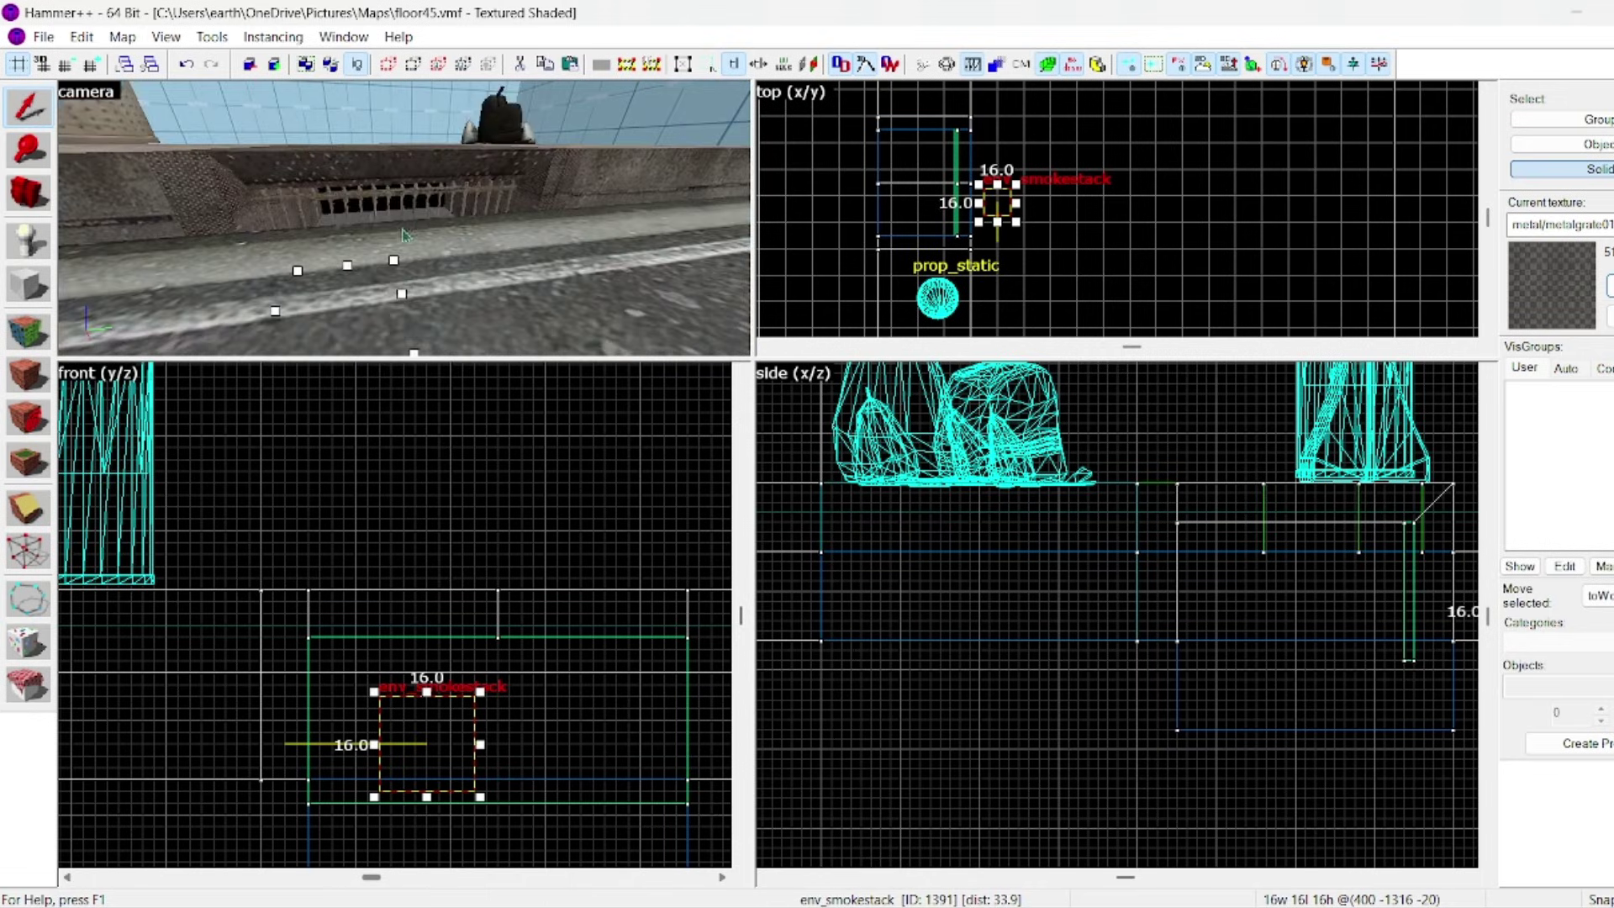
key(s)
key(z)
scroll(1001, 201, up, 5)
drag(1001, 207, 1001, 166)
scroll(847, 488, down, 6)
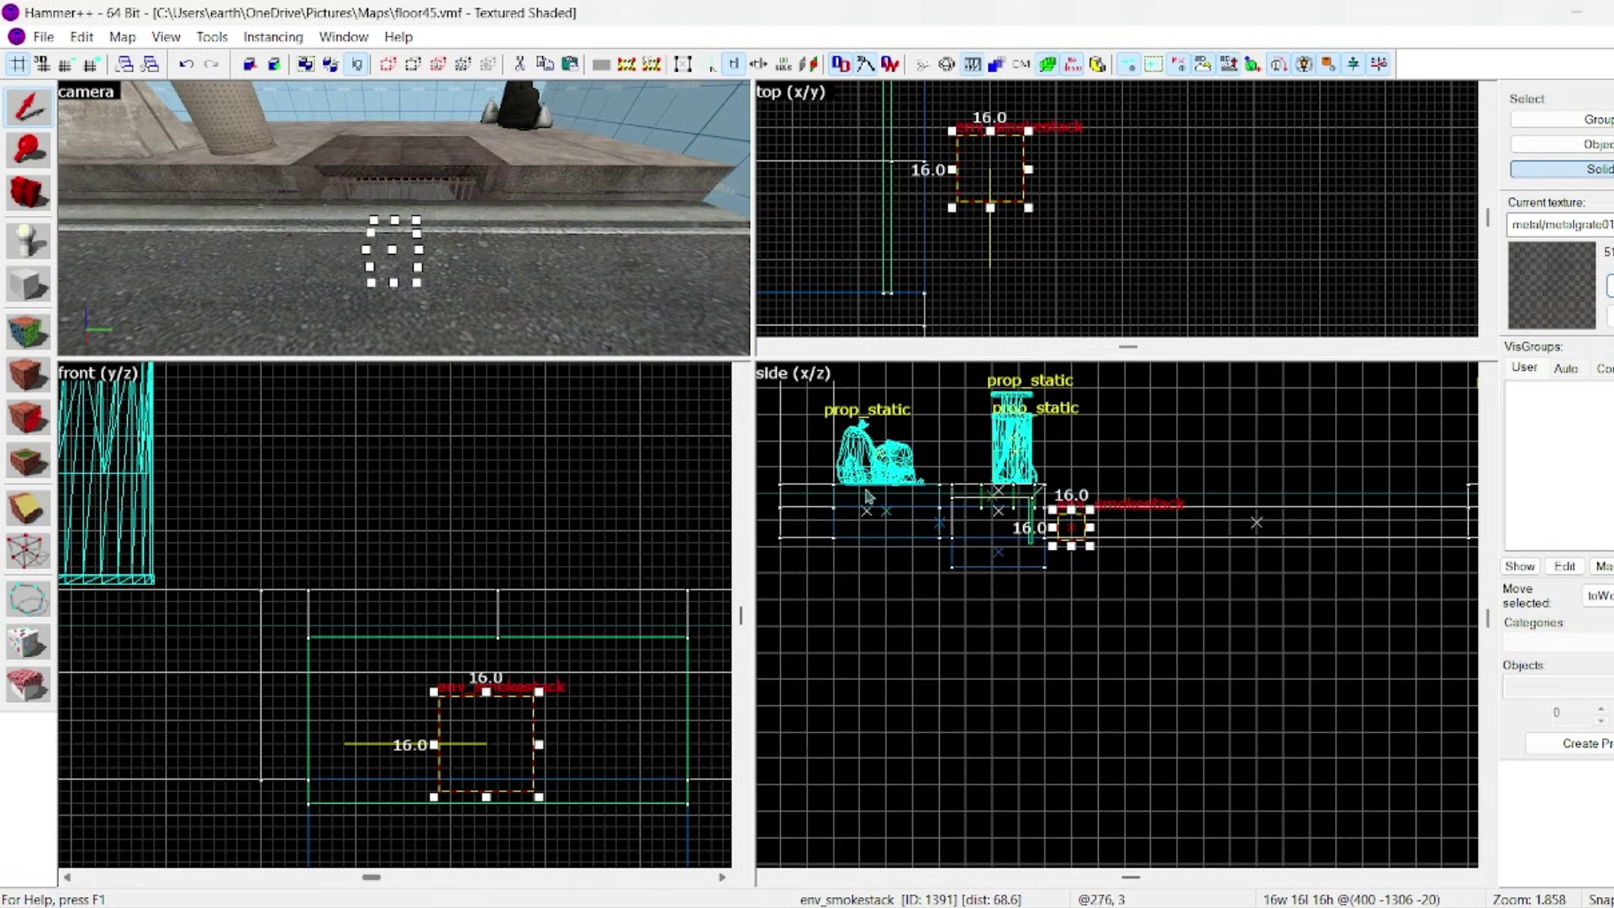
scroll(1084, 522, up, 5)
drag(1046, 538, 1049, 473)
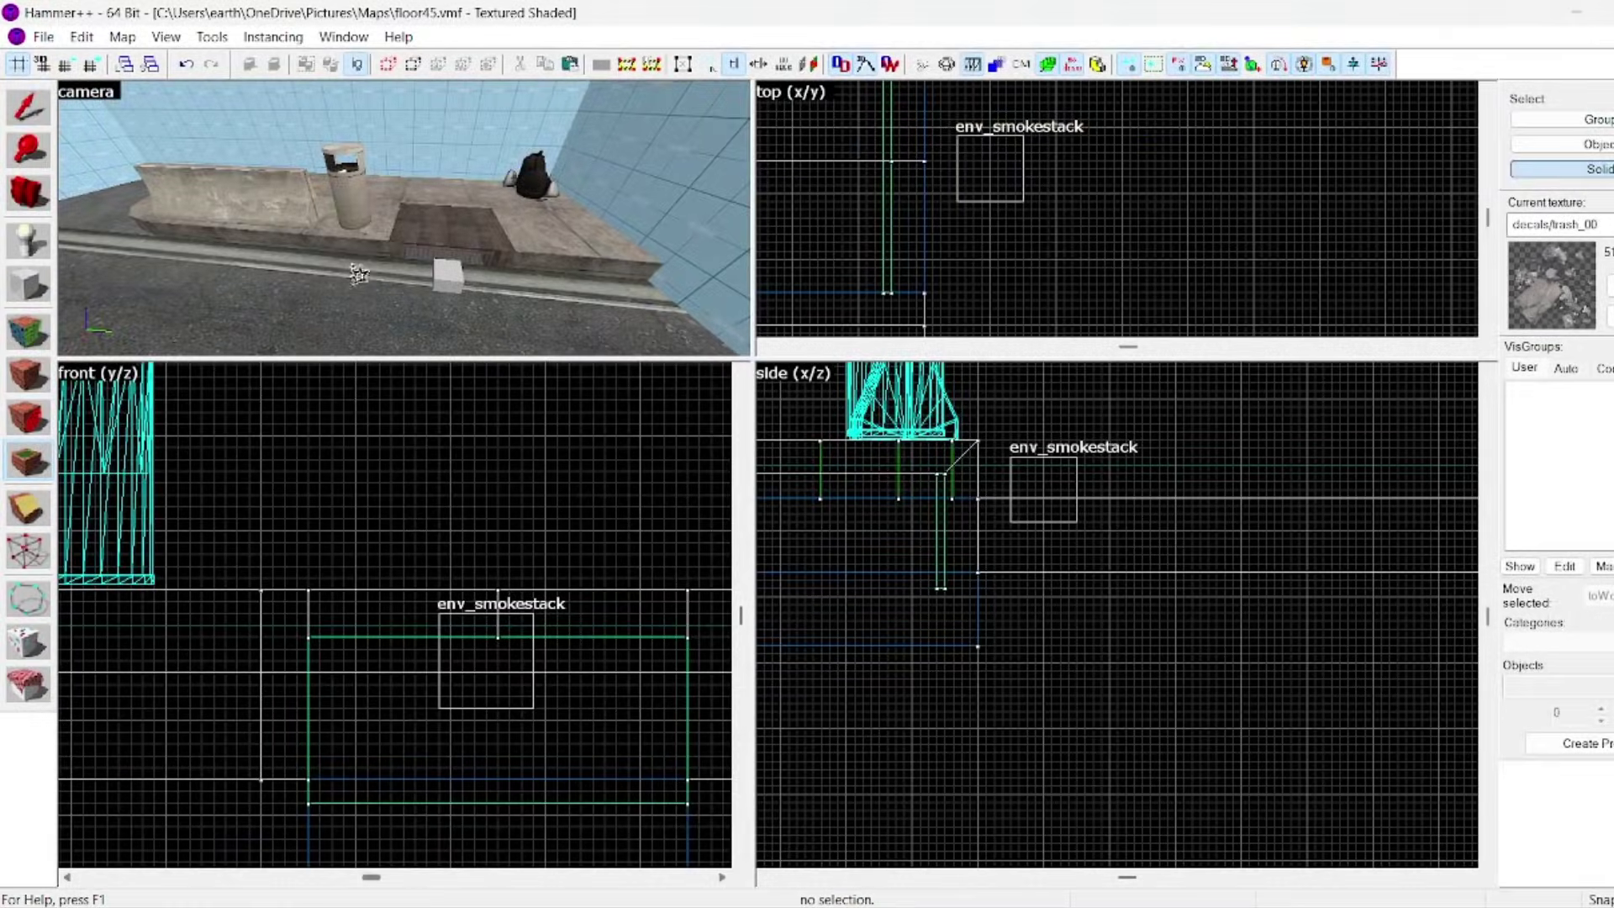
Step: Place a decals/trash_00 overlay on the road near the drain and shift it against the curb
click(357, 275)
key(shift+s)
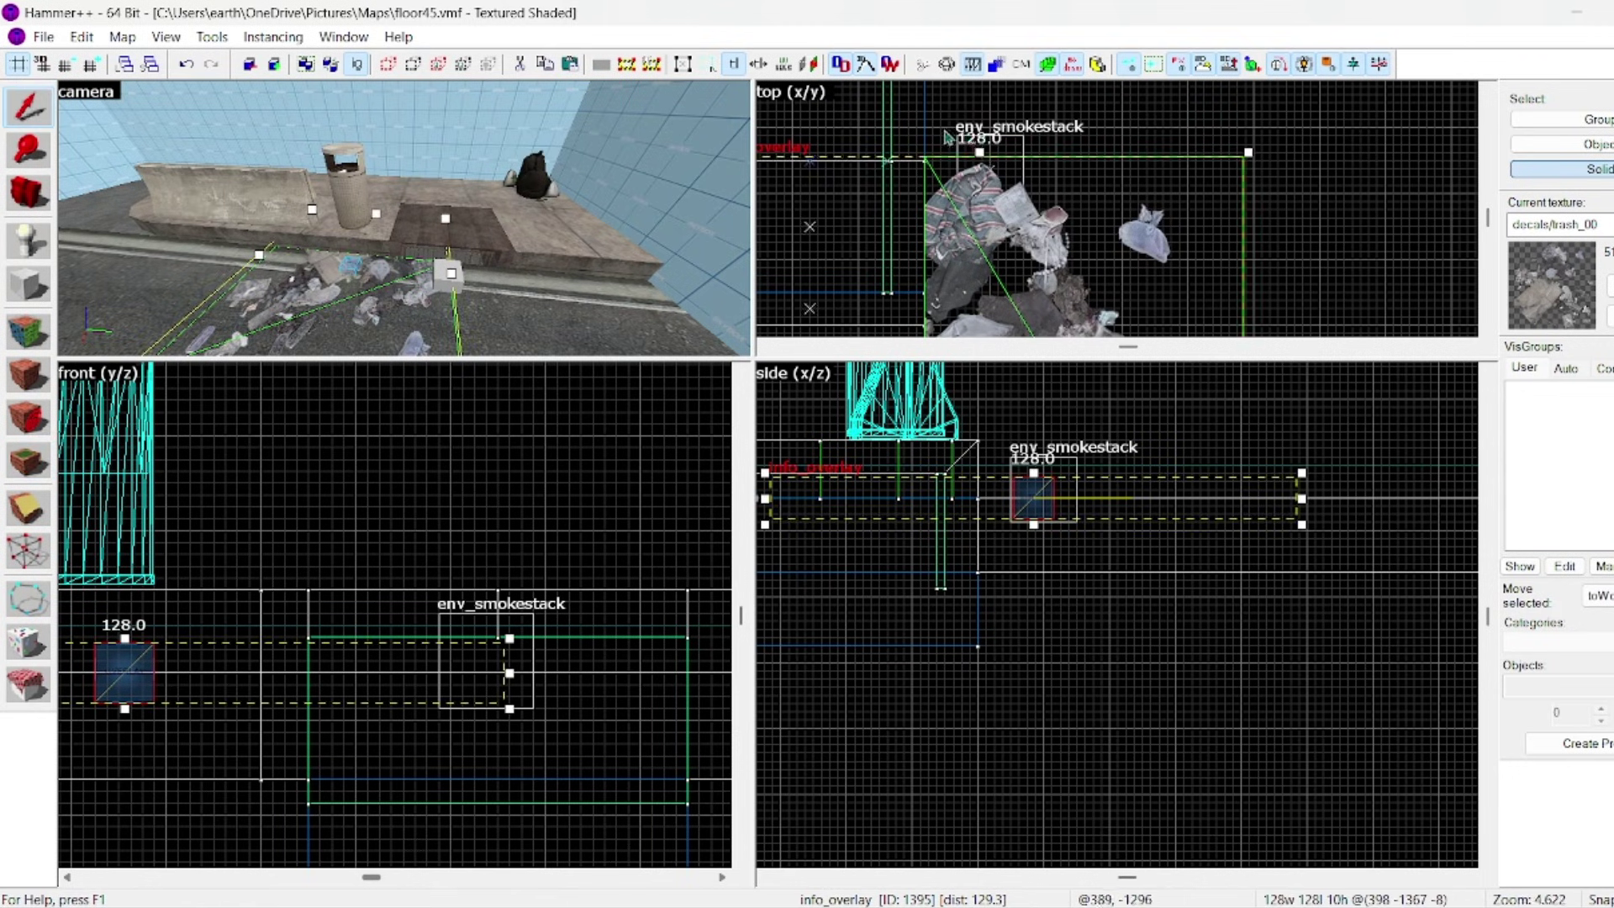
drag(1023, 225, 900, 246)
key(Escape)
Step: Choose the decals/trashdecal04a texture and place it as an overlay on the road farther along the curb
click(1611, 285)
double_click(748, 101)
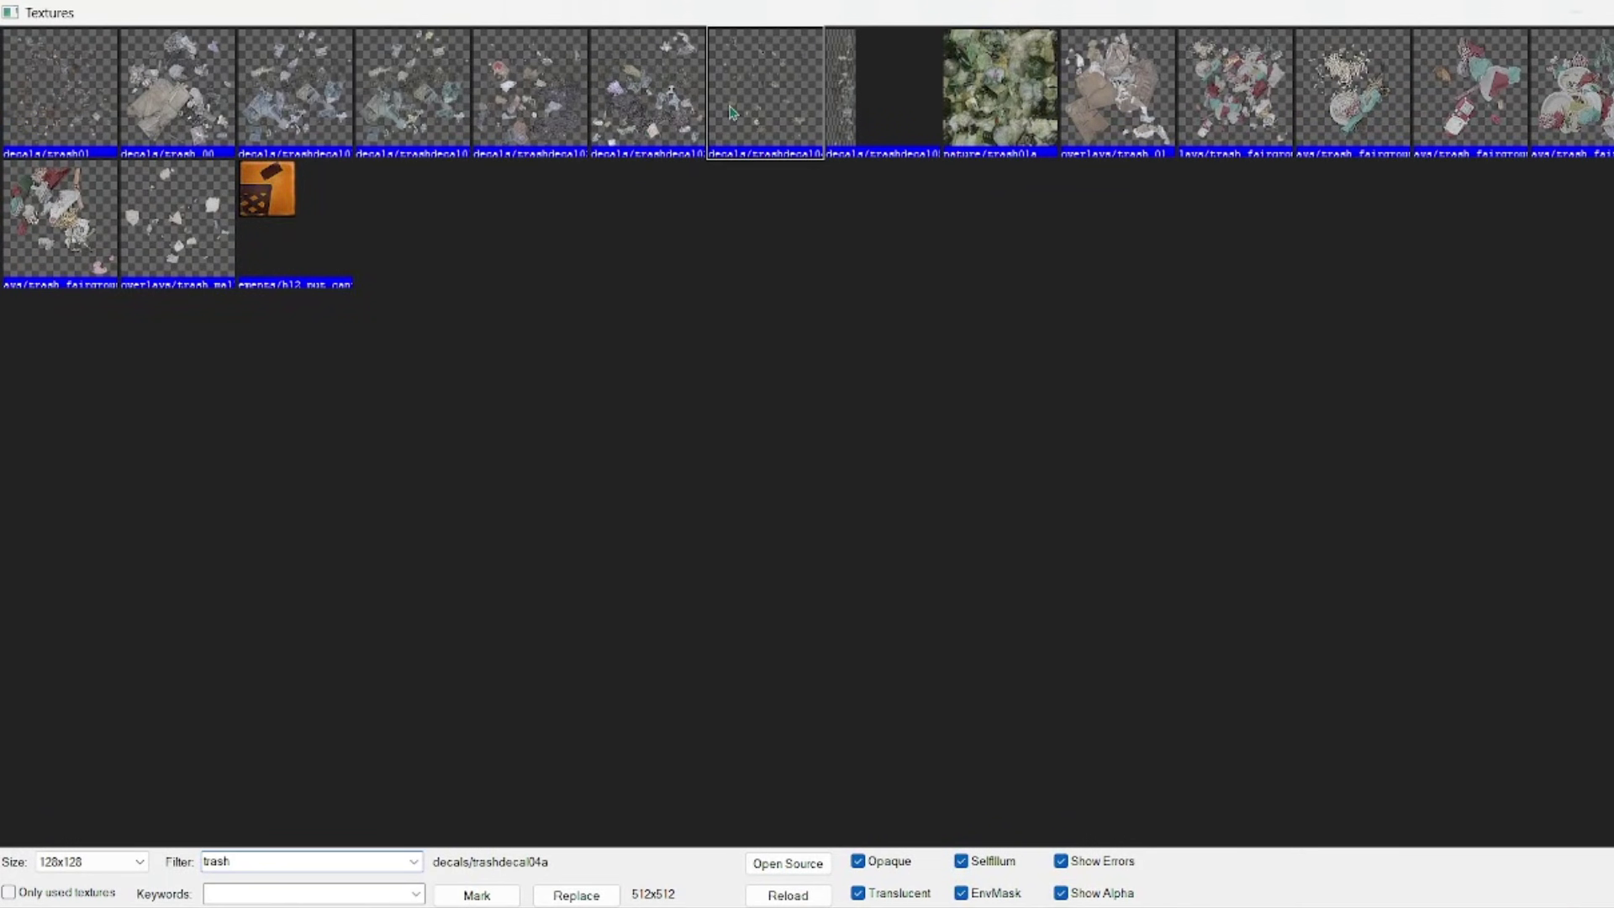
click(32, 461)
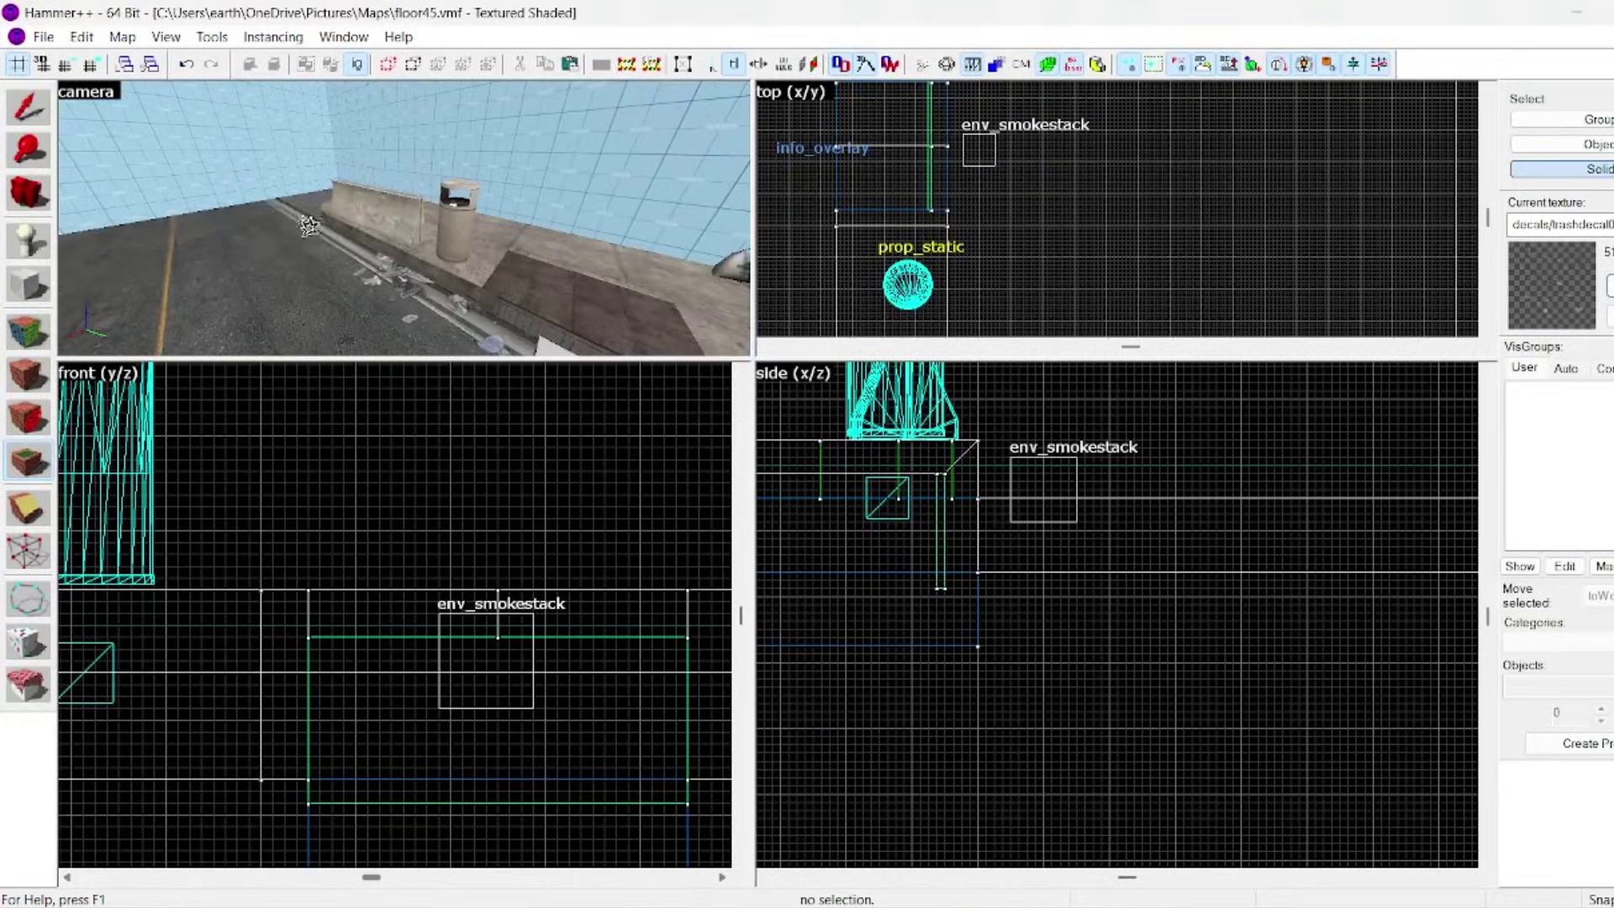
click(301, 227)
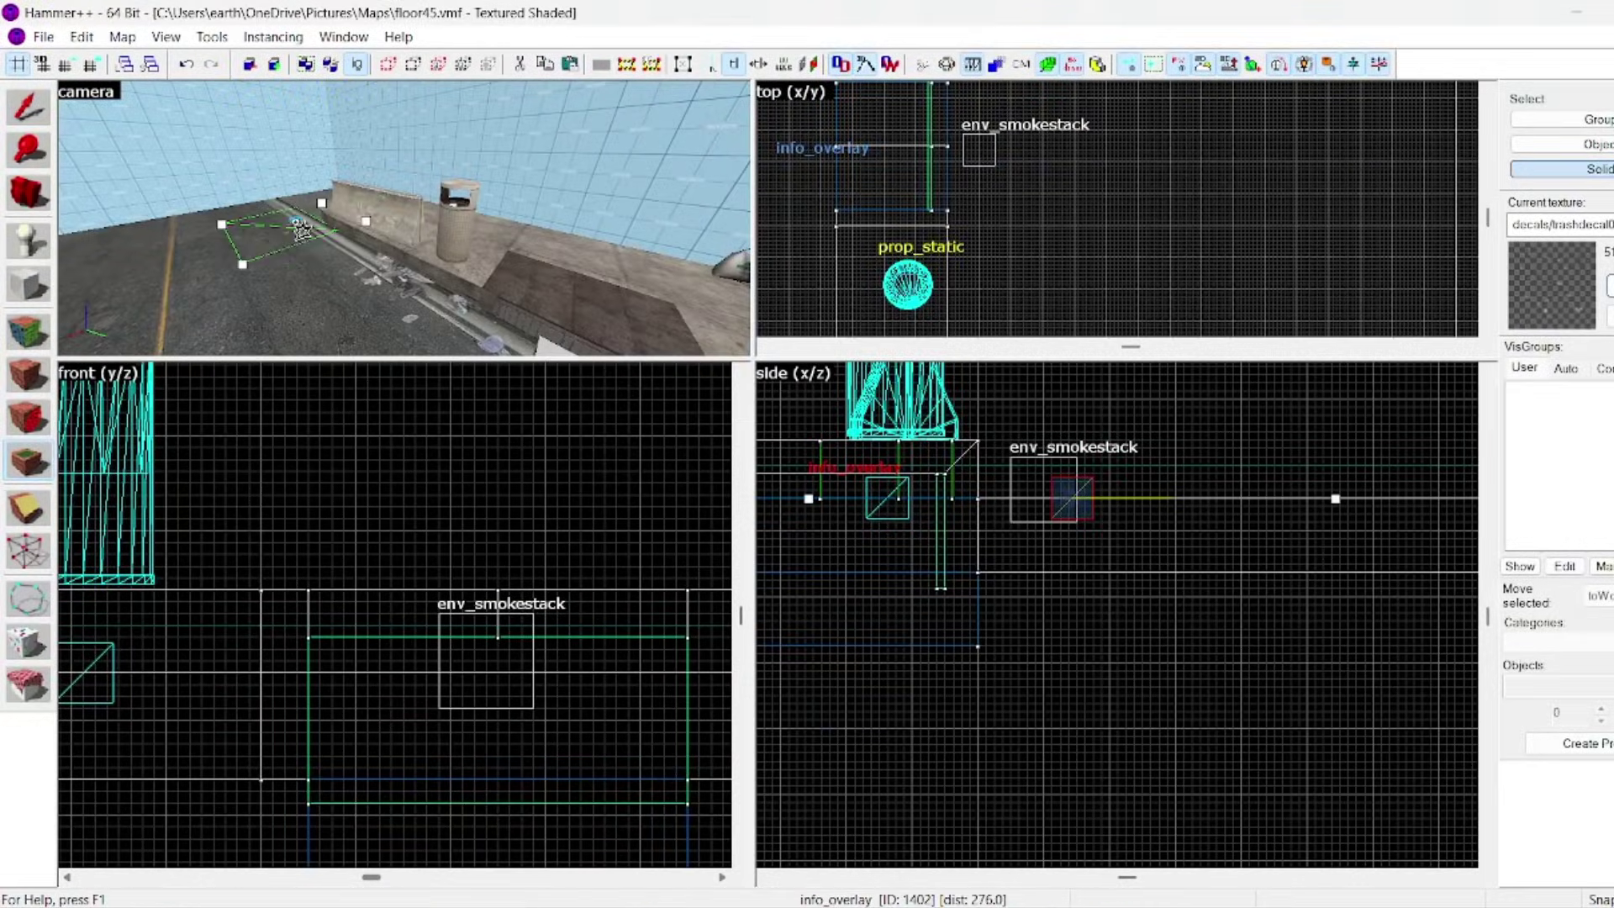
Step: Switch the current texture to decals/trashdecal01a in the texture browser
key(shift+b)
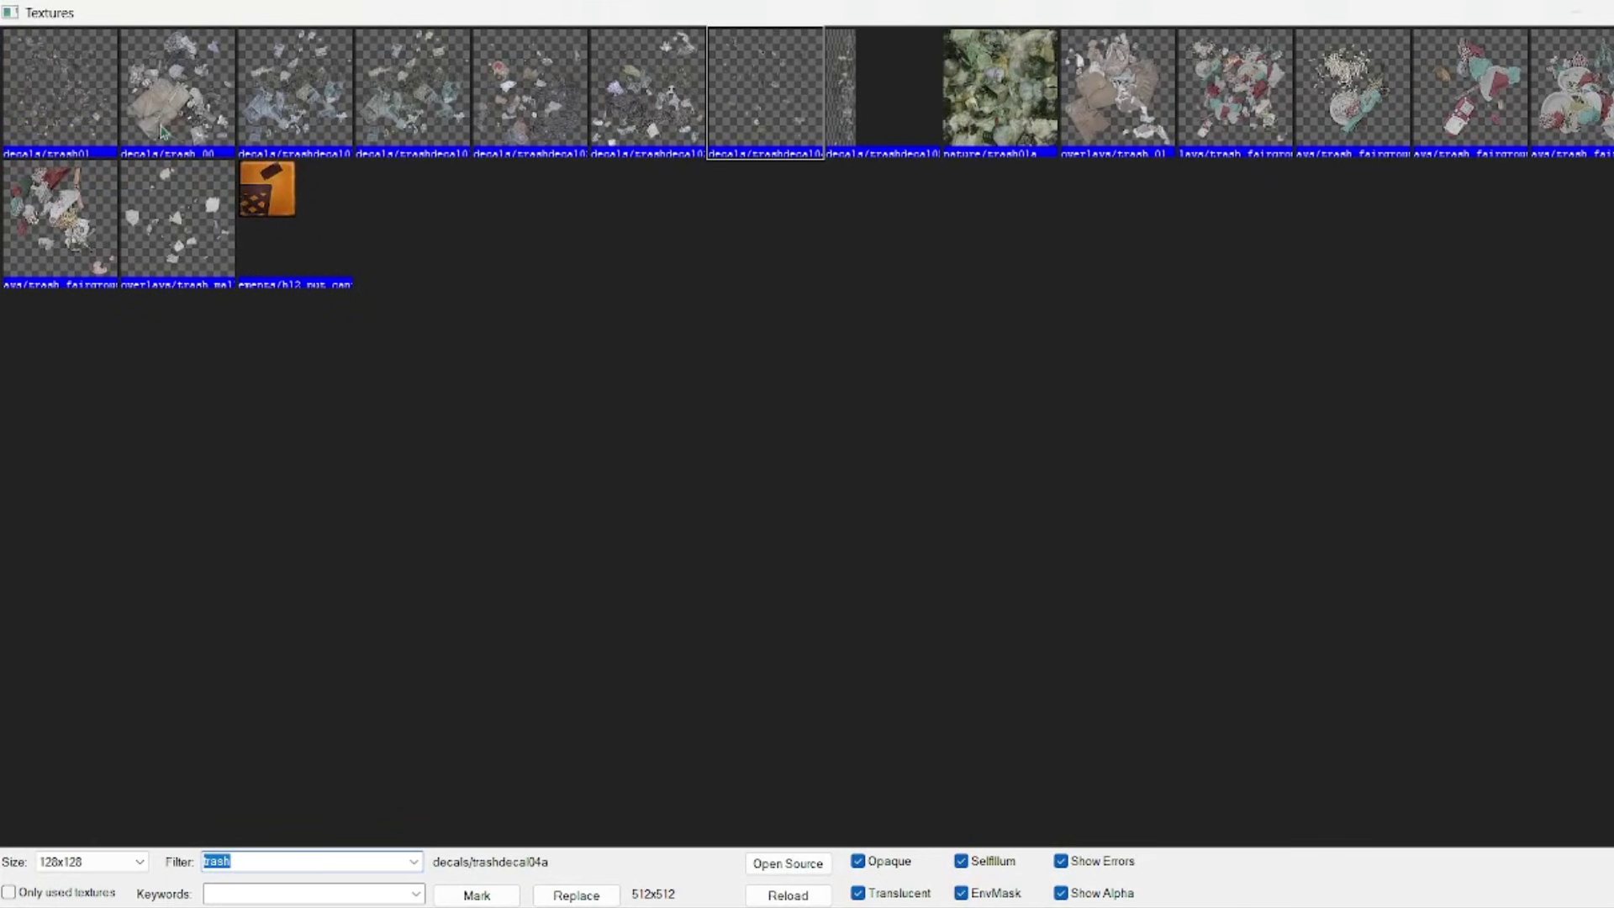
click(301, 111)
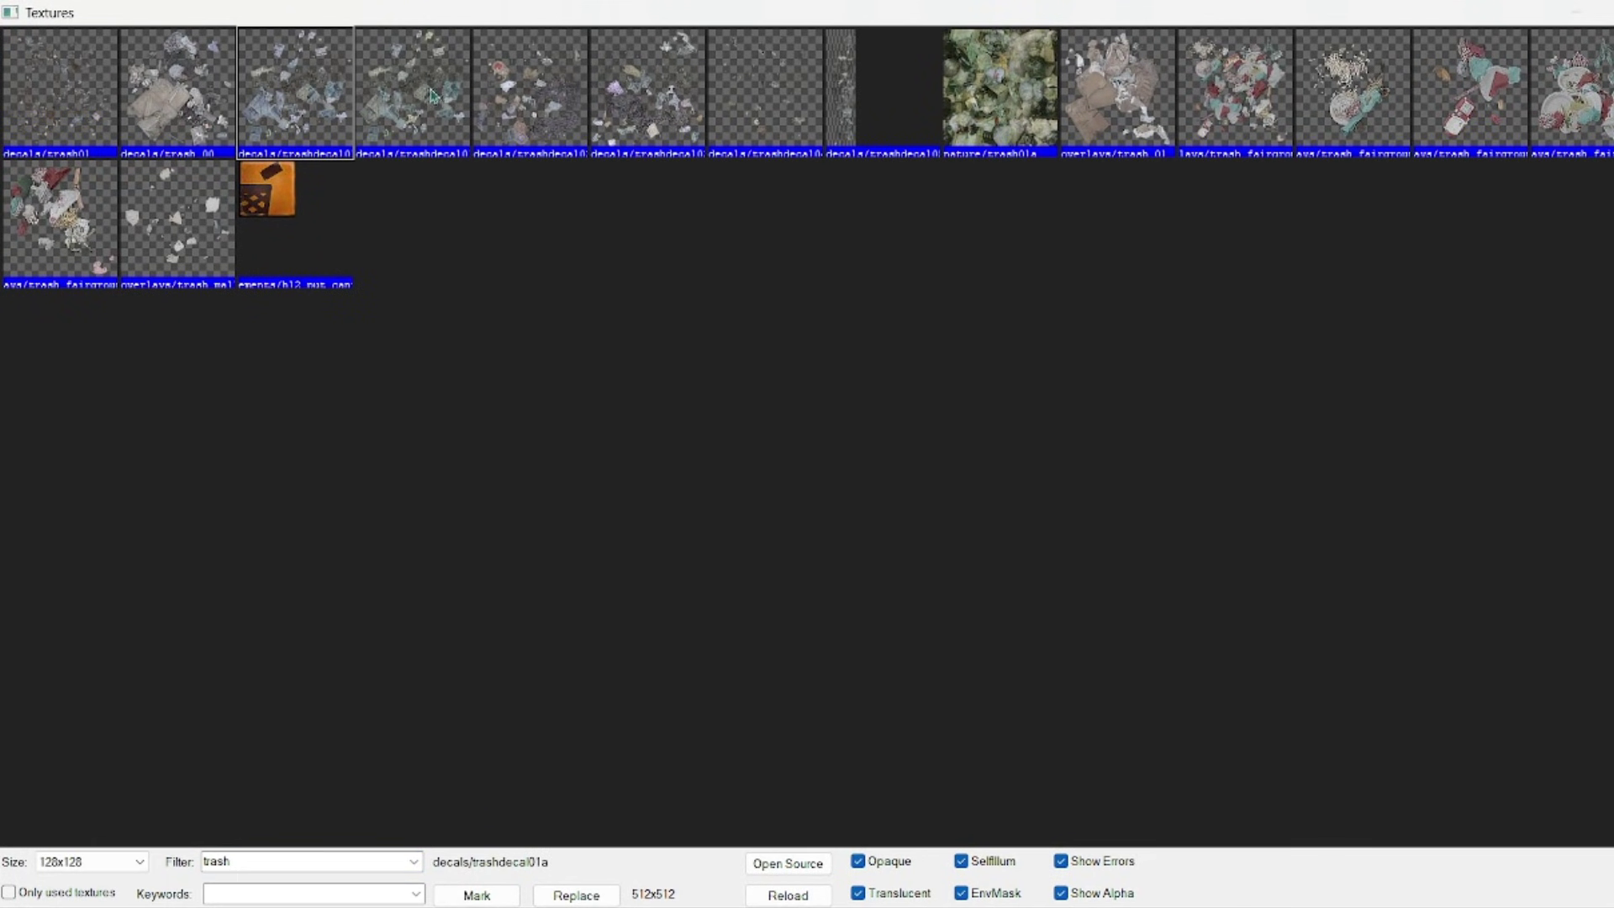
double_click(317, 102)
Step: Reassign the brush faces of the two selected trash overlays to the sidewalk's top surface and apply the change
key(z)
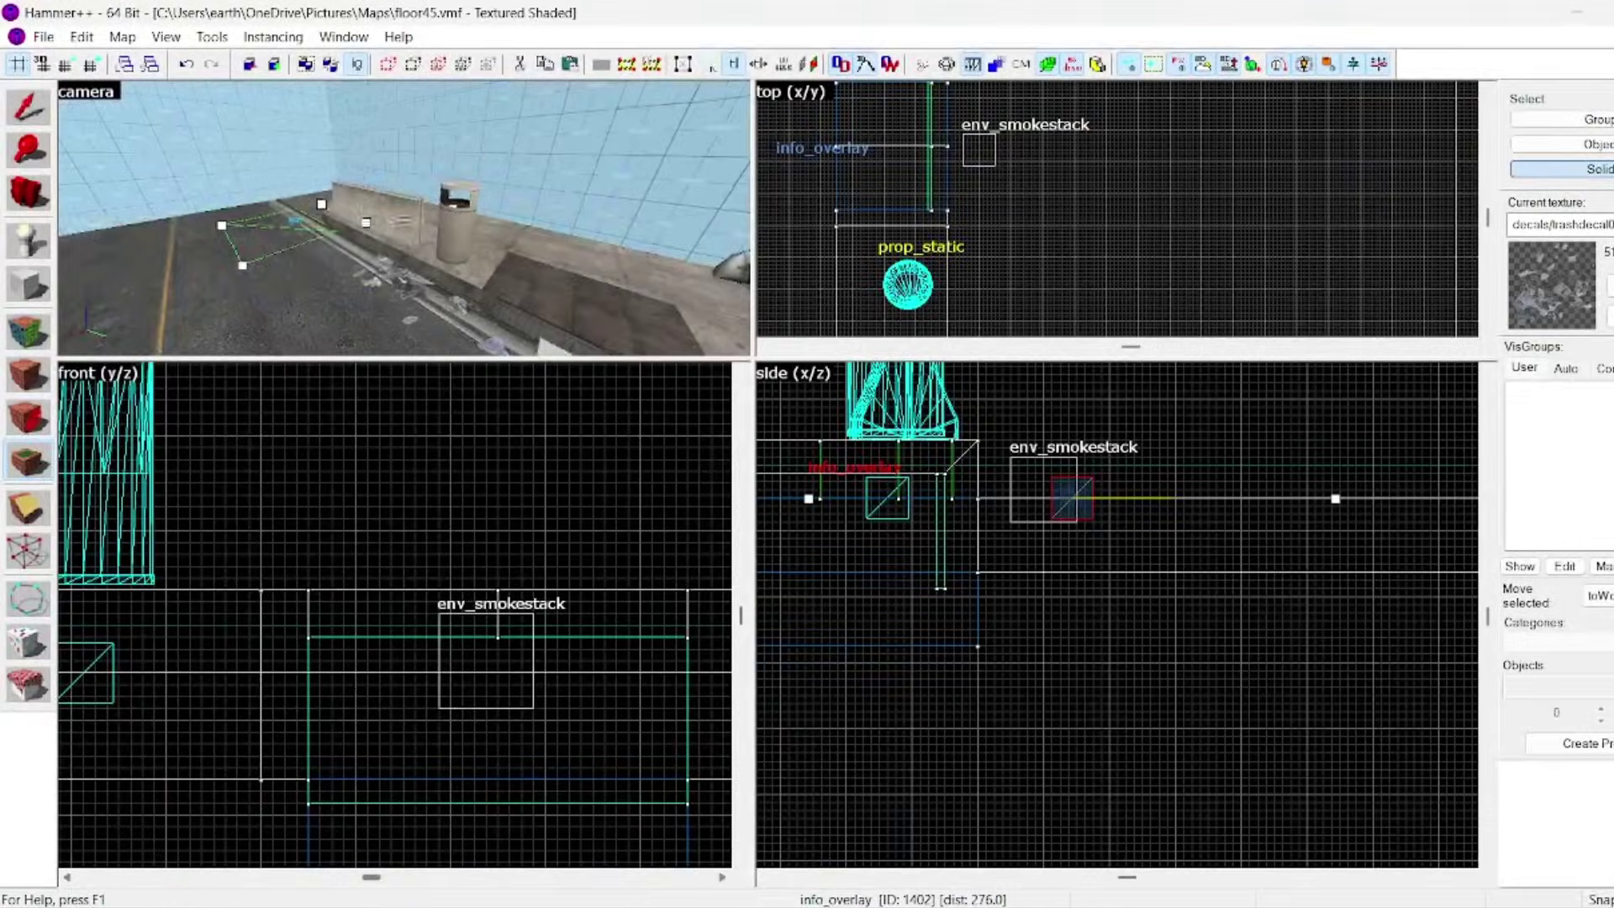
key(d)
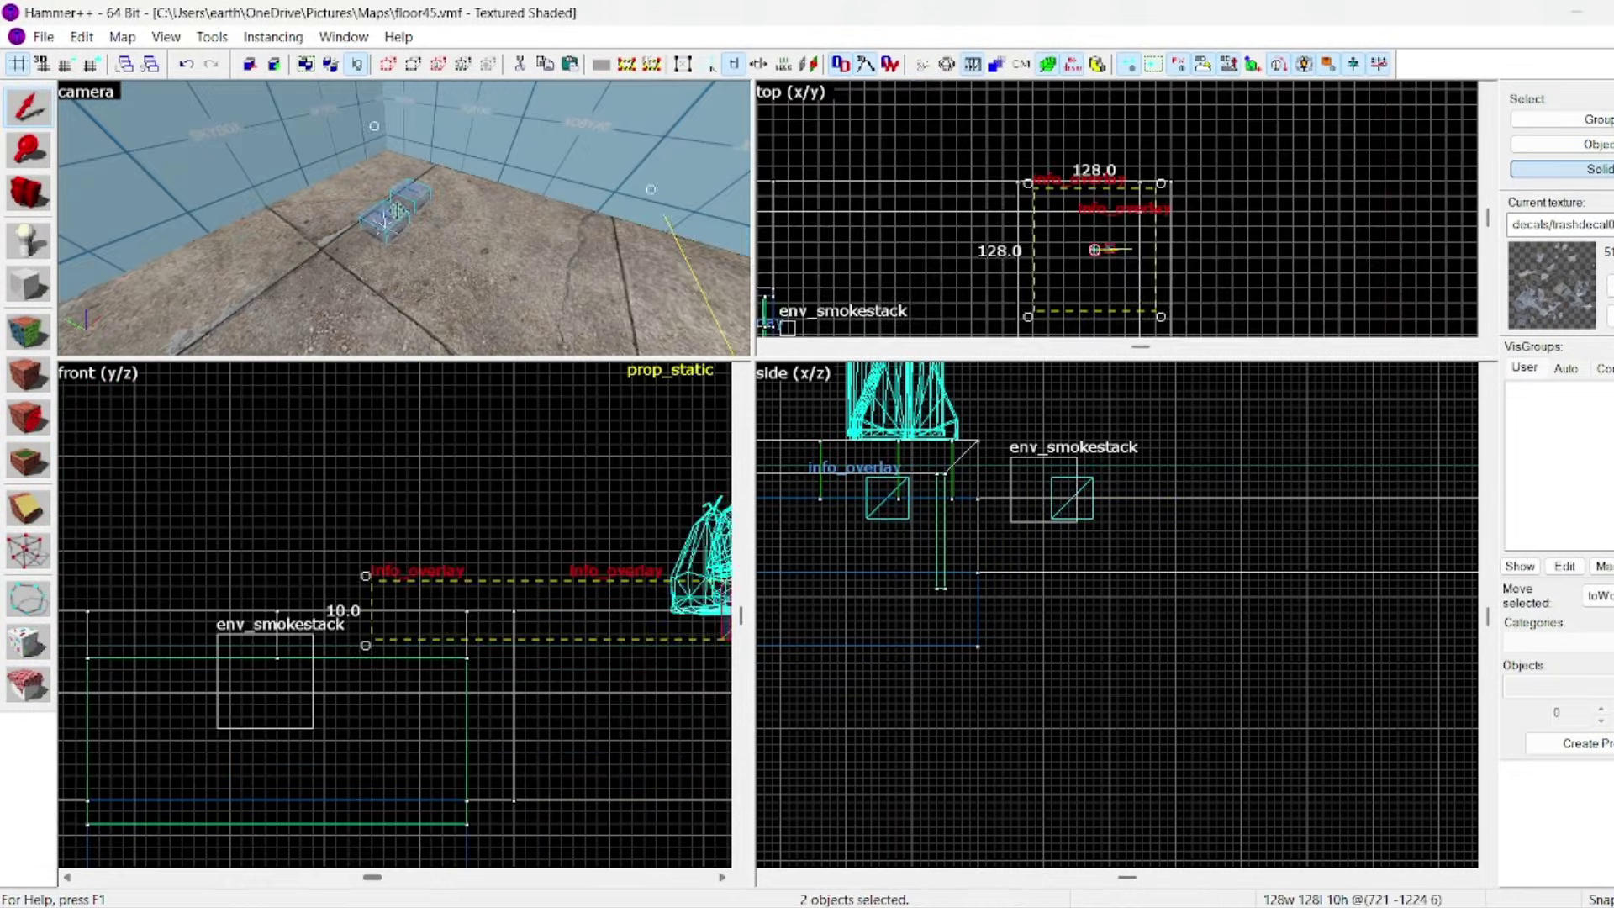
key(alt+Return)
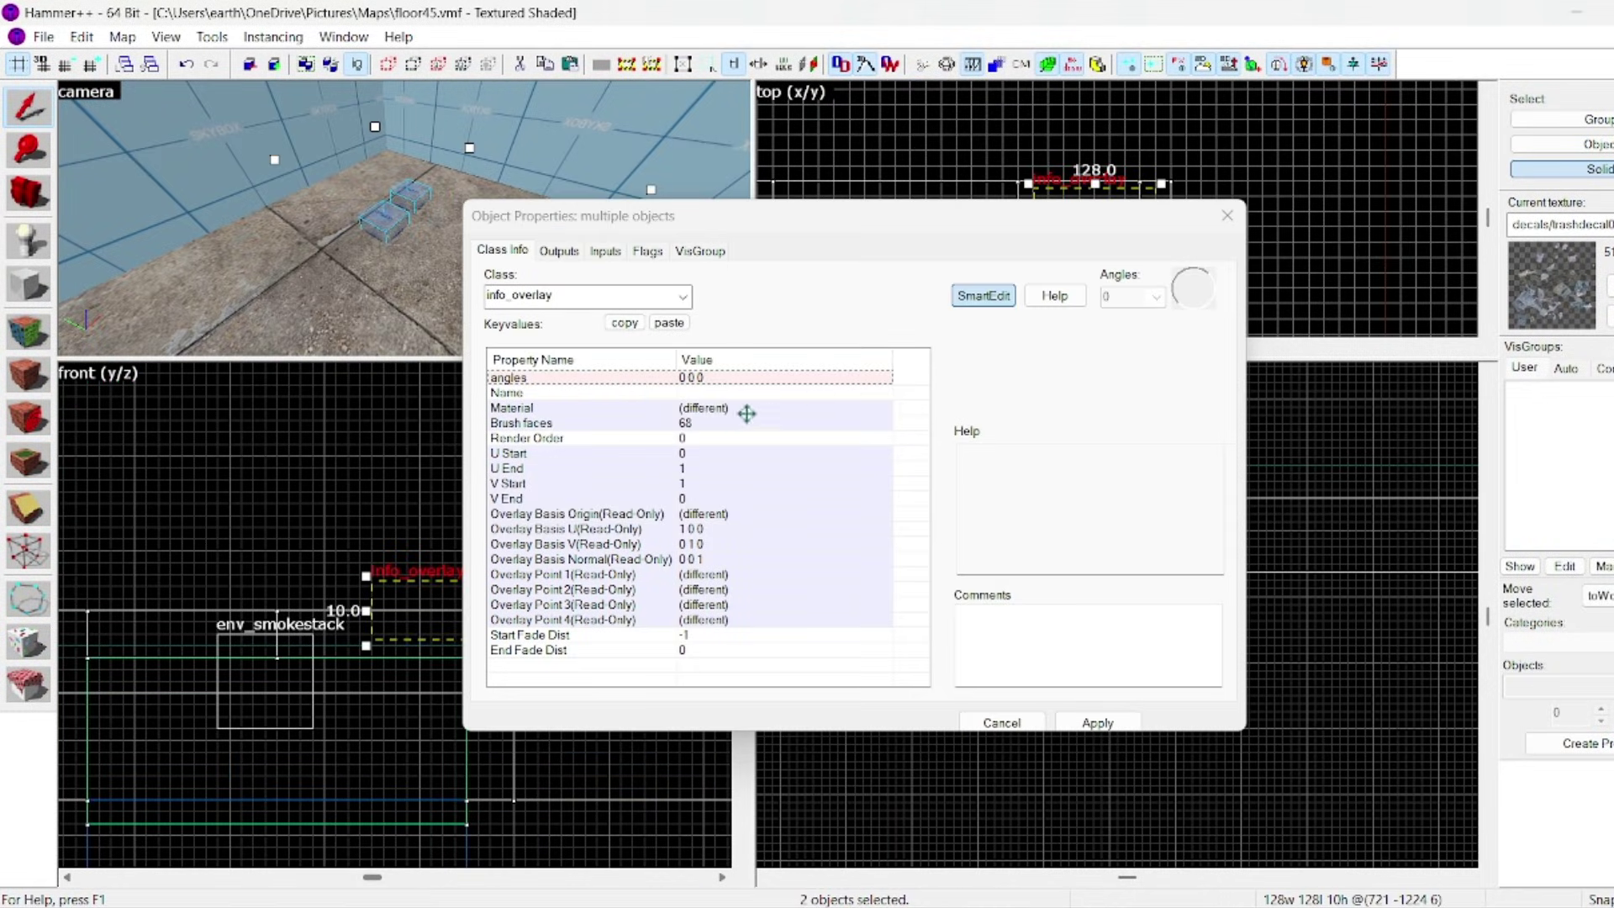
click(731, 423)
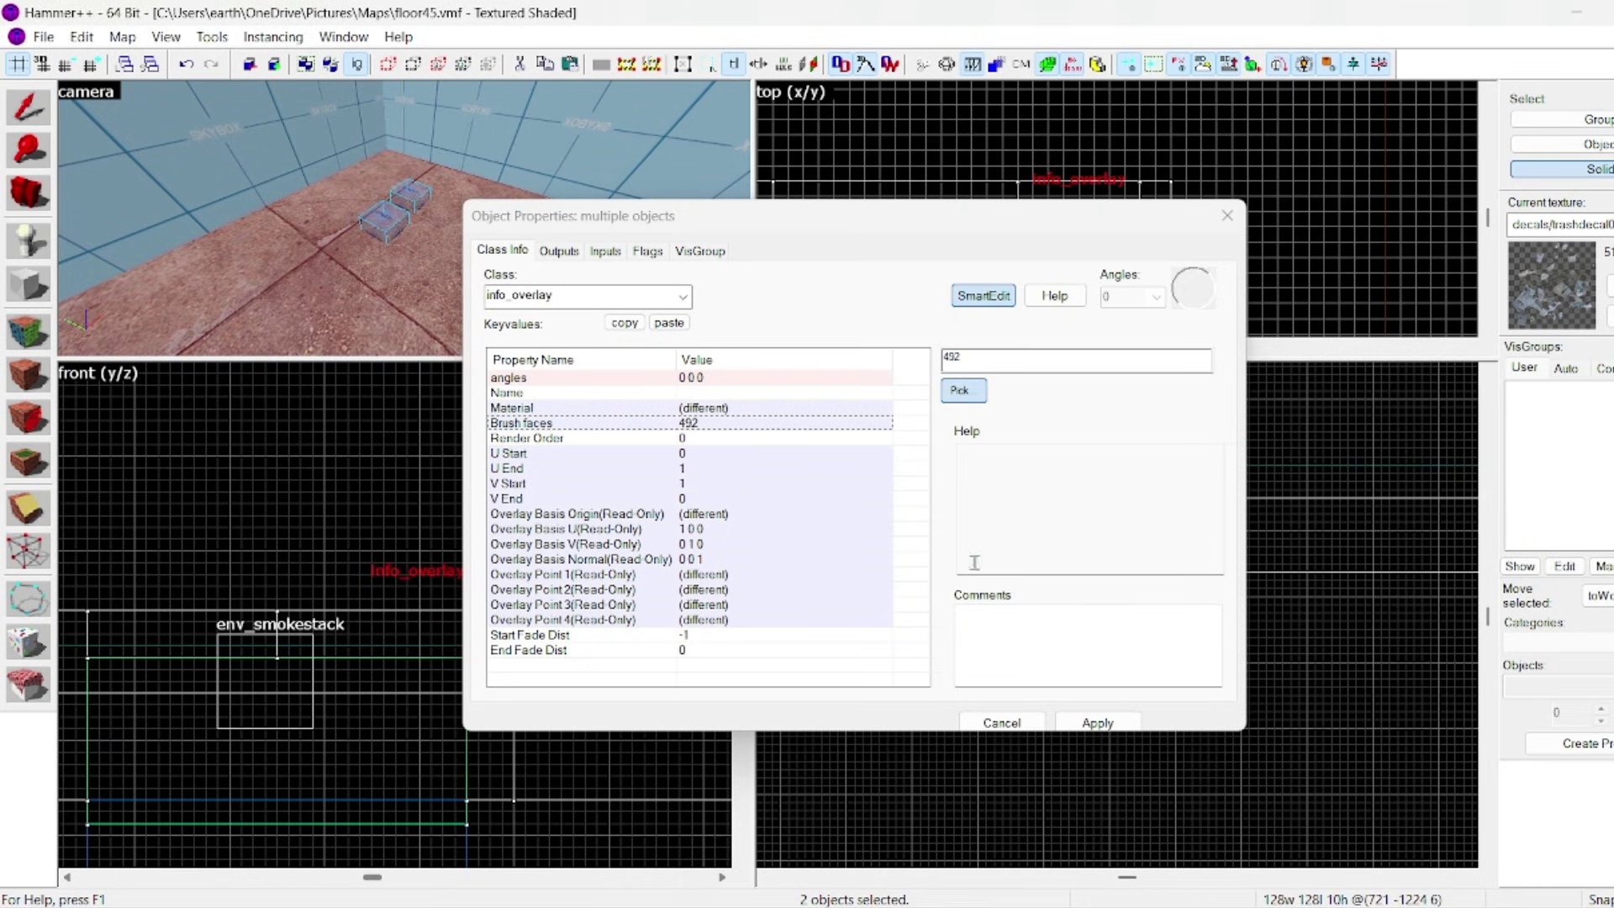
click(1095, 721)
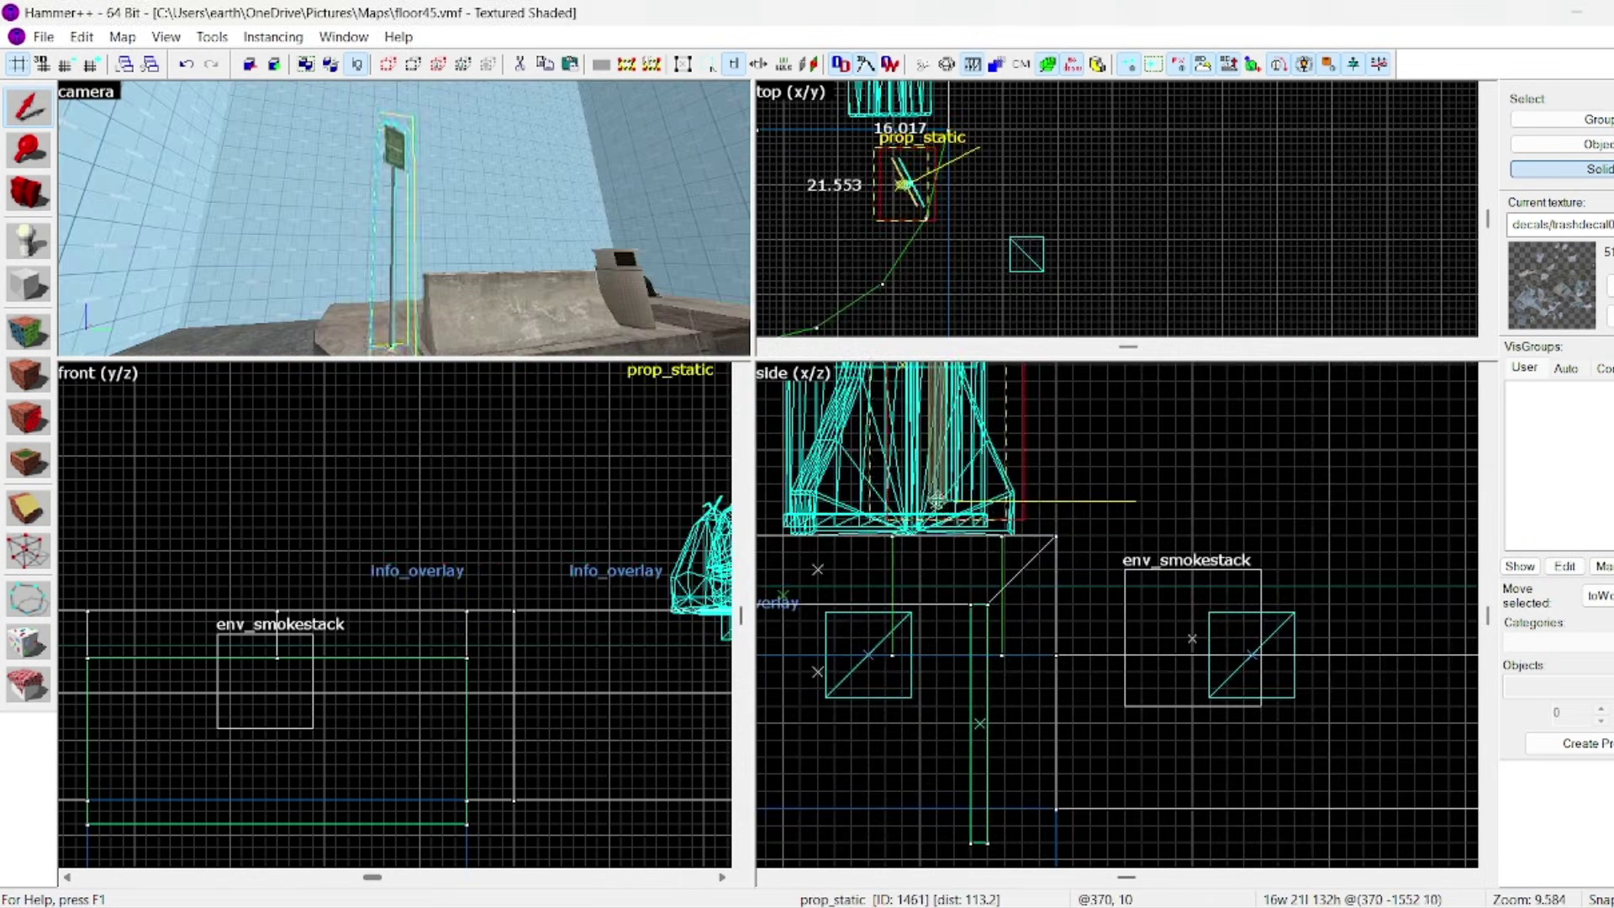
Step: Lower the sign post prop onto the sidewalk surface, fine-tune its placement near the rounded corner, and deselect it
drag(935, 501, 952, 538)
scroll(904, 186, up, 4)
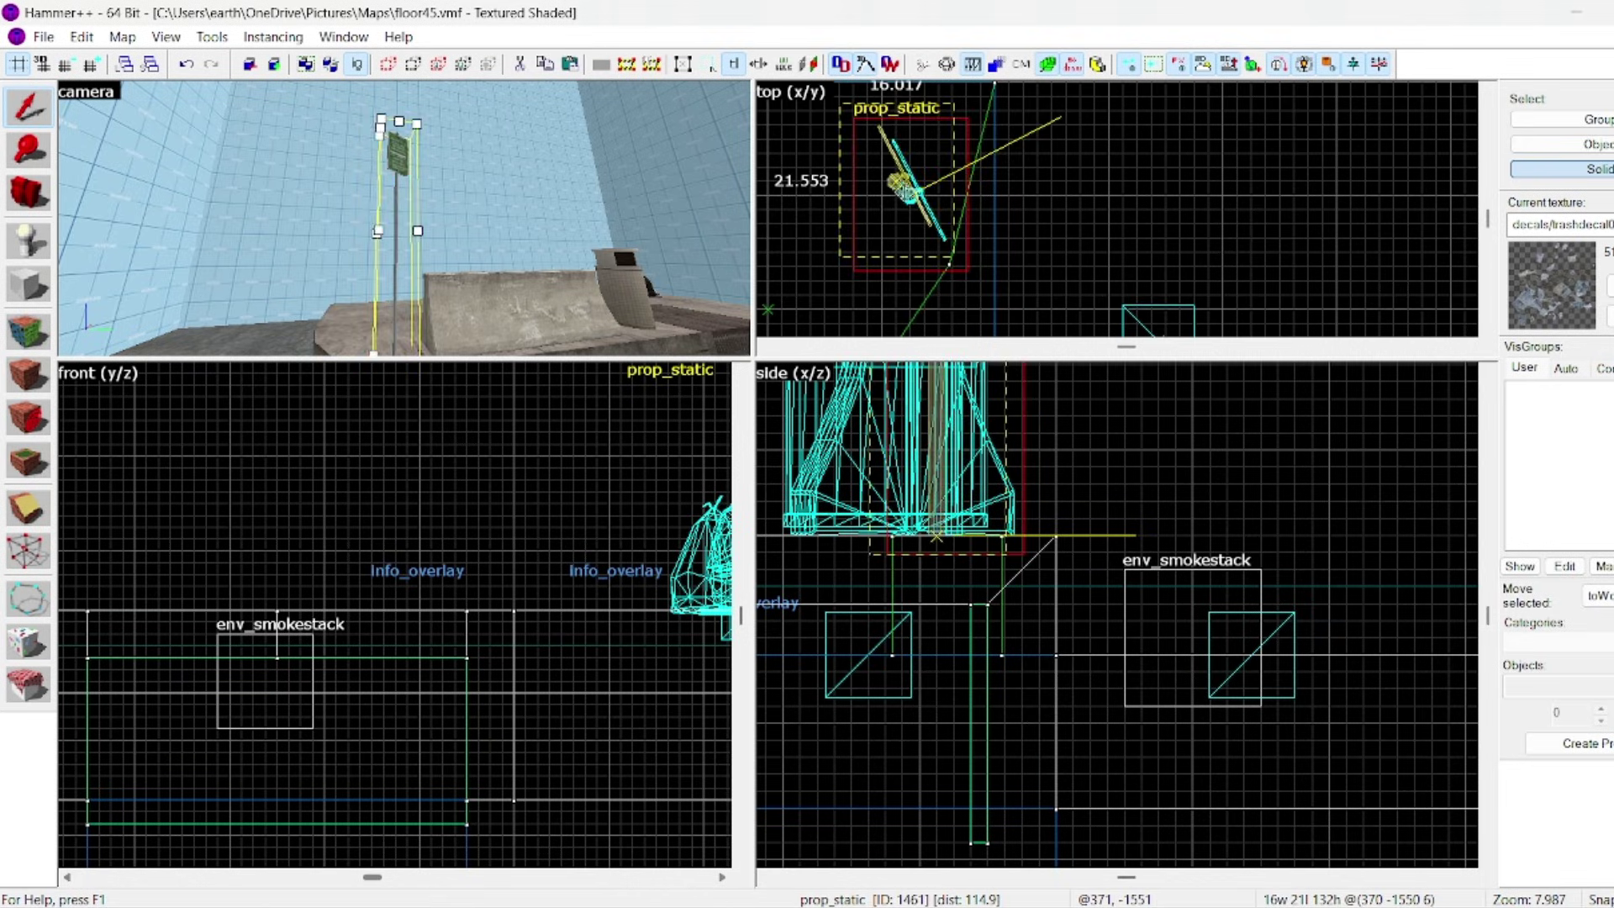
drag(904, 187, 903, 188)
key(Escape)
Step: Select the physics manhole cover beside the concrete barrier and nudge its position over the manhole opening
key(z)
key(w)
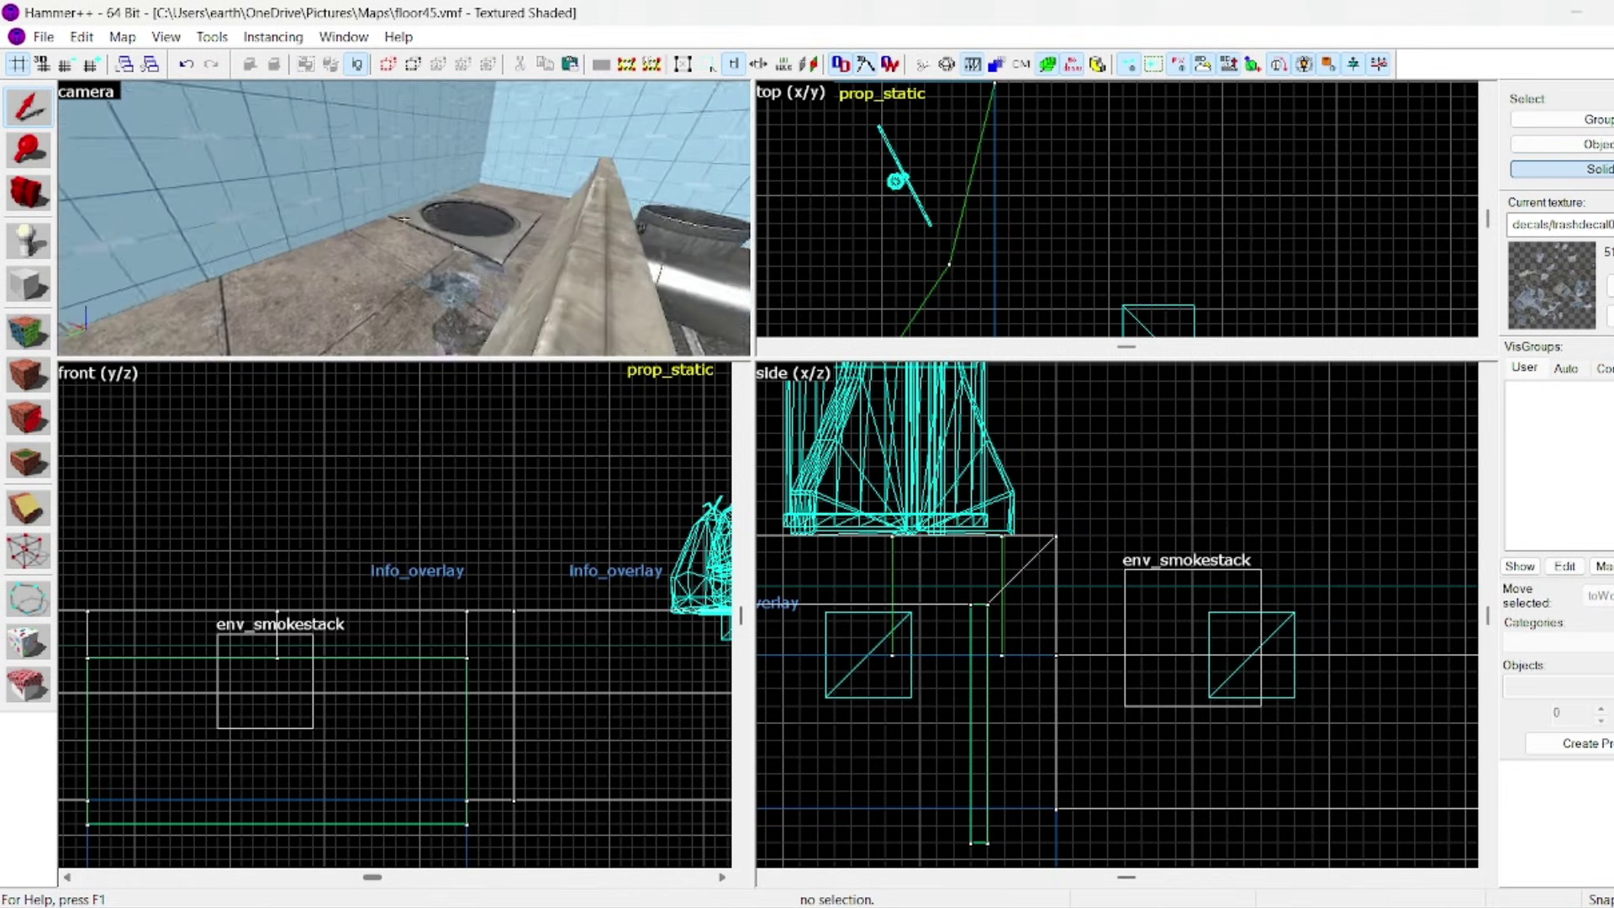
key(w)
key(z)
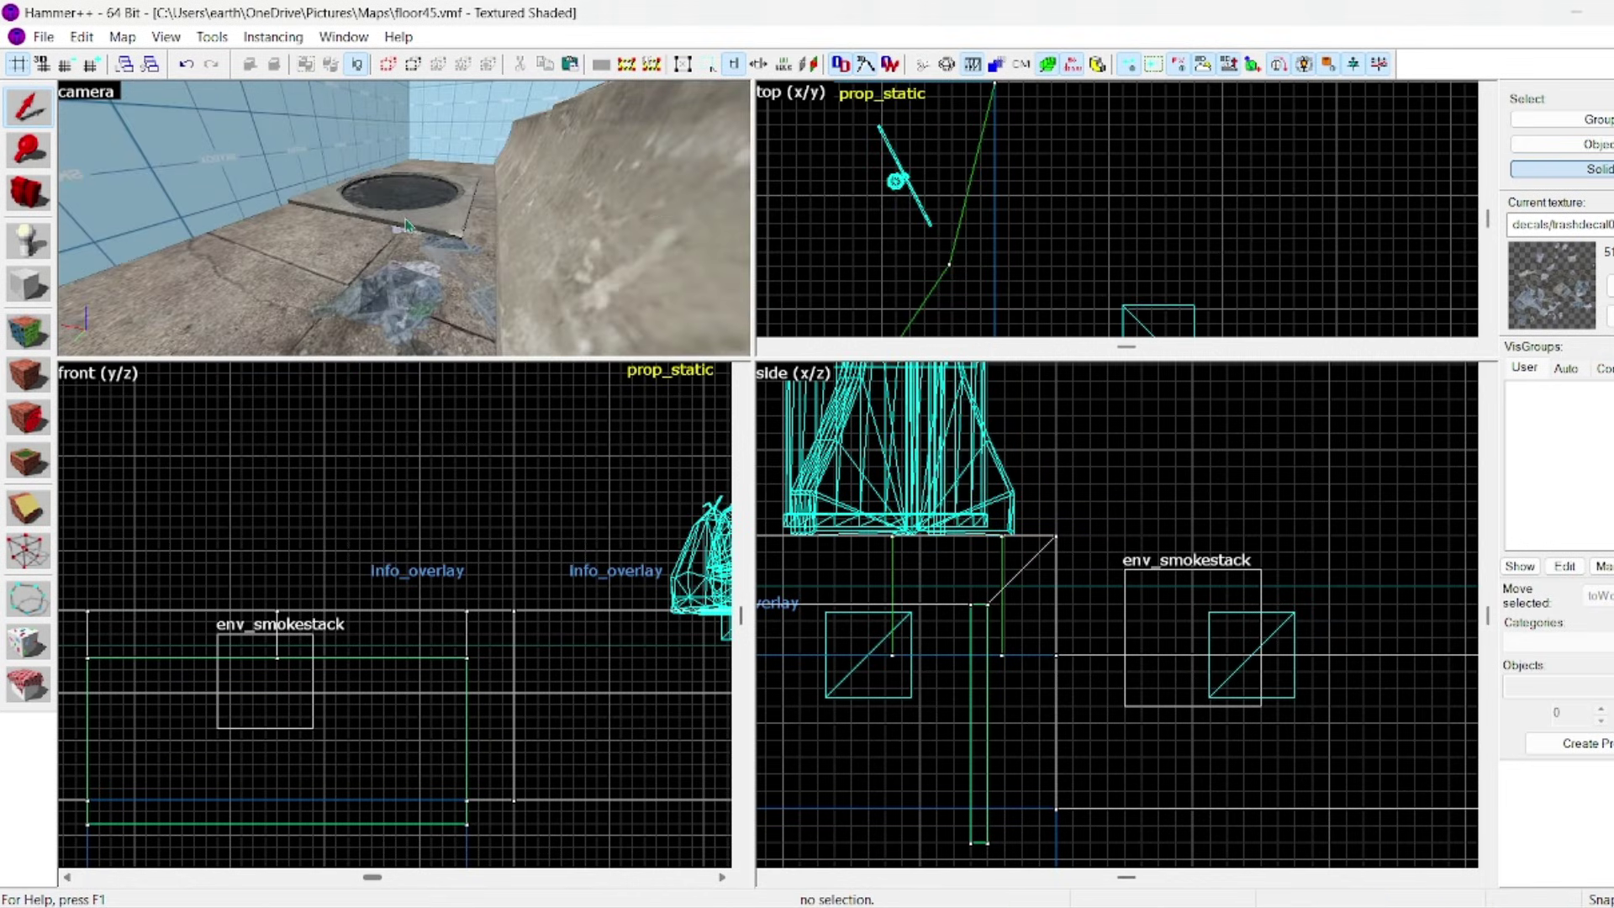
click(359, 195)
key(z)
key(w)
key(z)
scroll(960, 534, down, 12)
scroll(1209, 525, up, 3)
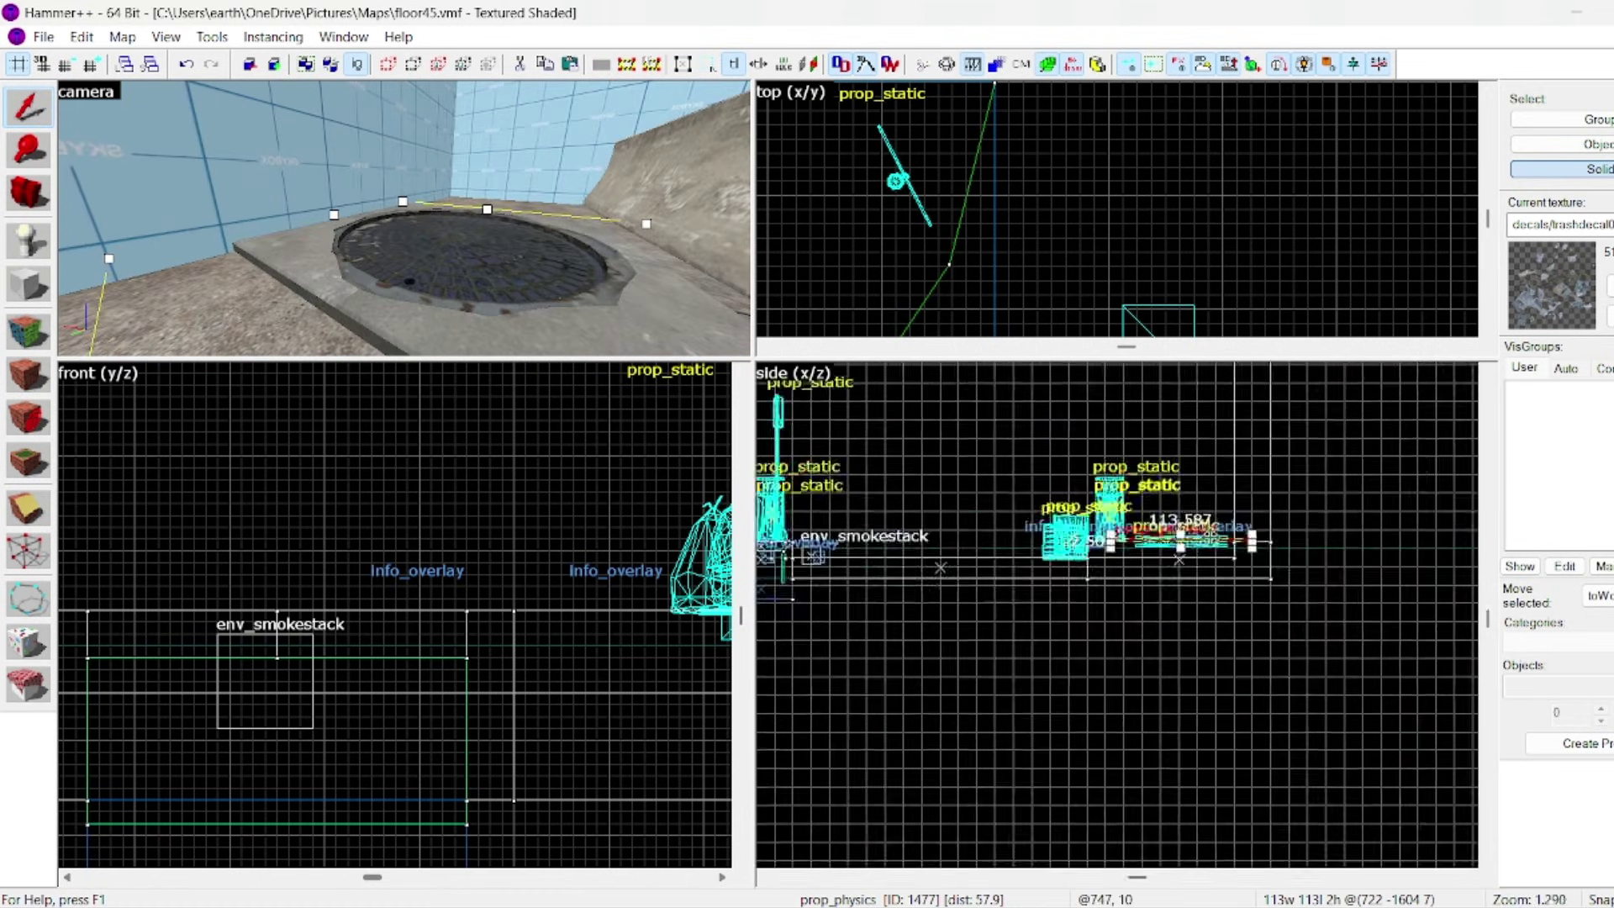
scroll(1181, 537, up, 5)
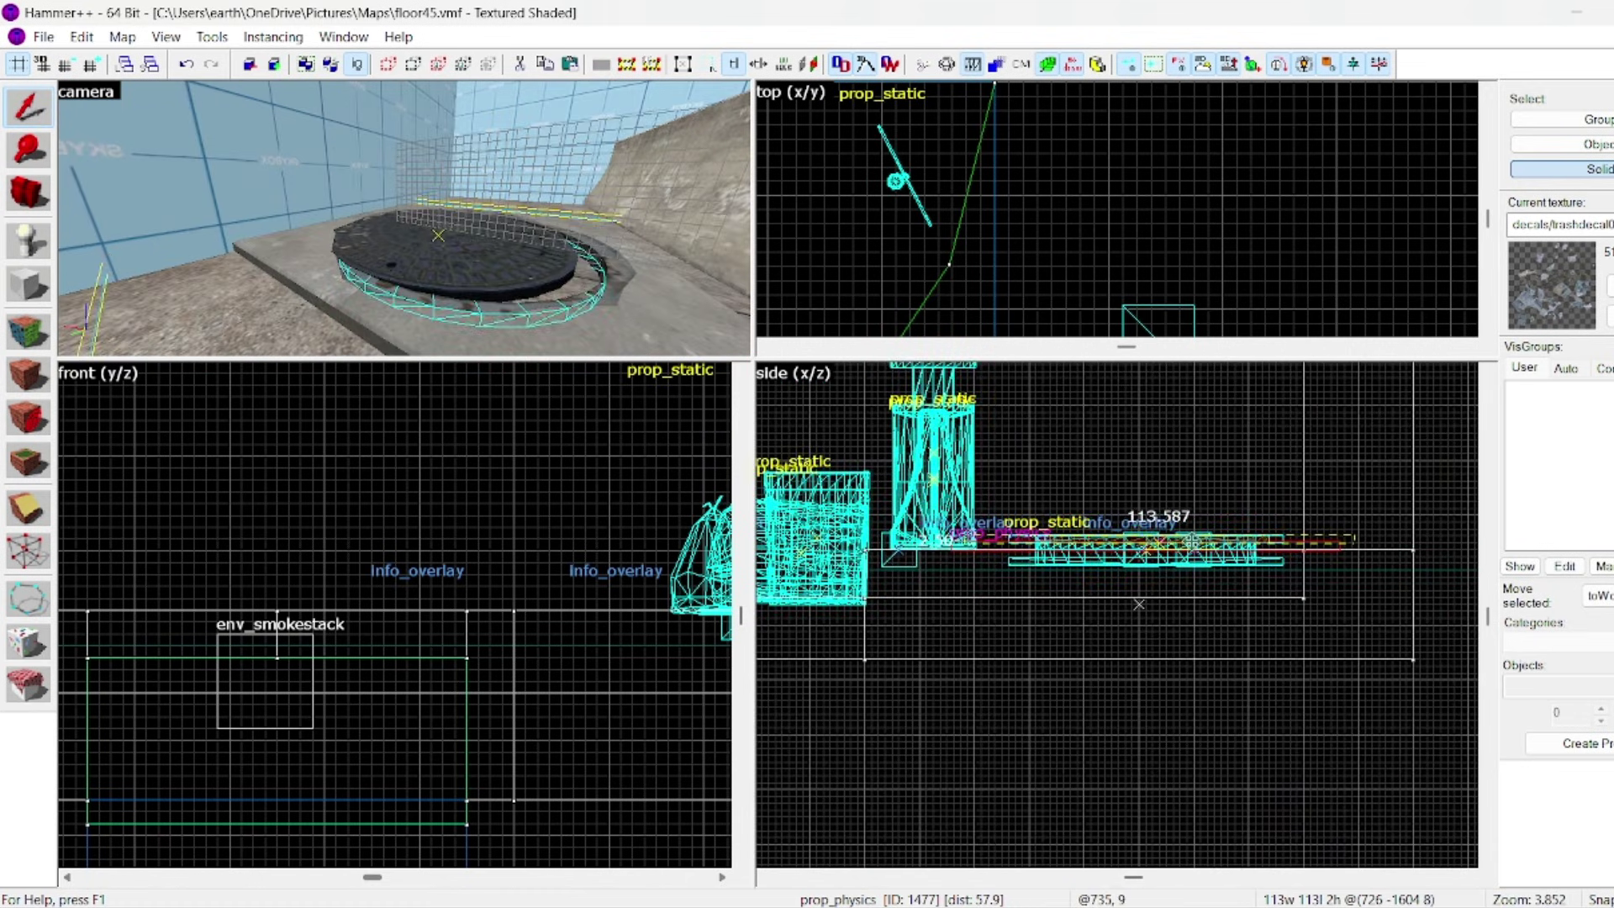
drag(1173, 542, 1172, 540)
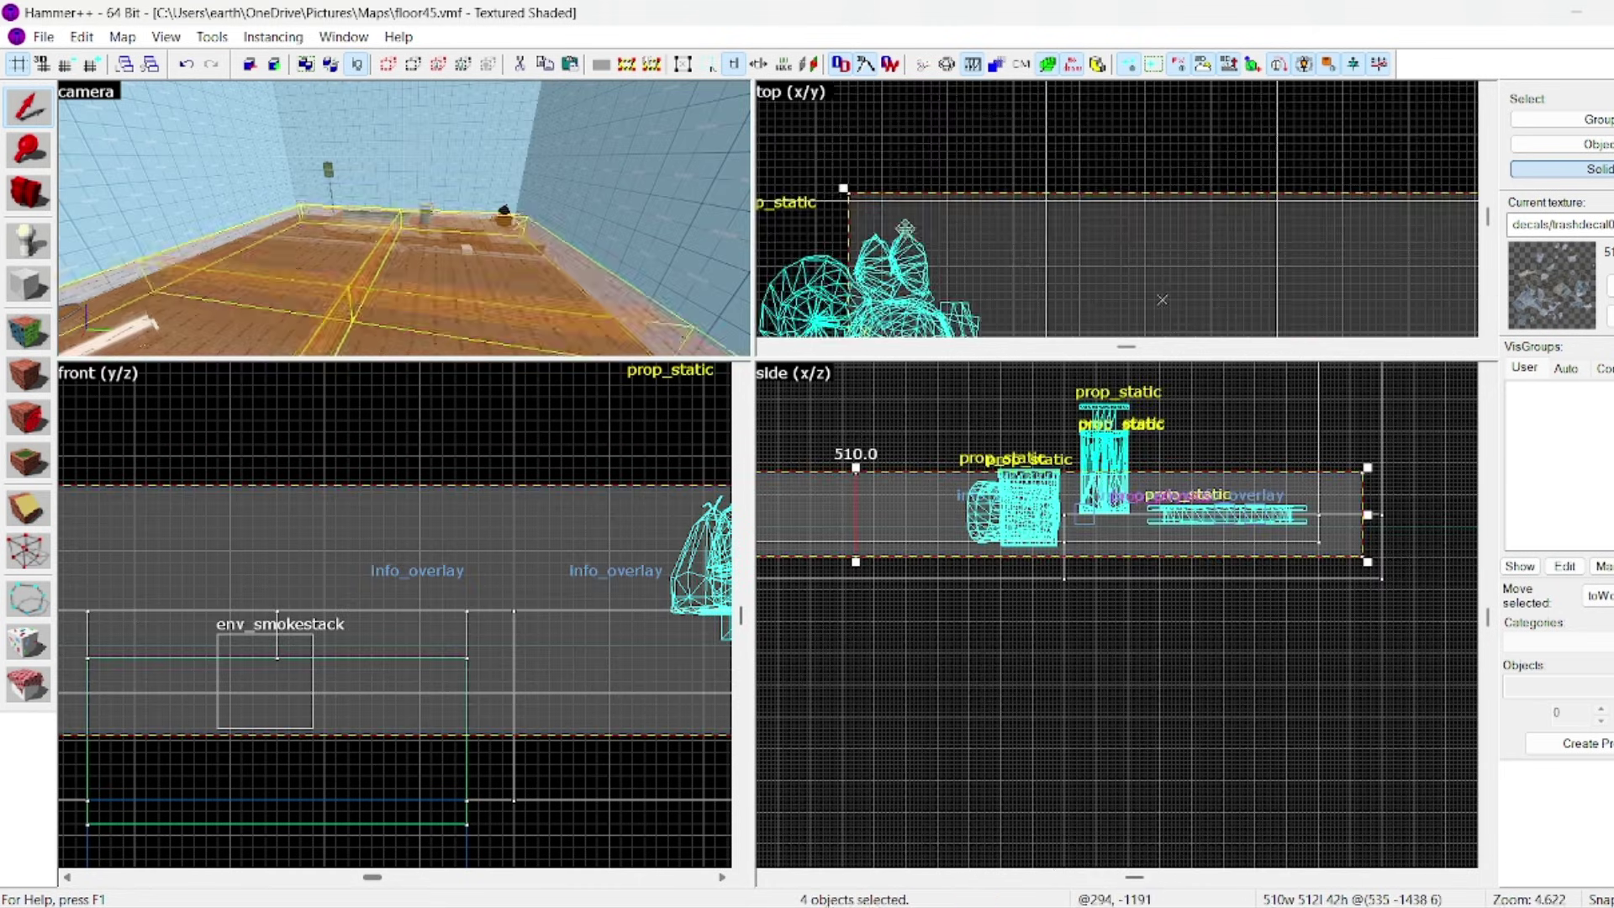
Step: Align the four selected trigger brushes with the corner of the room and raise them to road-surface level
scroll(921, 234, down, 2)
drag(906, 226, 833, 232)
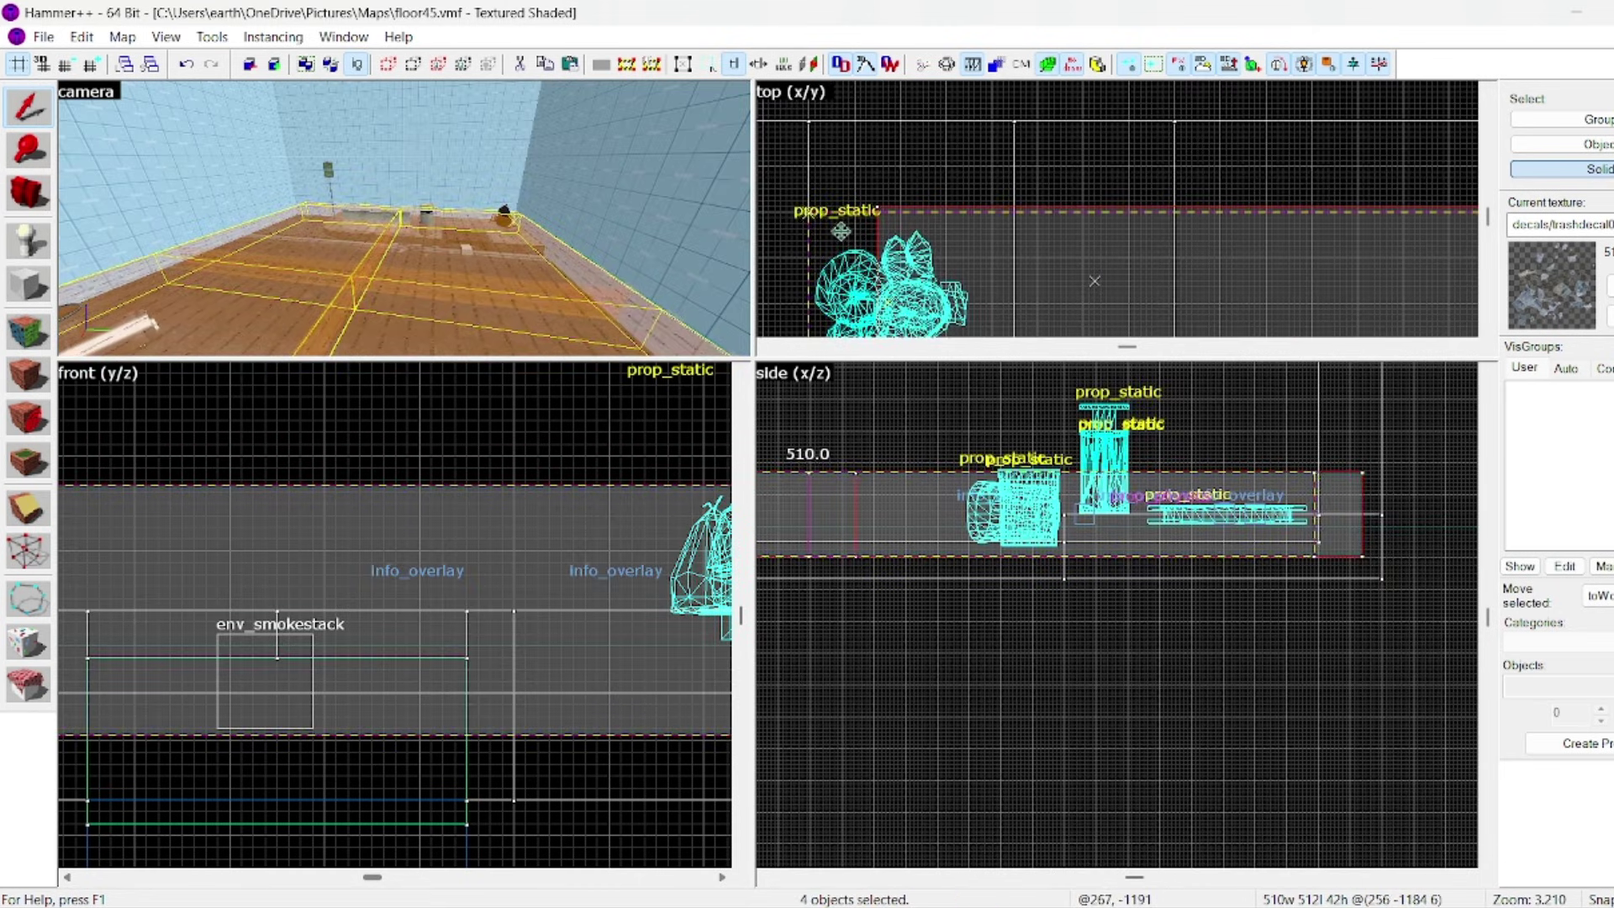
scroll(1302, 523, up, 1)
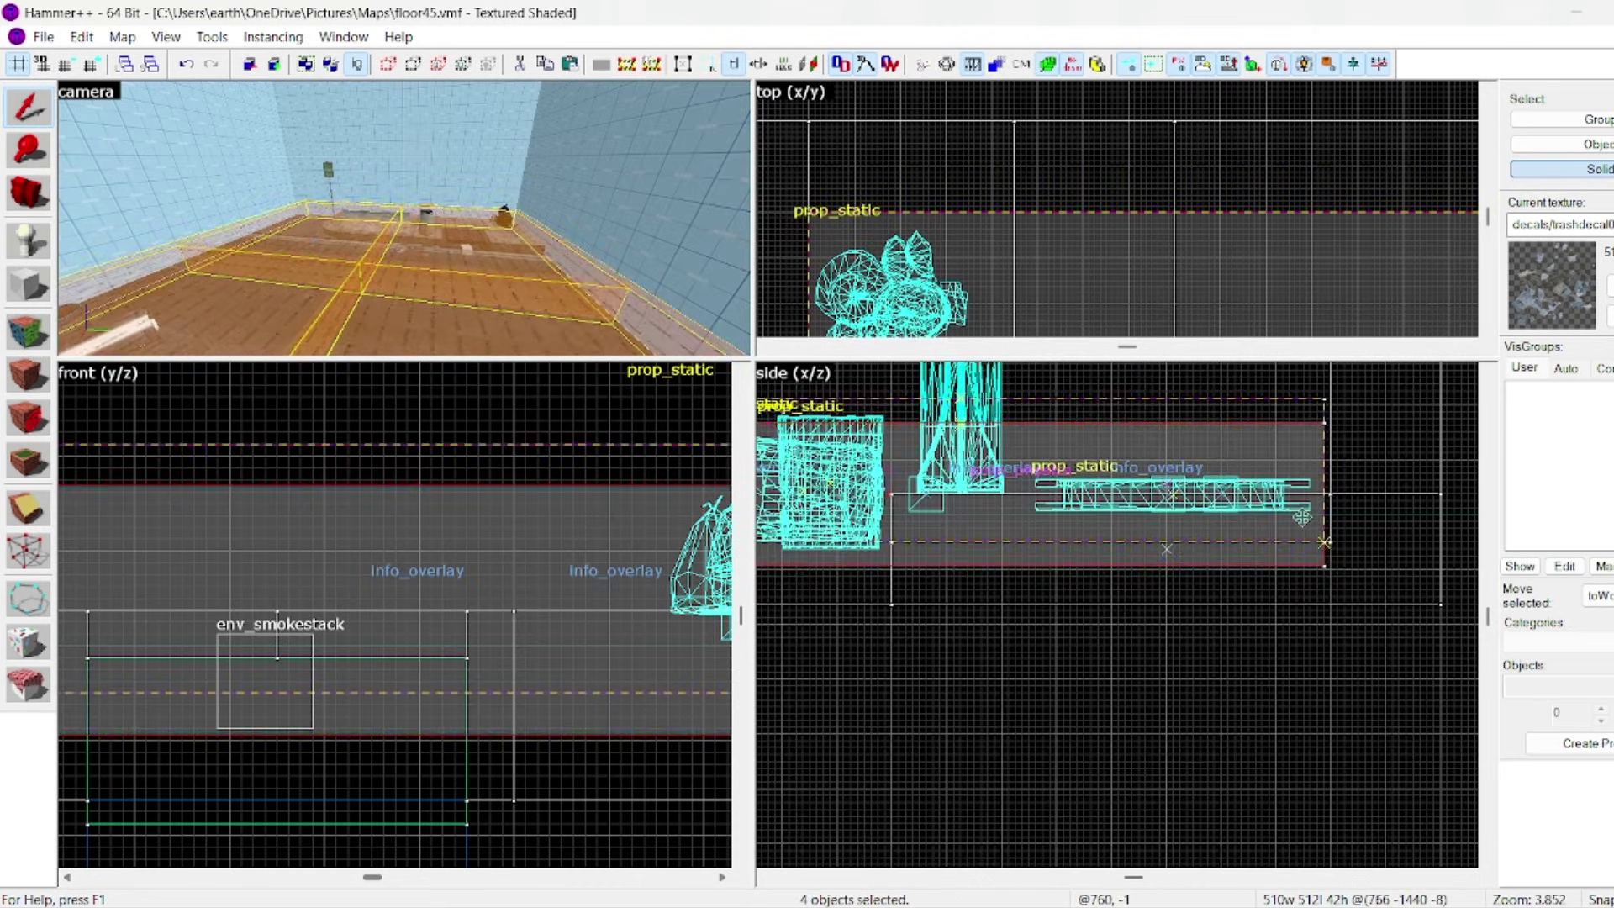
scroll(1302, 517, down, 4)
scroll(1325, 505, up, 3)
scroll(1013, 301, up, 4)
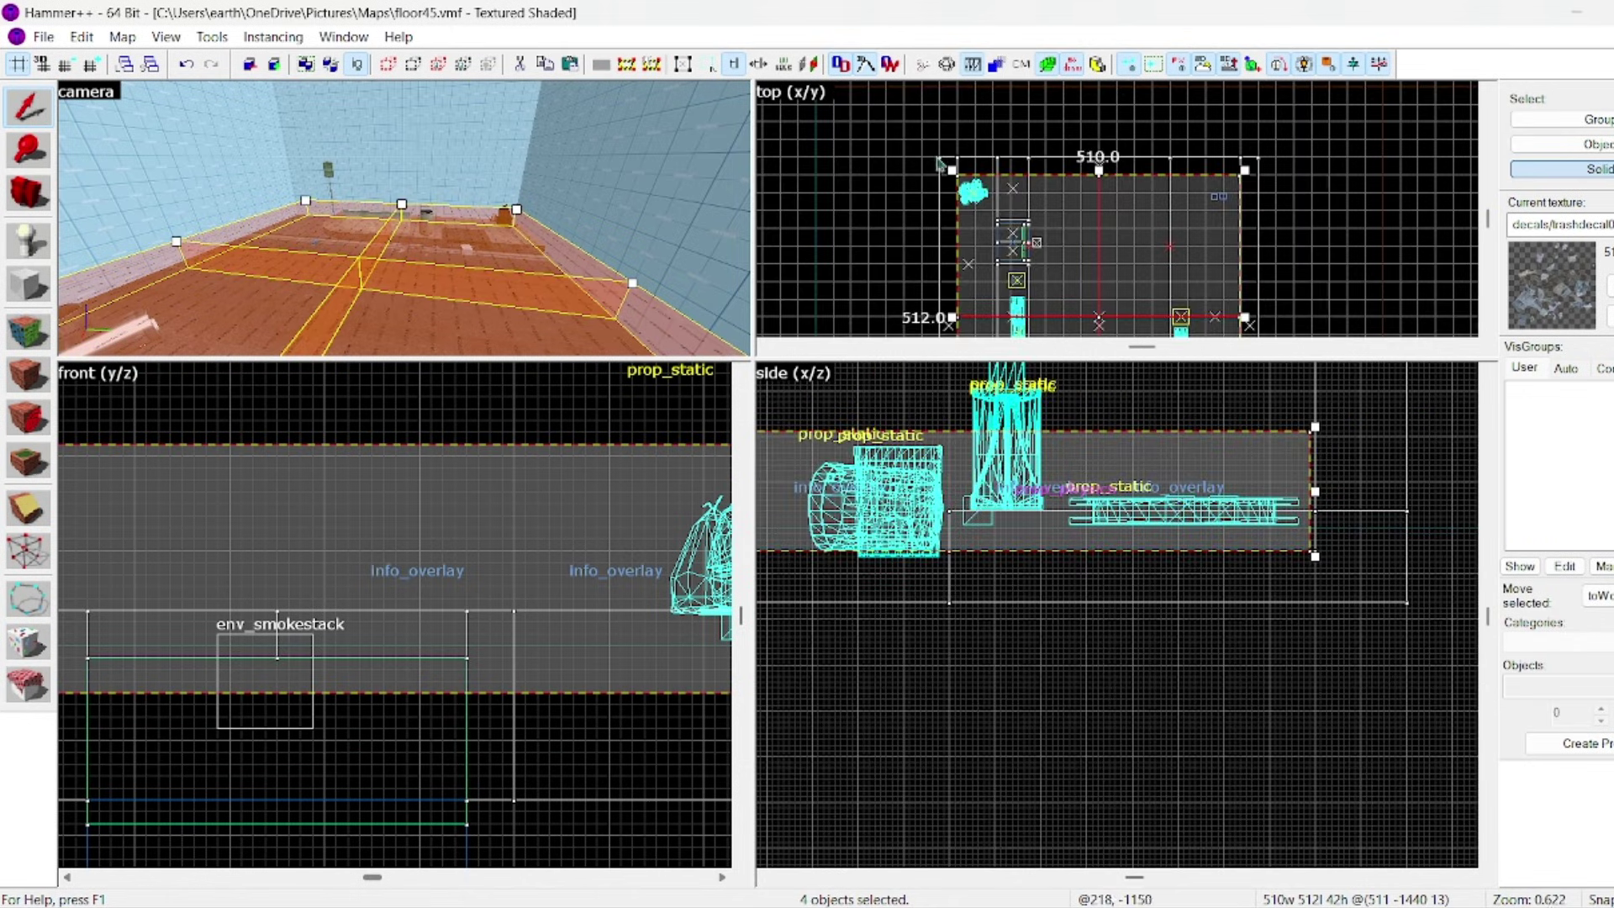
Step: Raise the street lamp together with its spotlight, sprites and logic_timer, and shift it 6 units toward the curb
scroll(884, 269, up, 3)
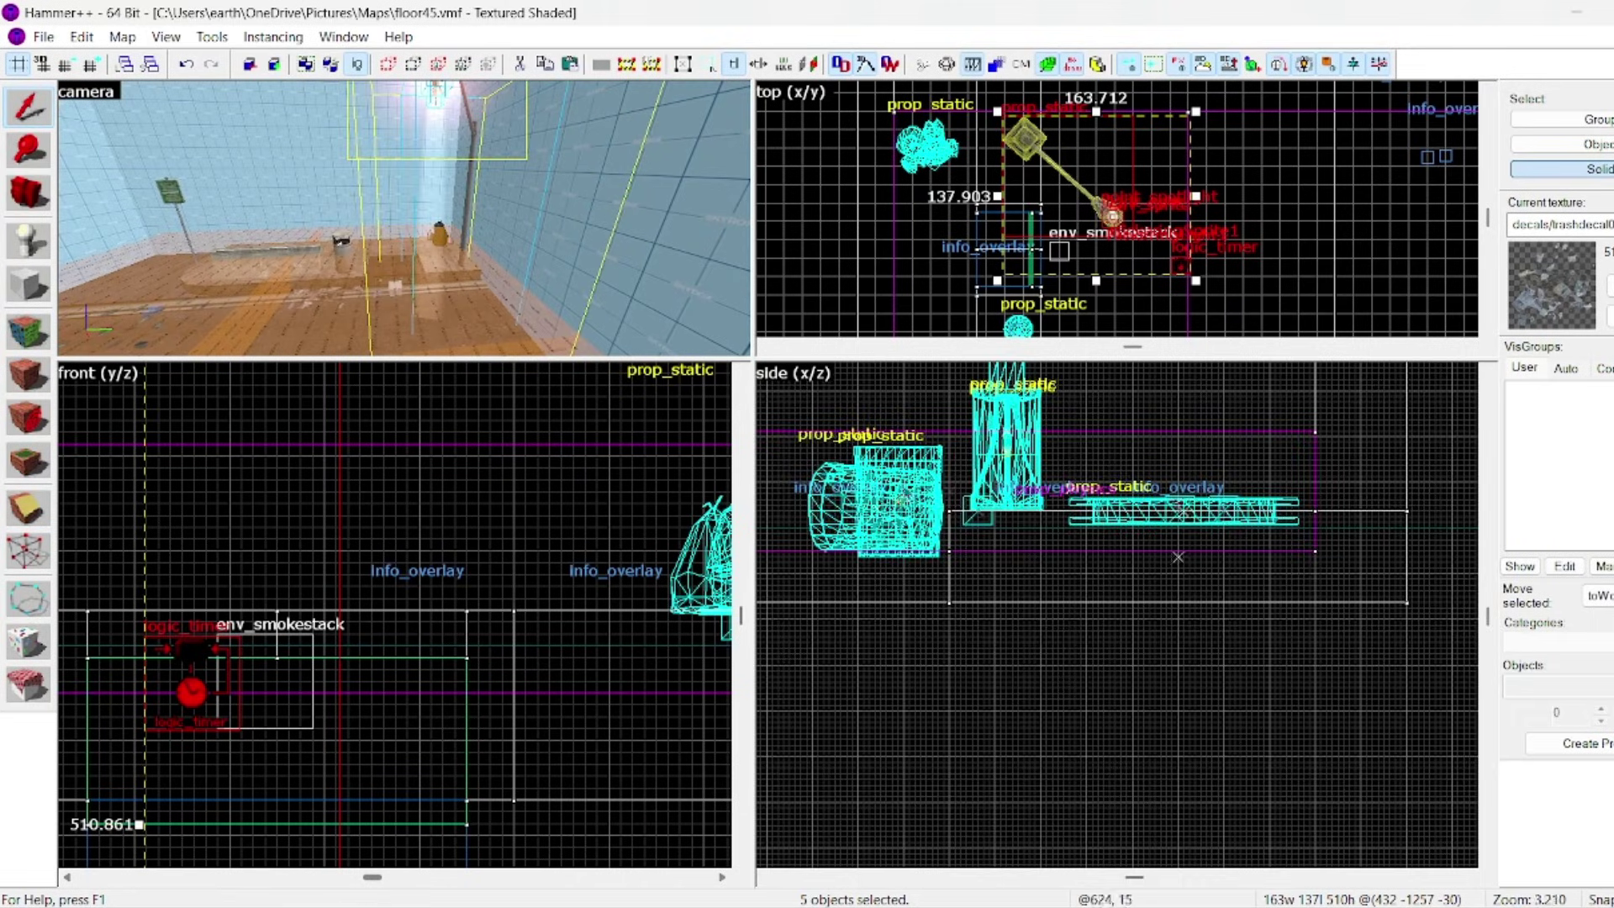
scroll(974, 528, down, 10)
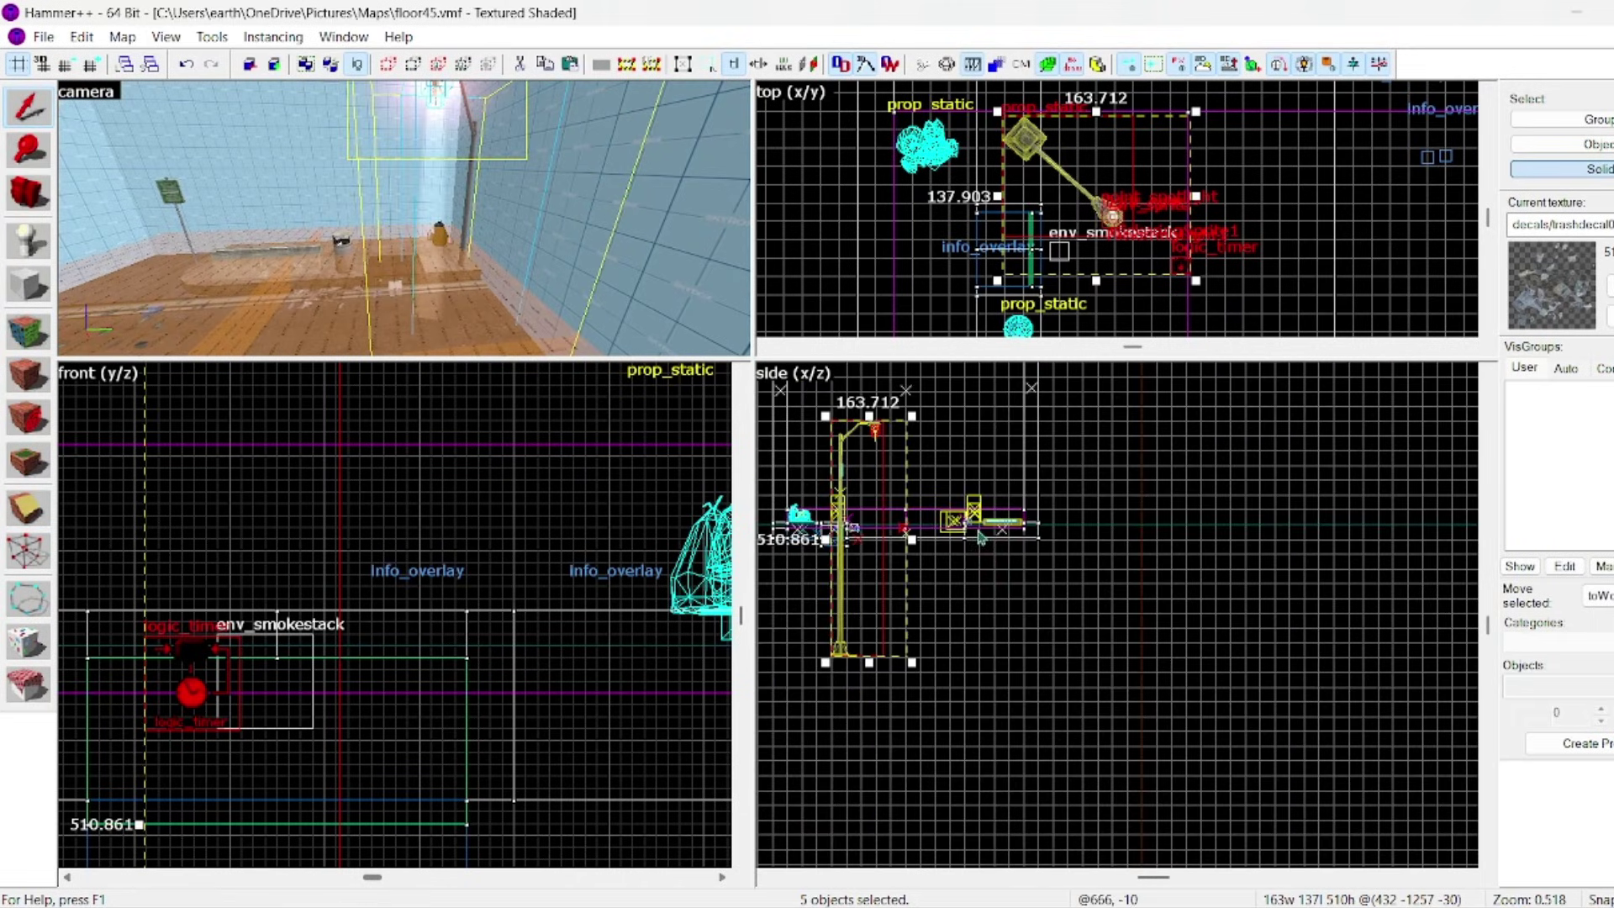
scroll(837, 627, up, 12)
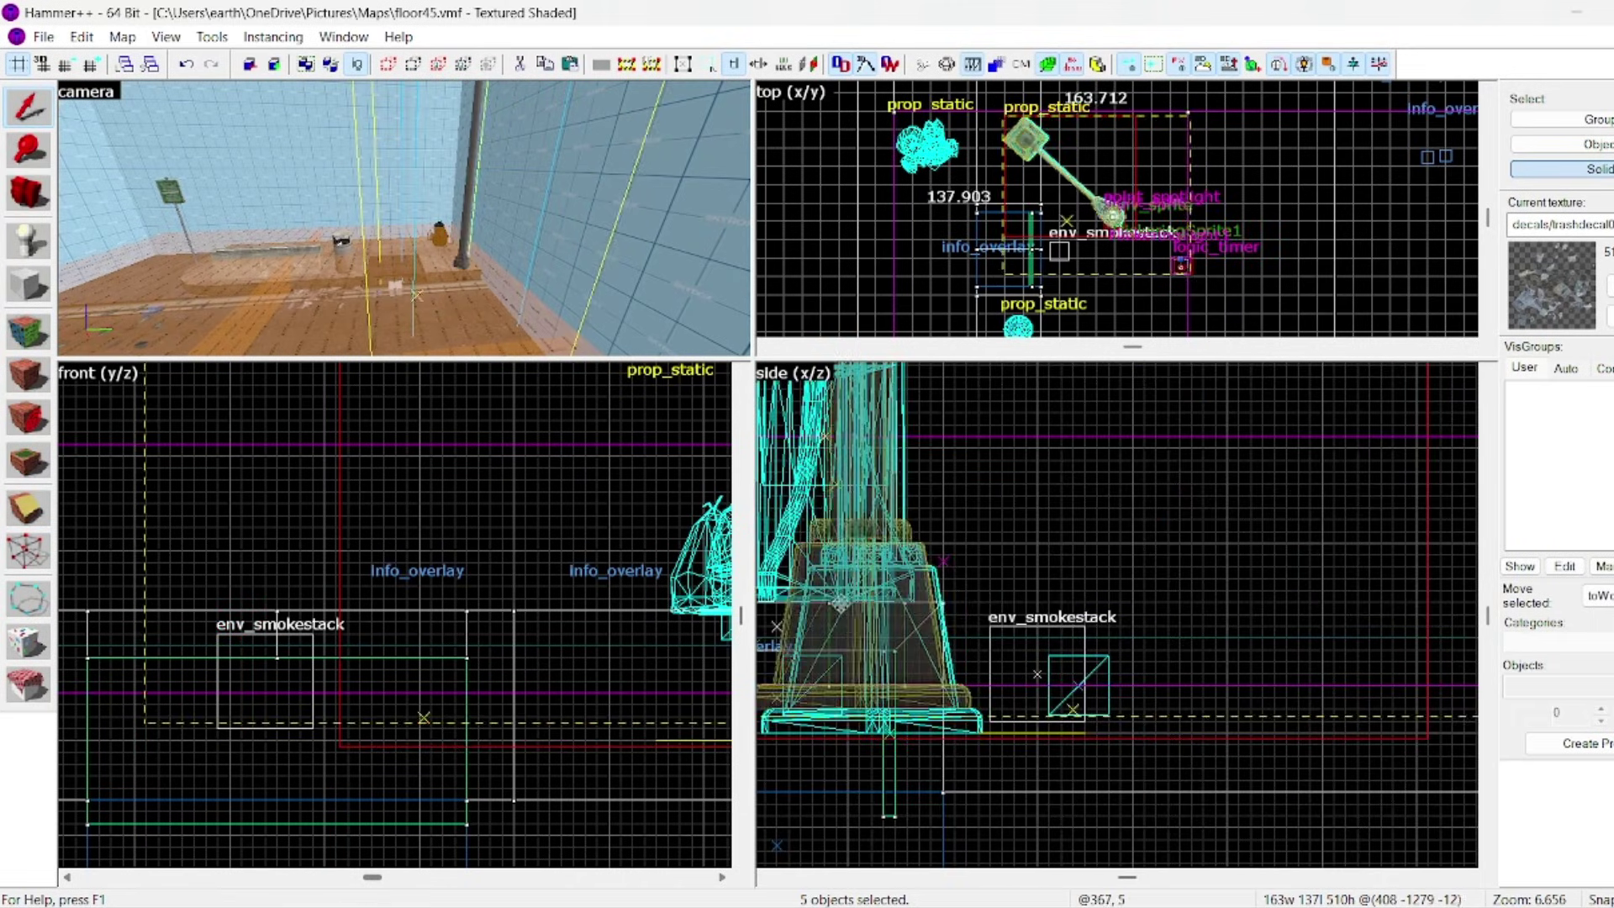
drag(826, 521, 890, 714)
scroll(843, 627, down, 3)
scroll(879, 577, up, 3)
scroll(874, 550, down, 6)
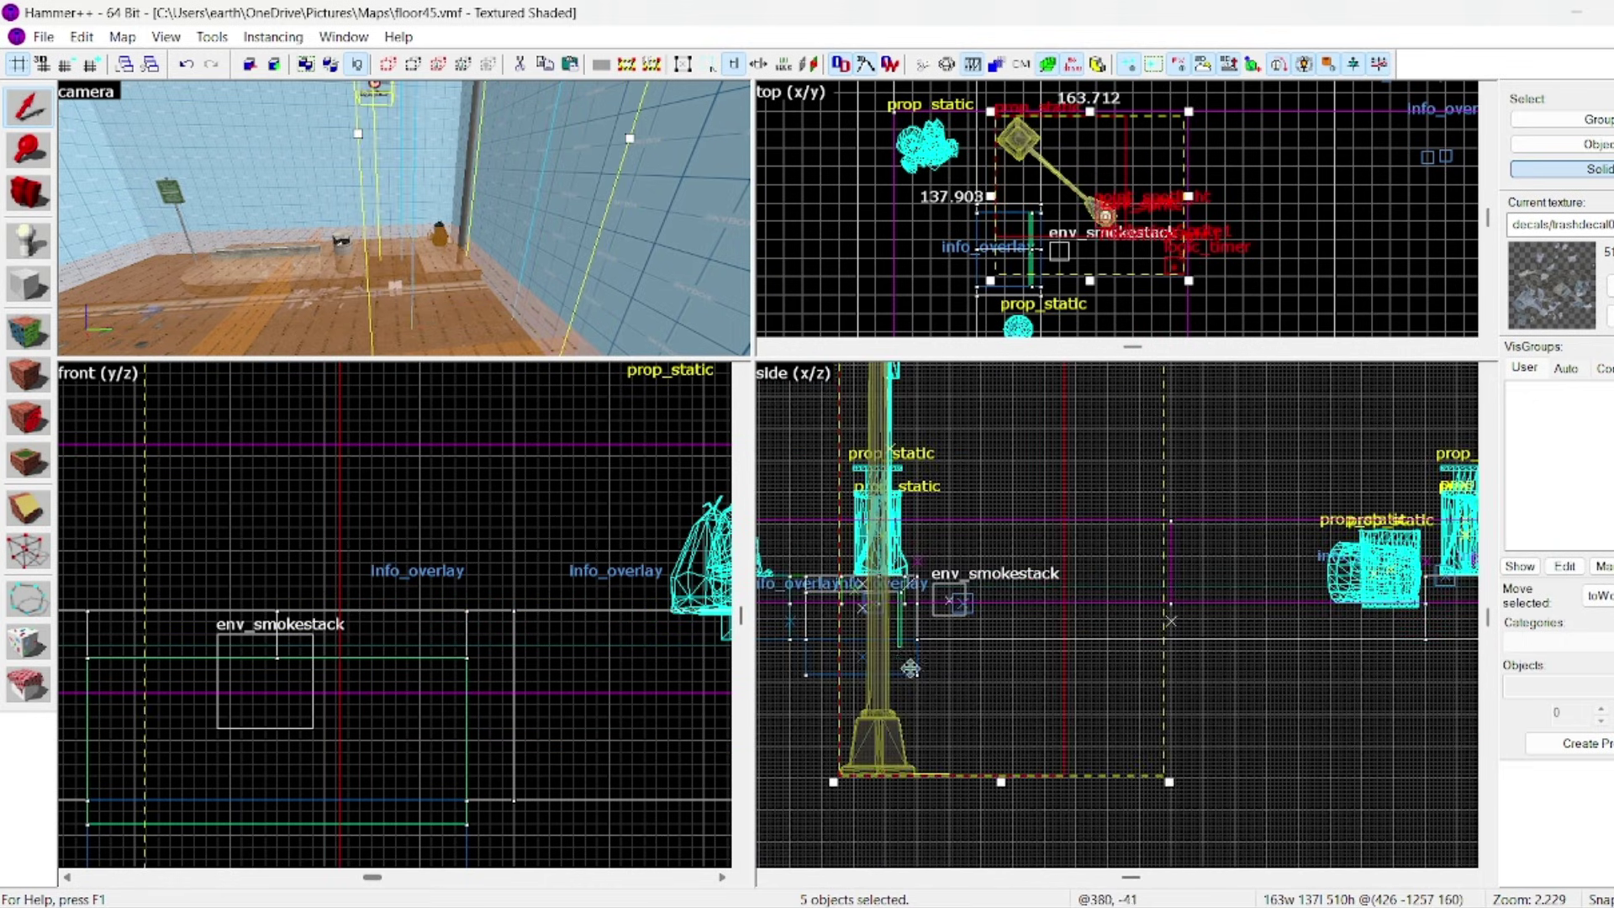
Step: Lower the street lamp assembly so its base and much of its post sink below the sidewalk, then deselect it
drag(886, 568, 885, 596)
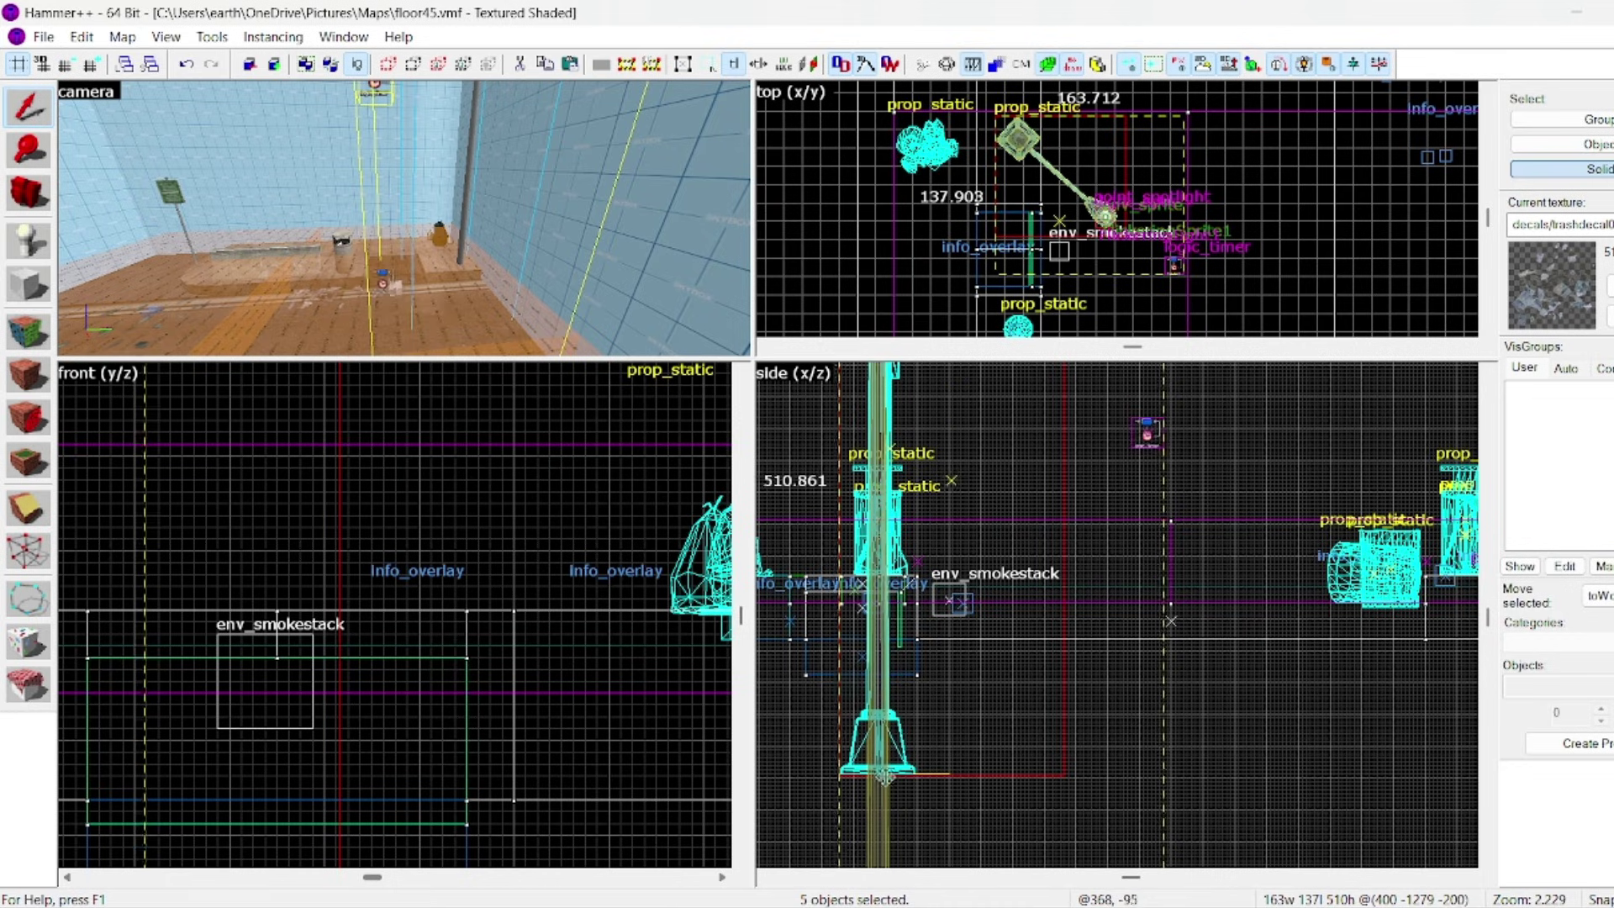
drag(885, 817, 886, 802)
key(z)
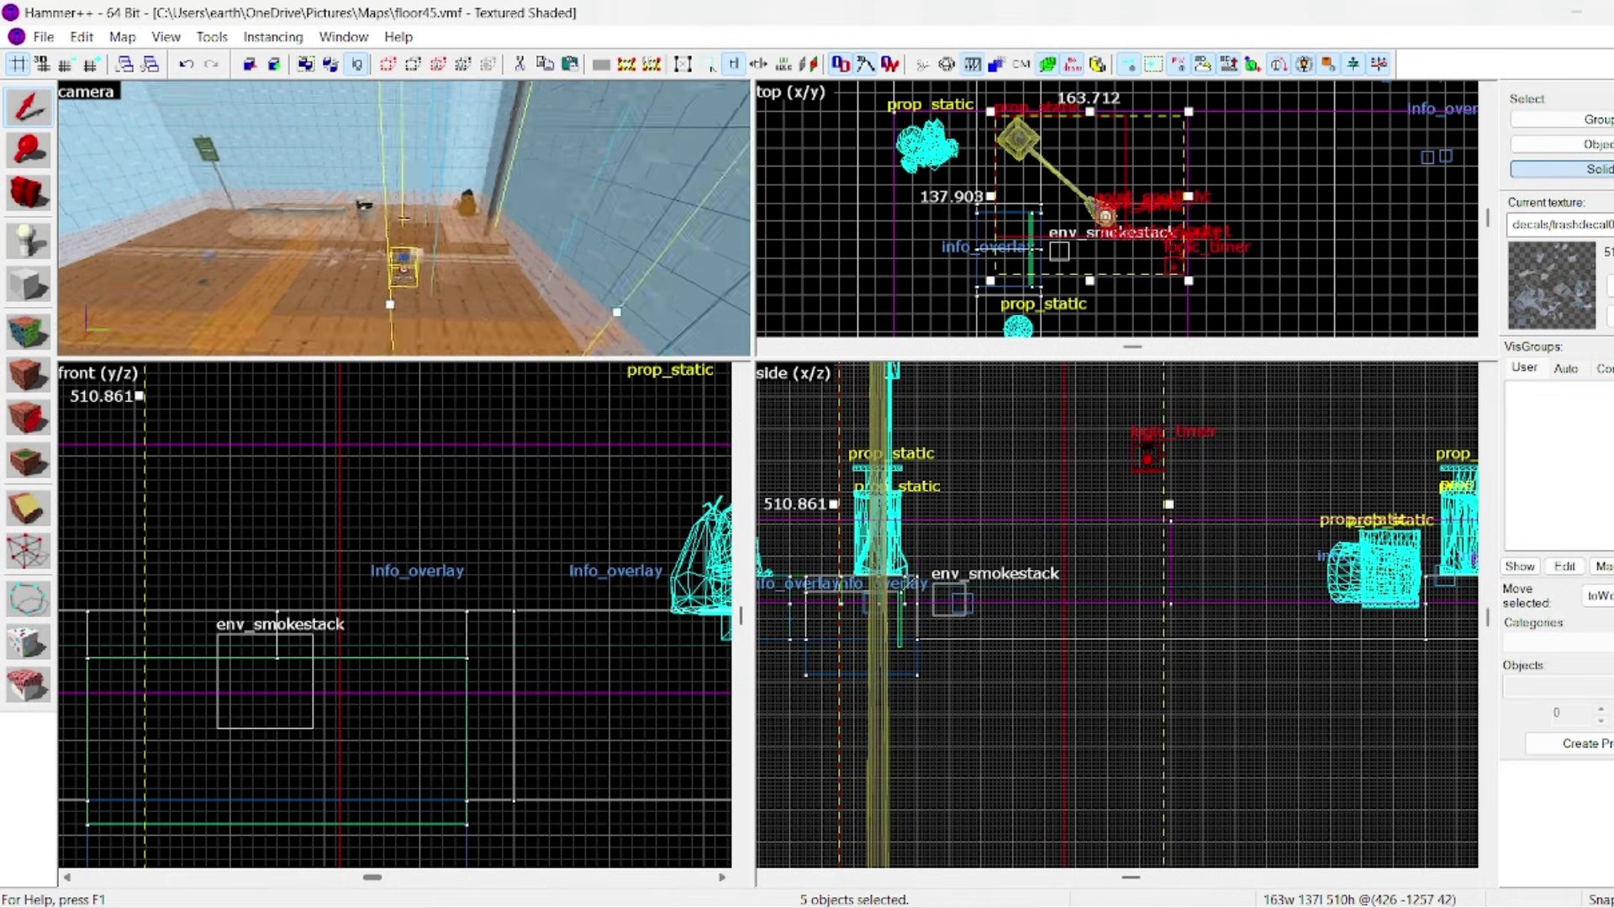
key(w)
key(s)
key(z)
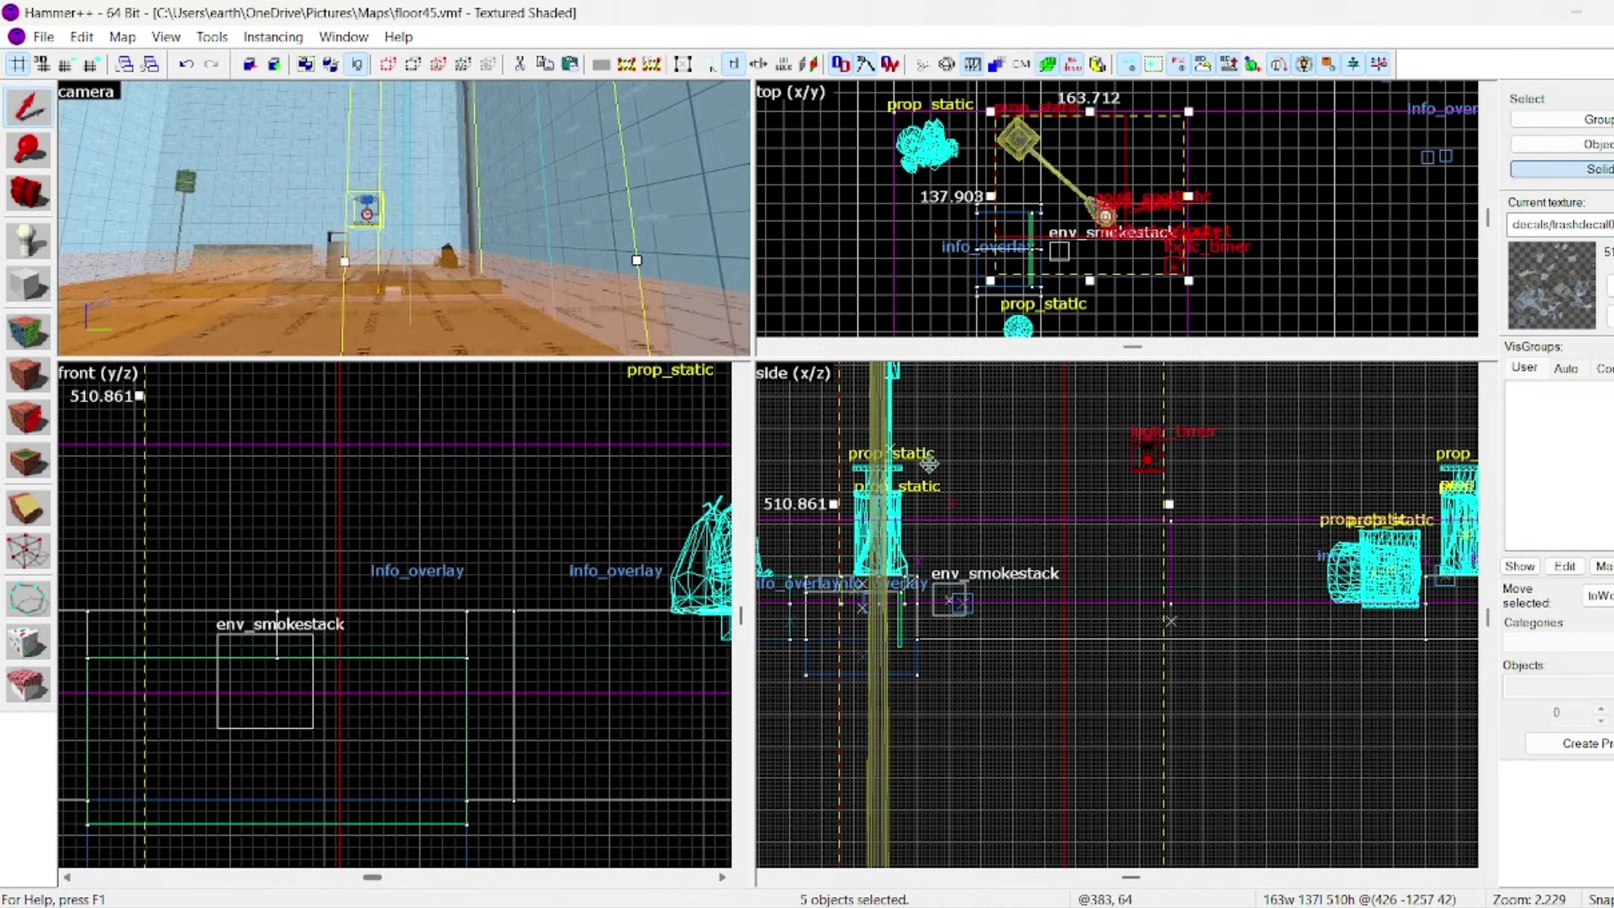
scroll(997, 495, down, 4)
drag(959, 519, 954, 558)
key(z)
key(Escape)
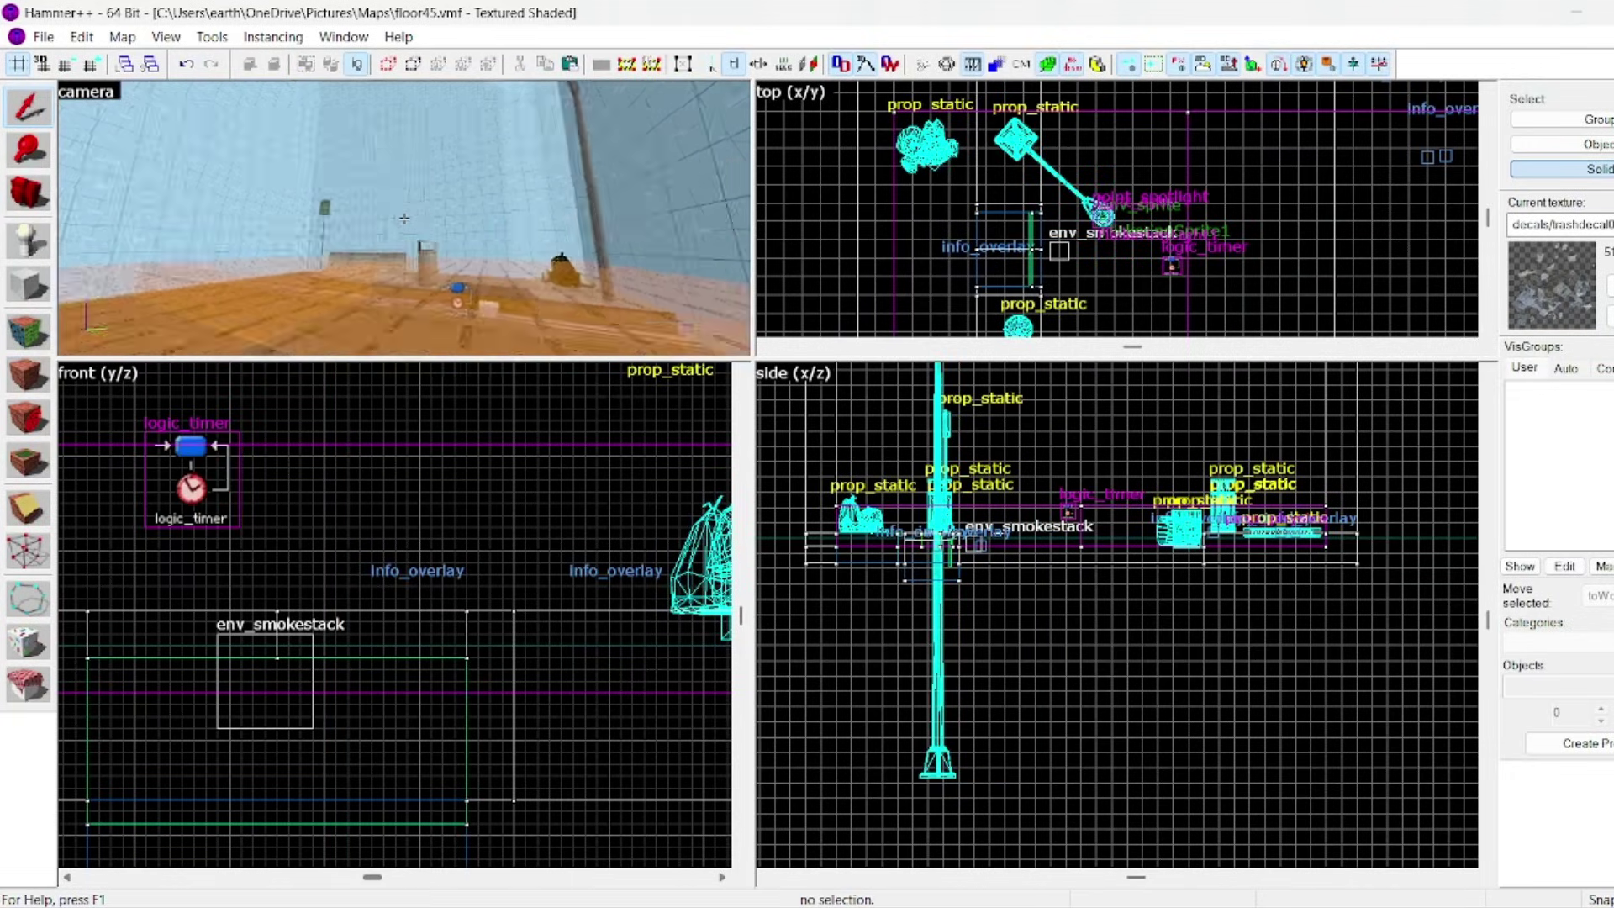
Step: Open the large trigger brush's properties, turn off Ignore Groups, and recheck the brush's VisGroup membership
double_click(403, 234)
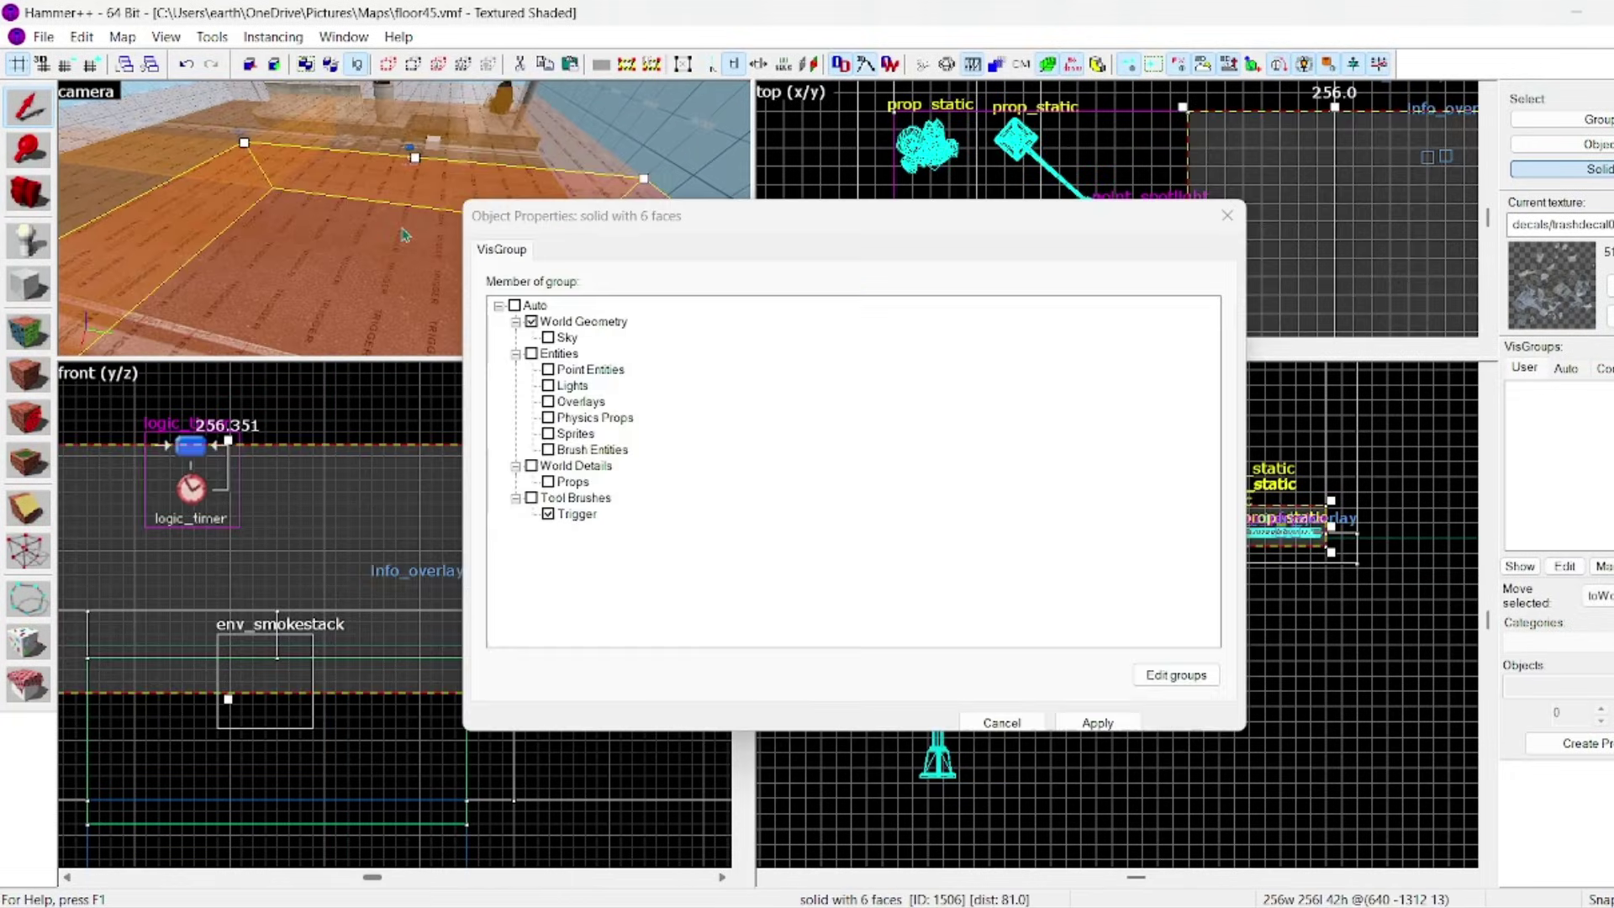
click(1227, 216)
click(357, 64)
double_click(362, 176)
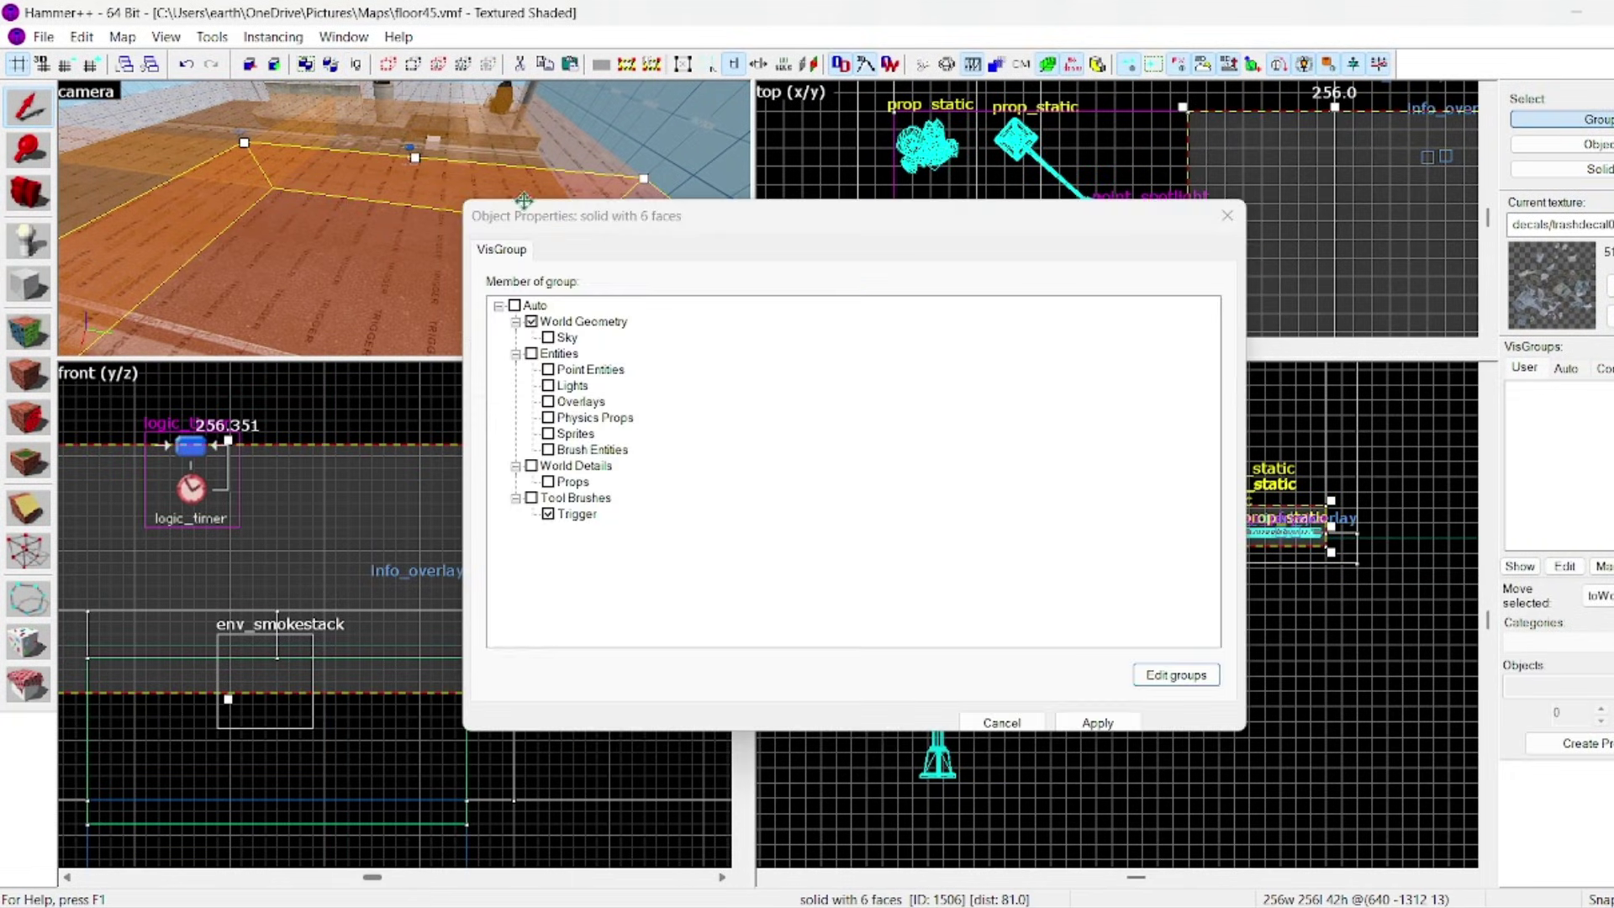
click(1225, 217)
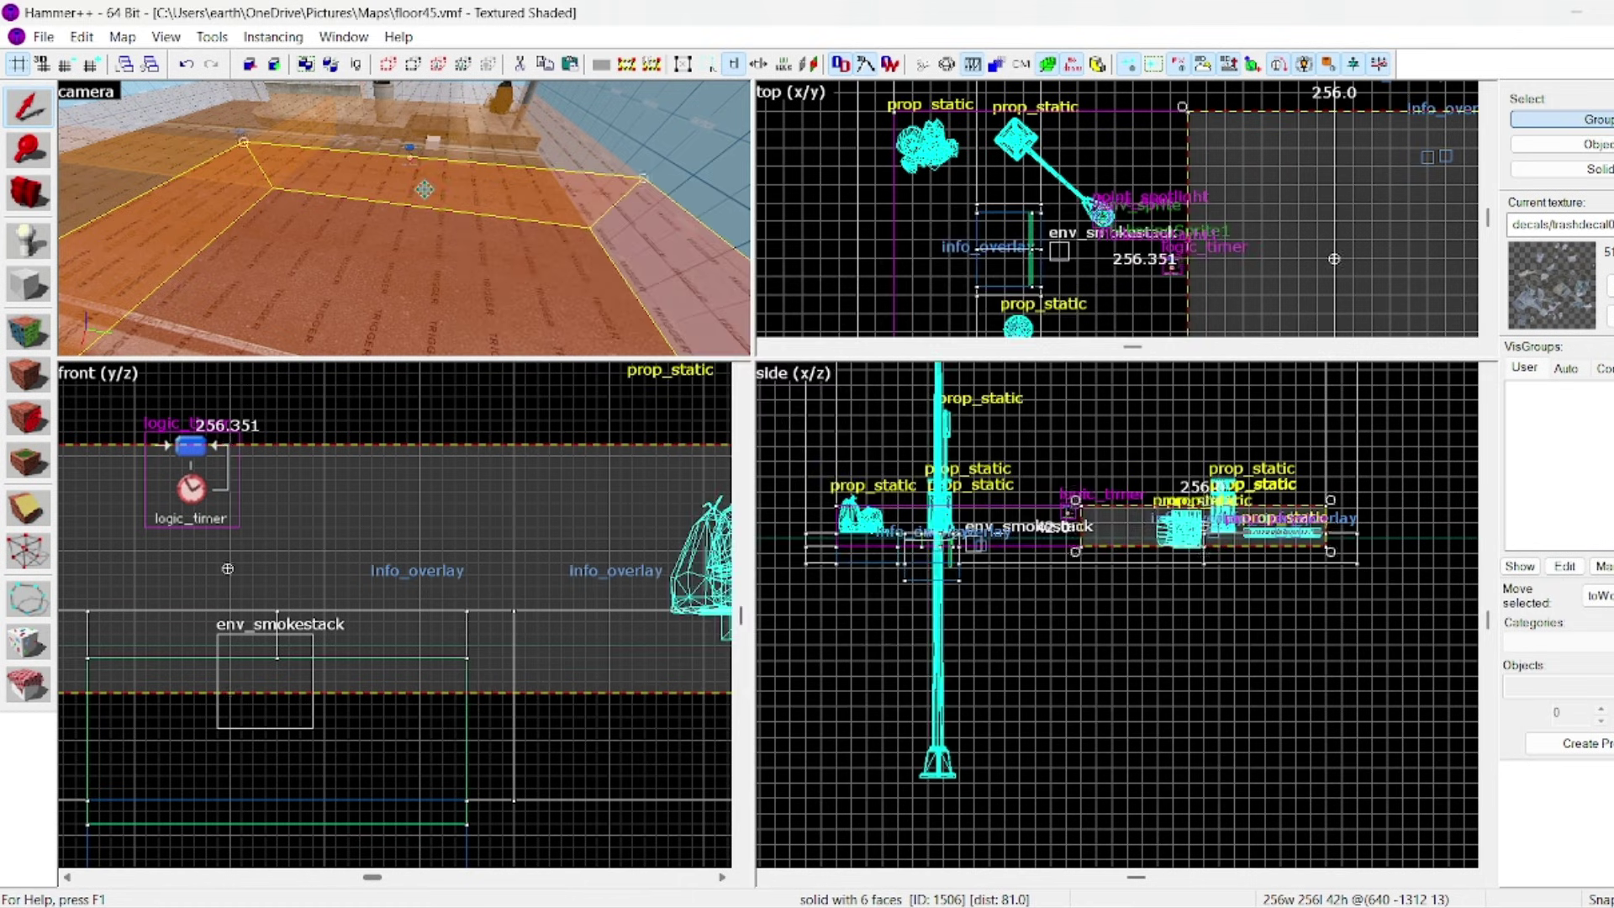
double_click(1025, 245)
click(1221, 222)
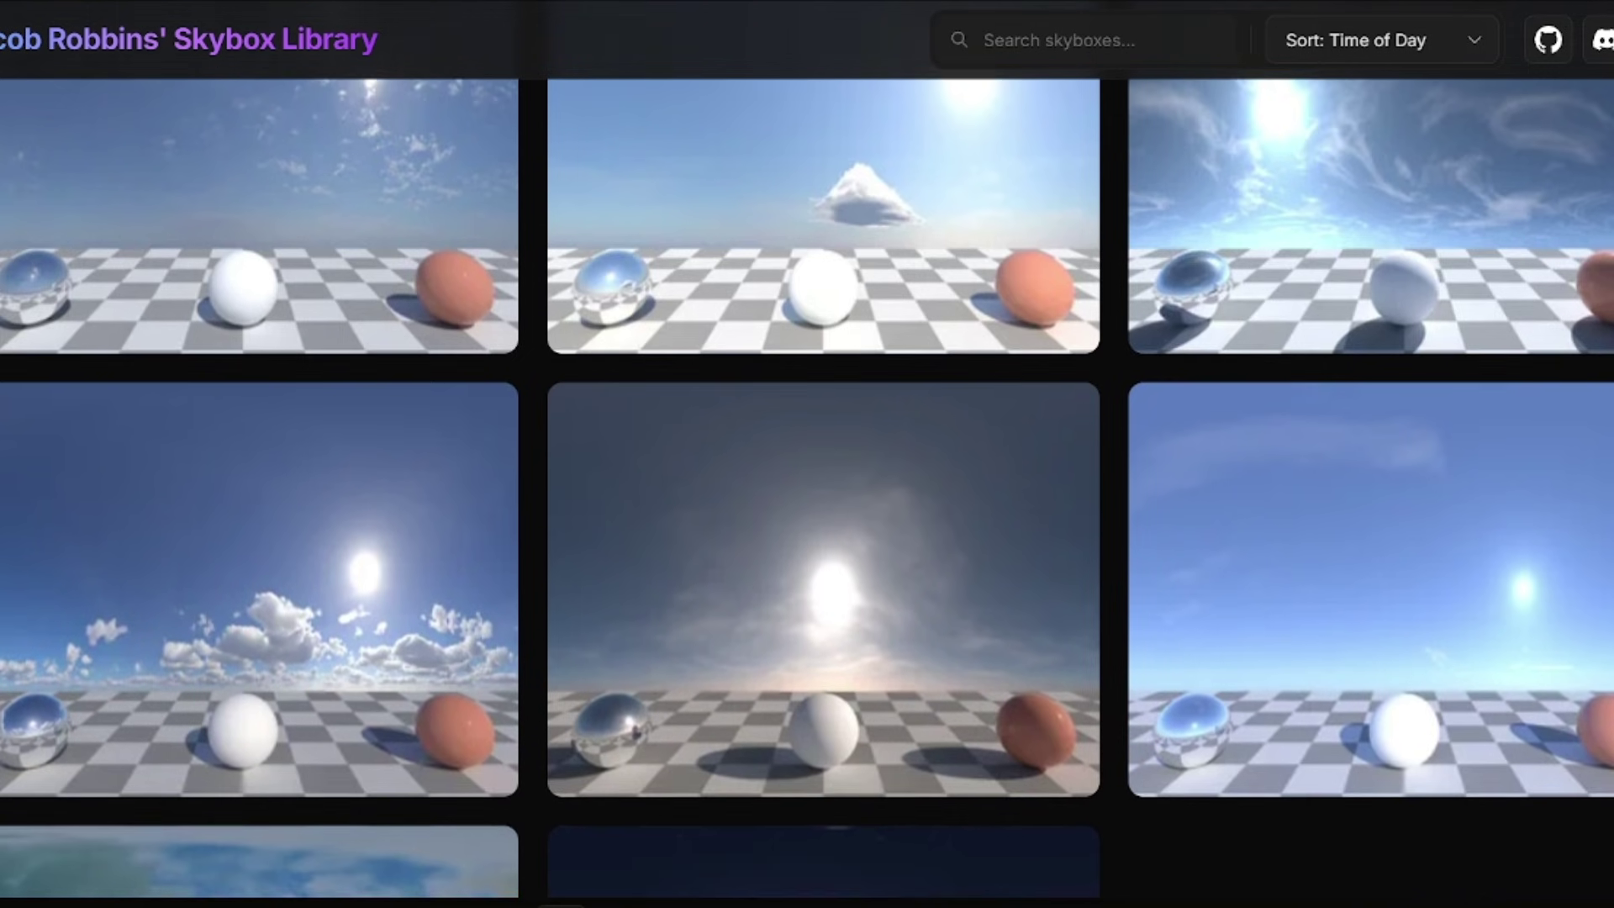
Step: Switch to the Skybox Library website and browse its skies by time of day through the Afternoon Skies section
scroll(807, 488, down, 8)
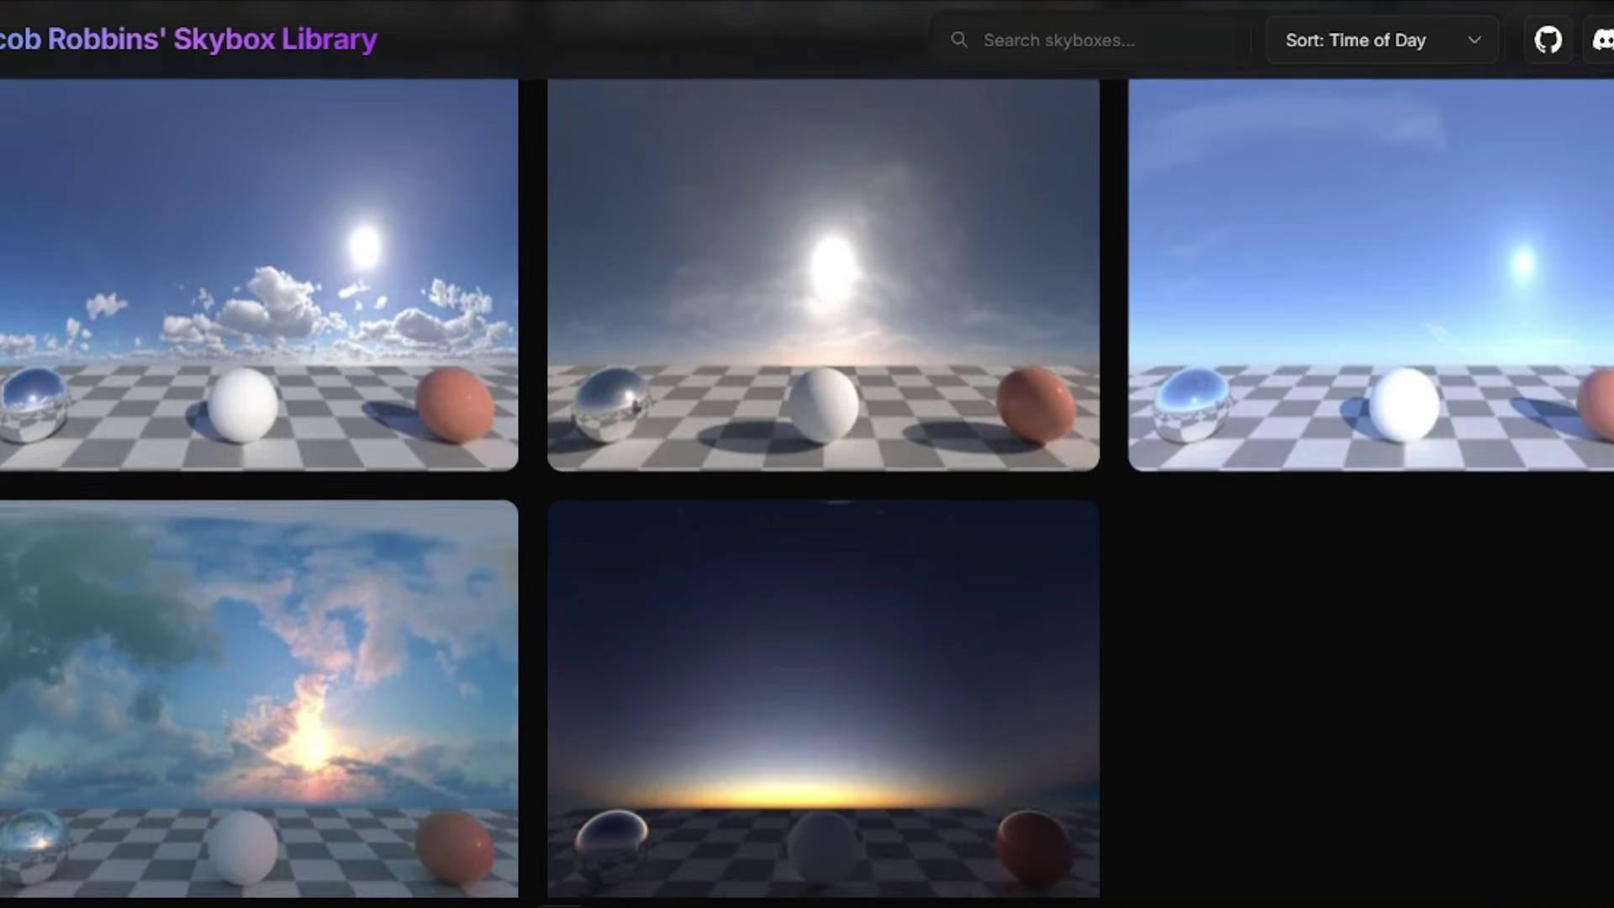
scroll(807, 487, down, 8)
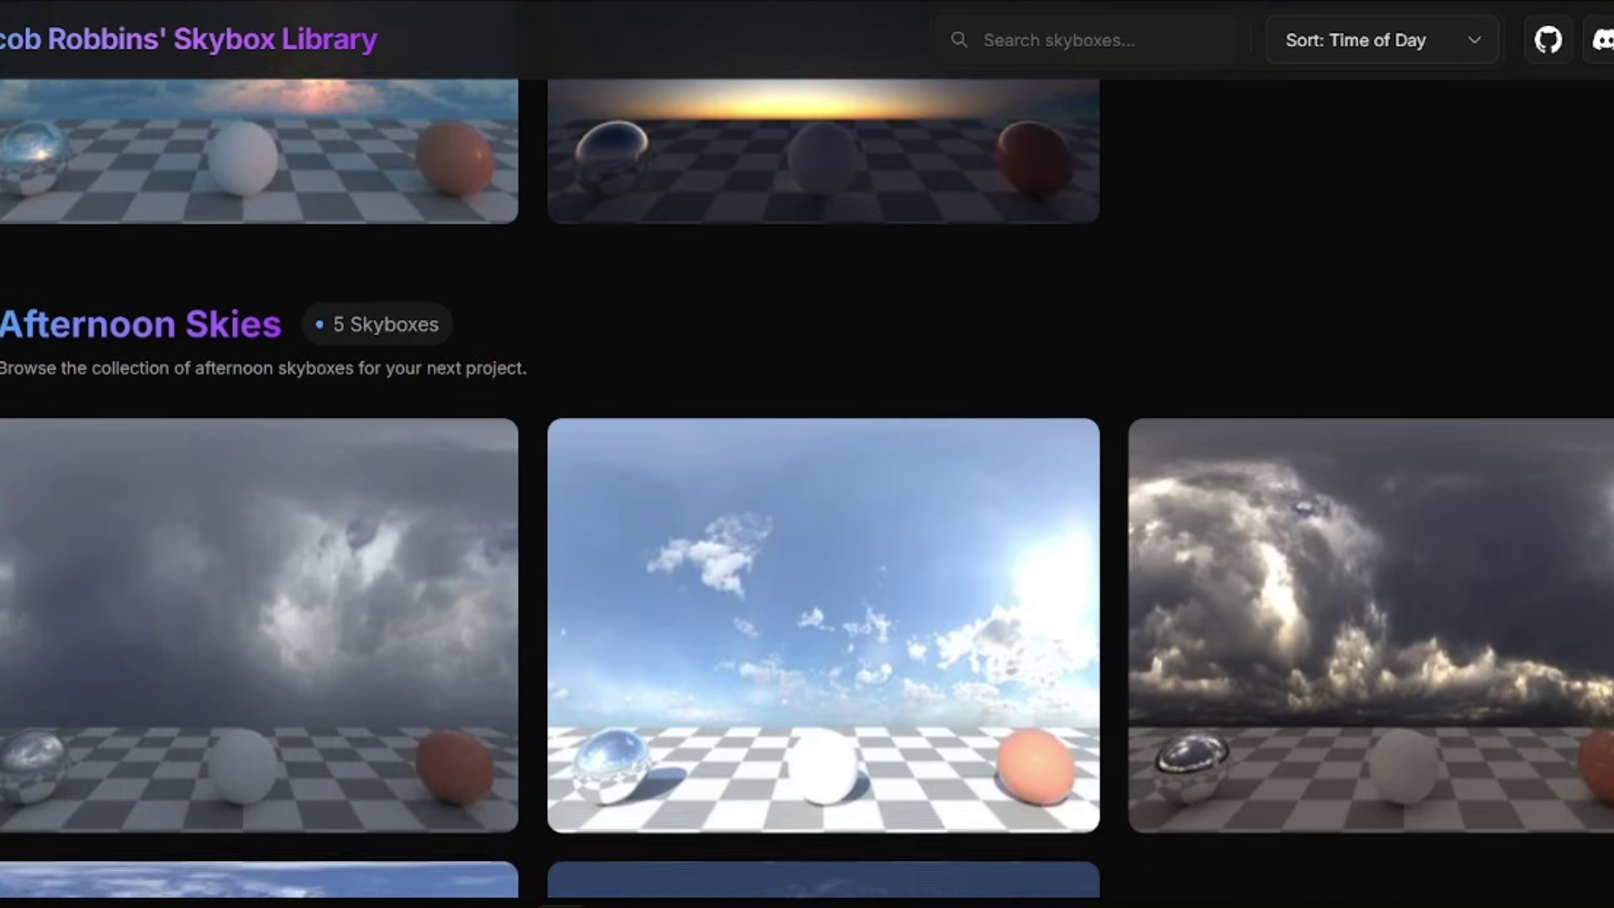
scroll(807, 488, down, 8)
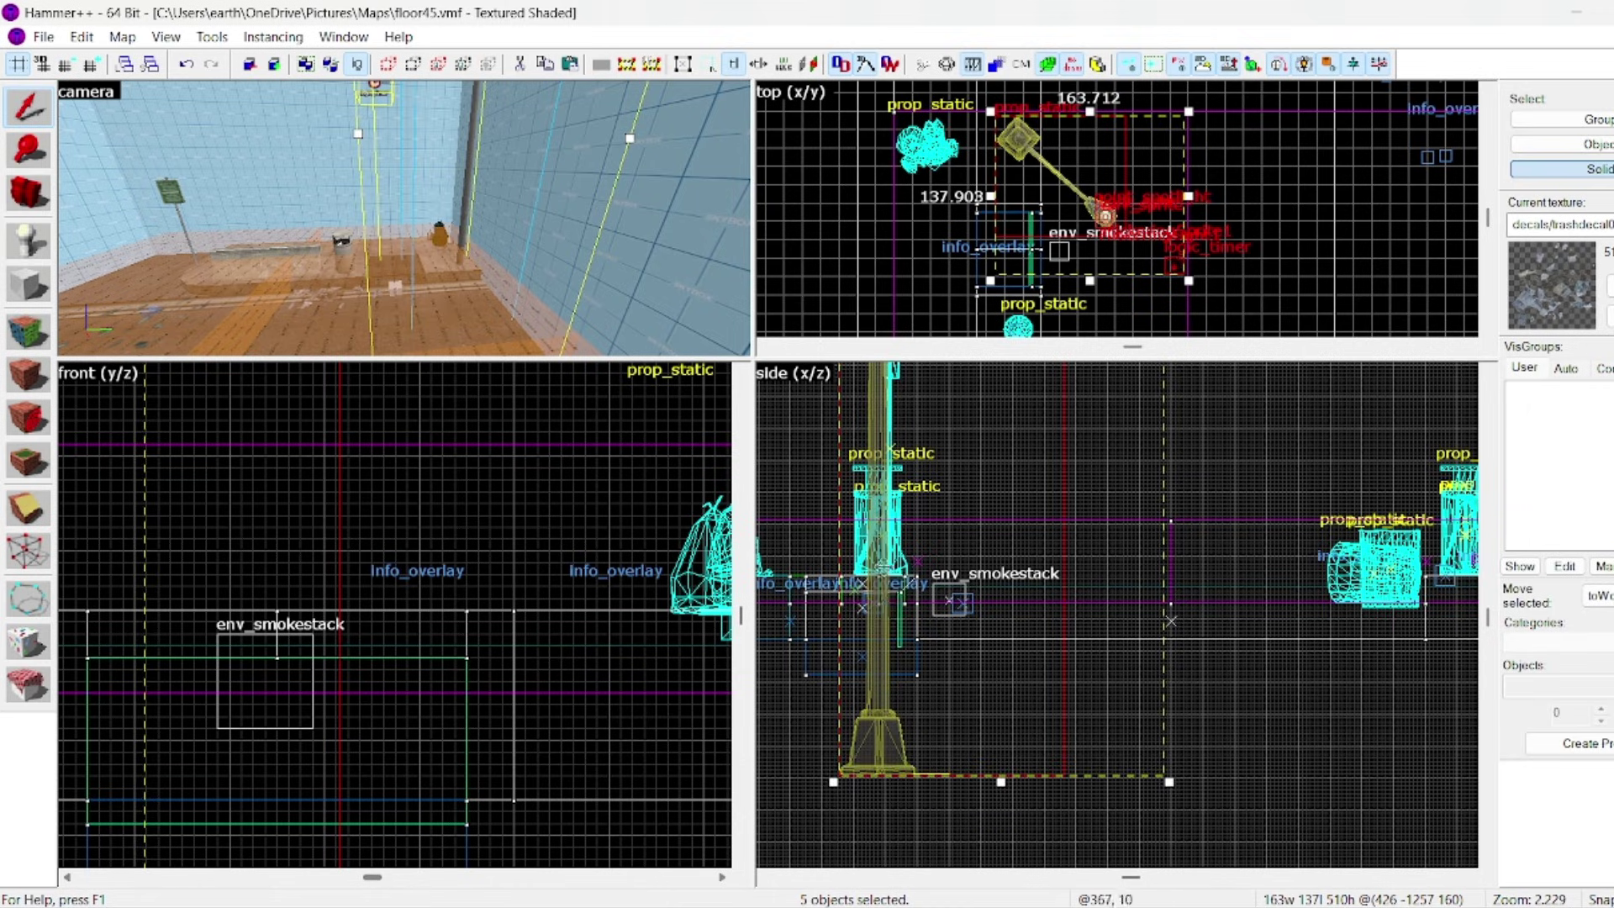
Step: Lower the selected street lamp together with its spotlight, sprites and logic_timer by 118 units and check it in the 3D view
drag(882, 580, 885, 670)
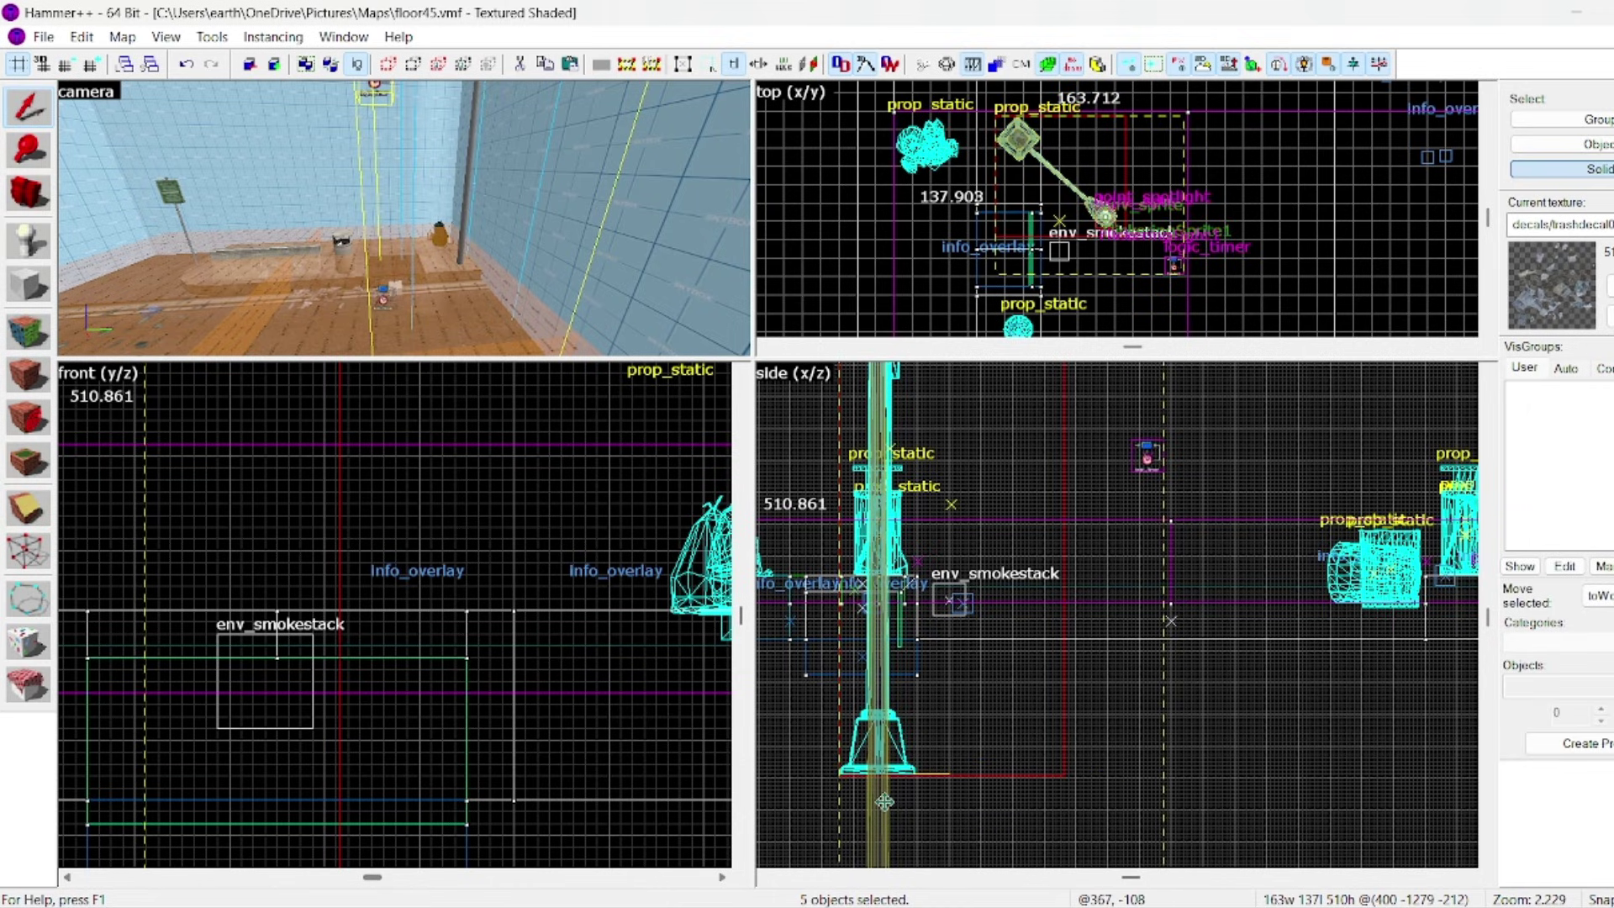
drag(884, 802, 884, 802)
key(z)
key(w)
key(s)
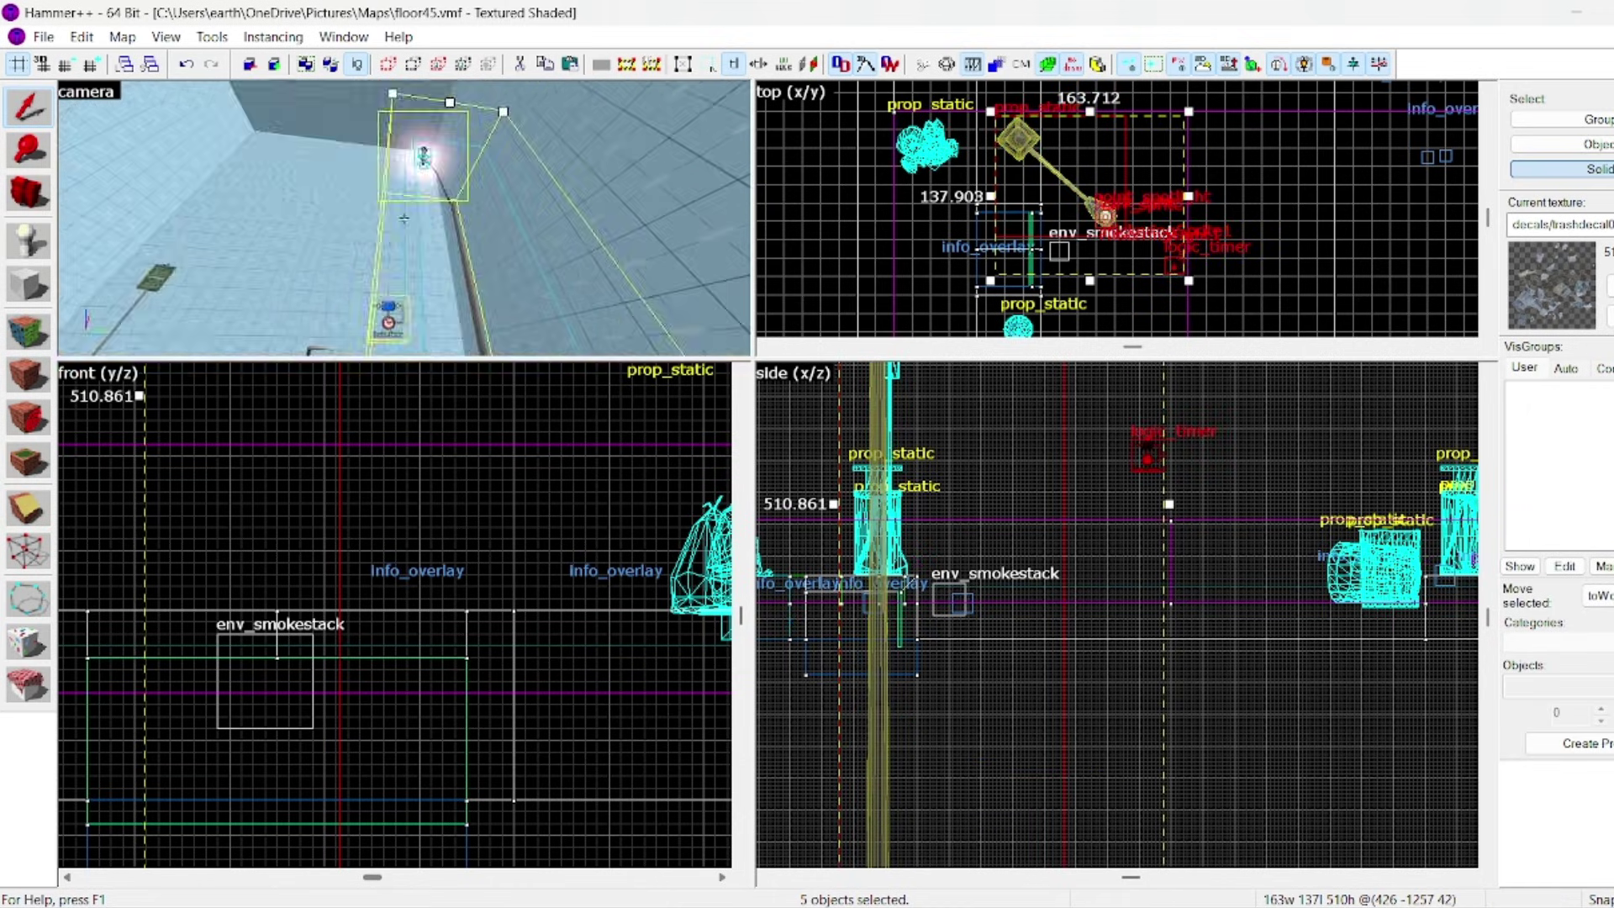
Step: Lower the street lamp assembly another 38 units, shift it 2 units sideways, and deselect it
scroll(1084, 504, down, 2)
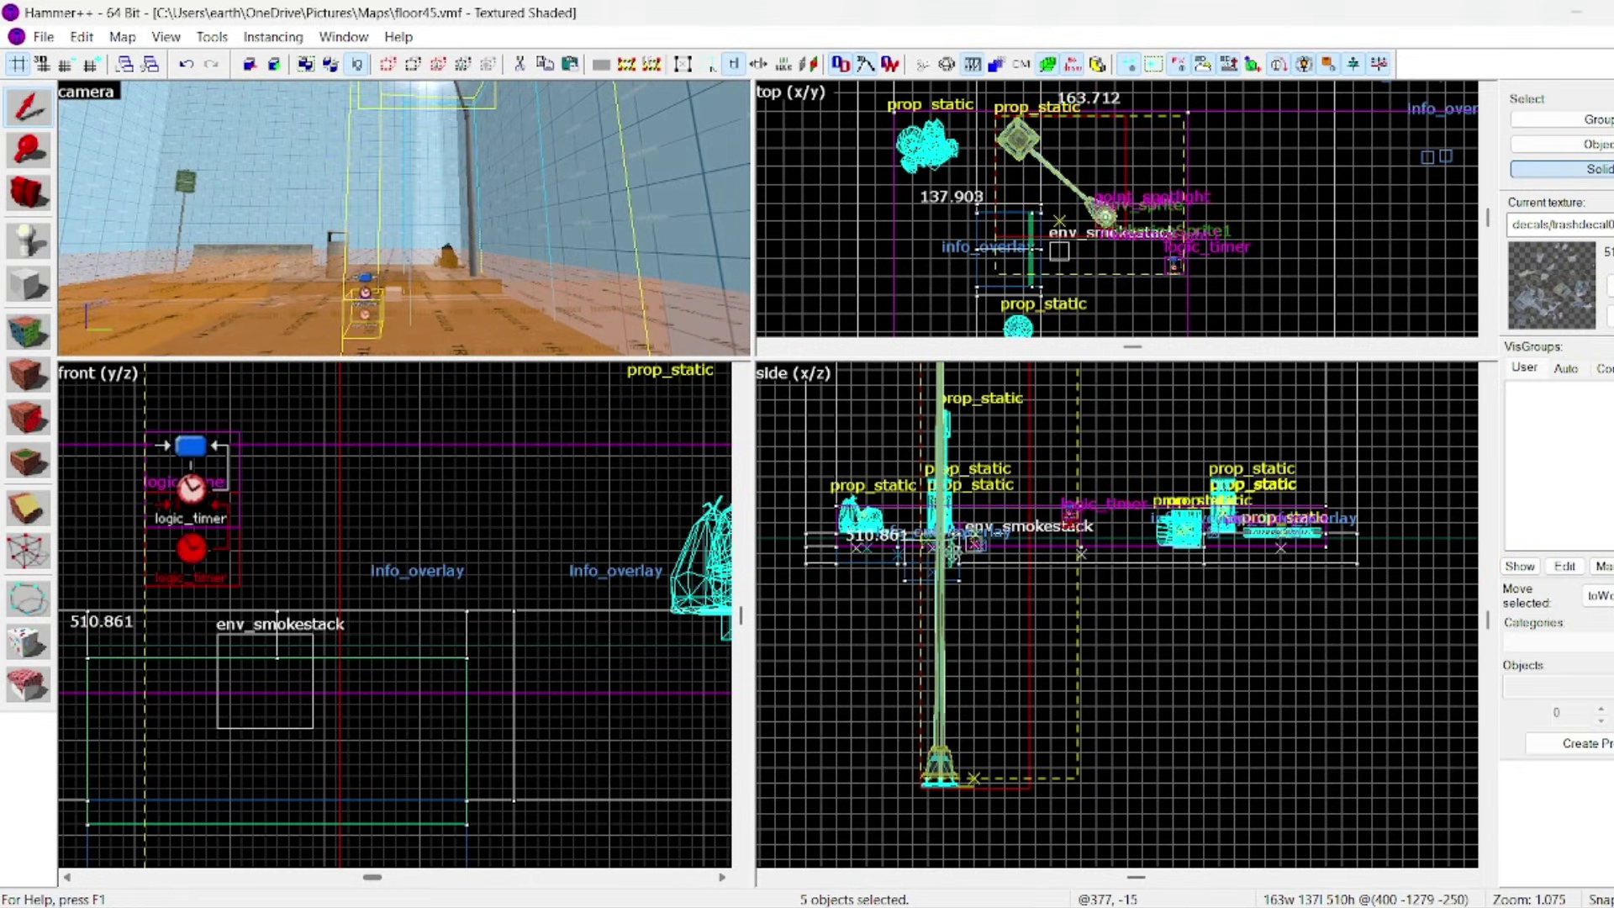
drag(951, 551, 951, 552)
key(z)
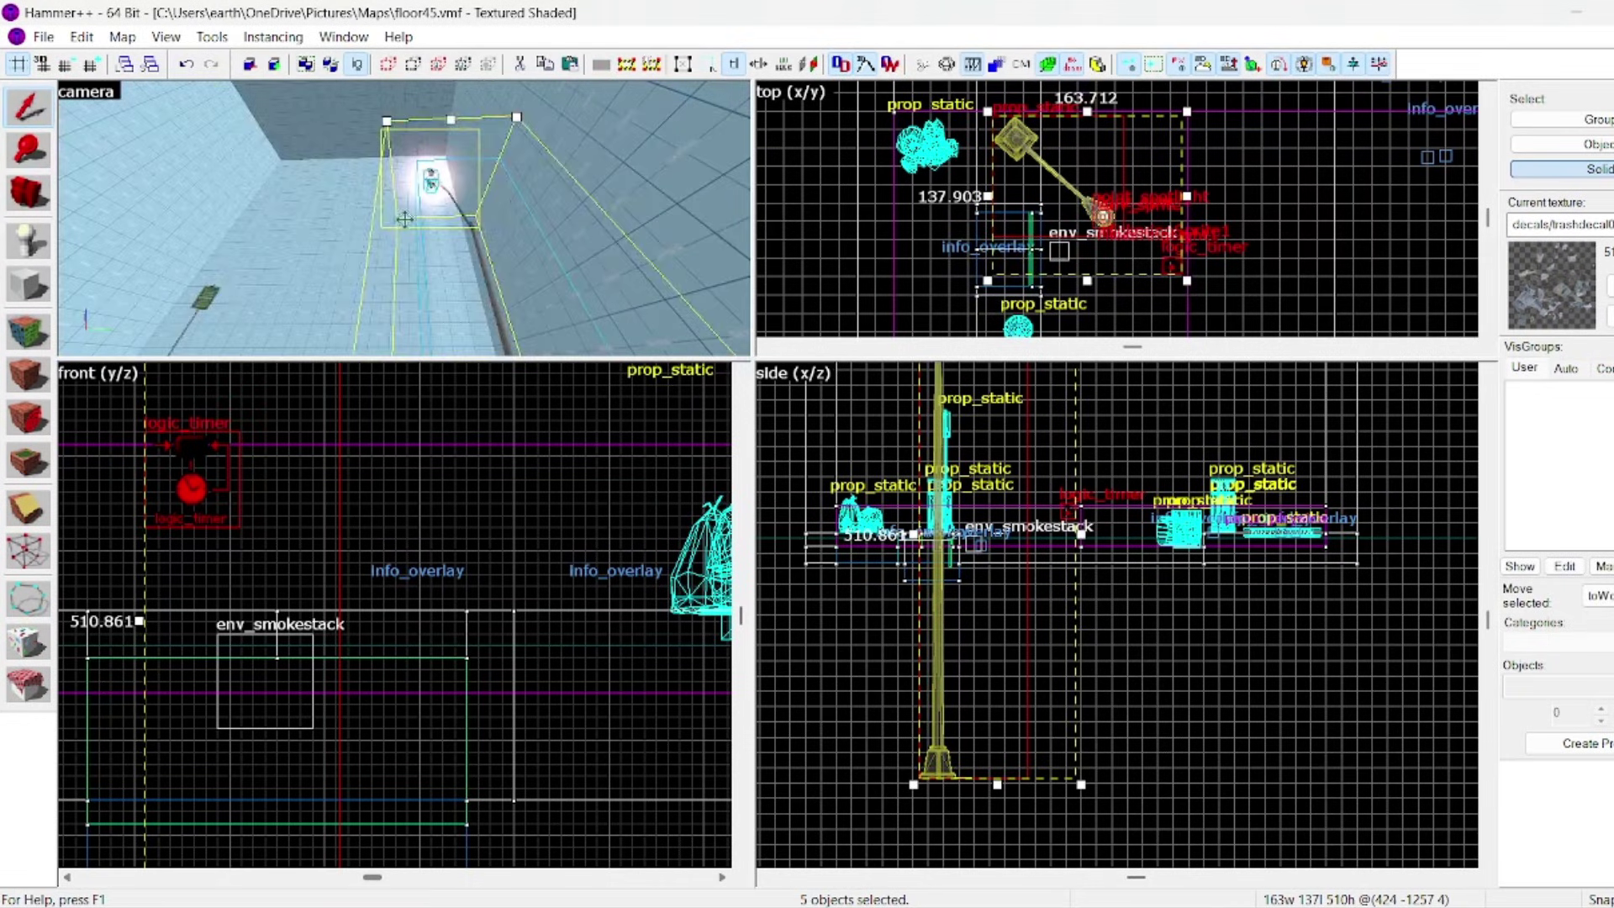
key(Escape)
Step: Open the properties of the large trigger brush on the road to view its VisGroup membership
key(z)
key(z)
double_click(404, 227)
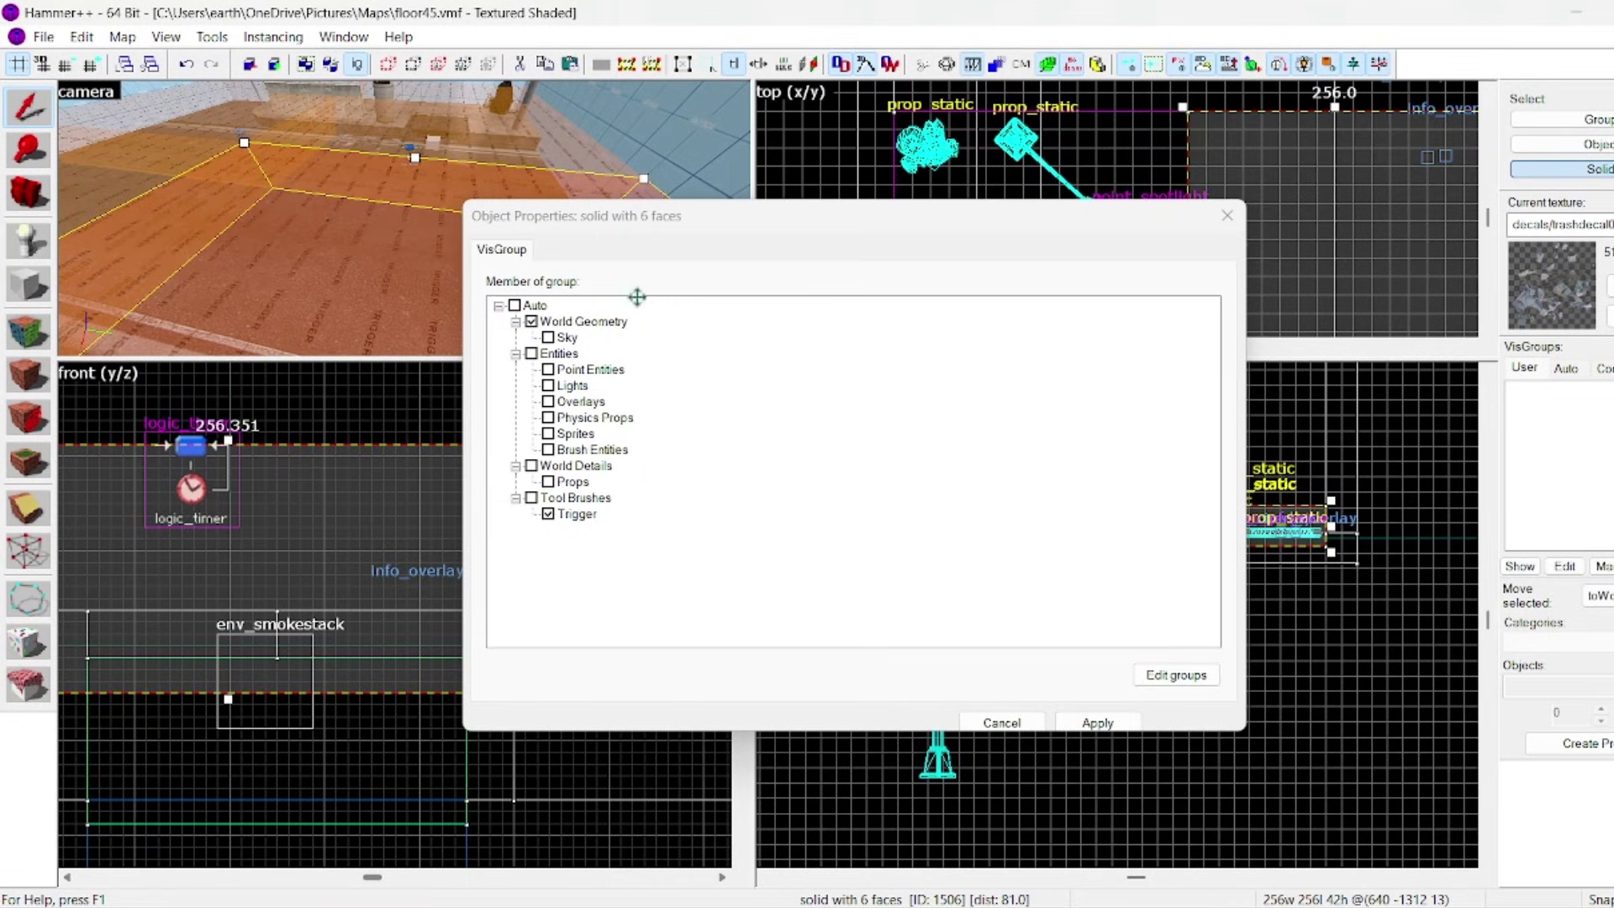